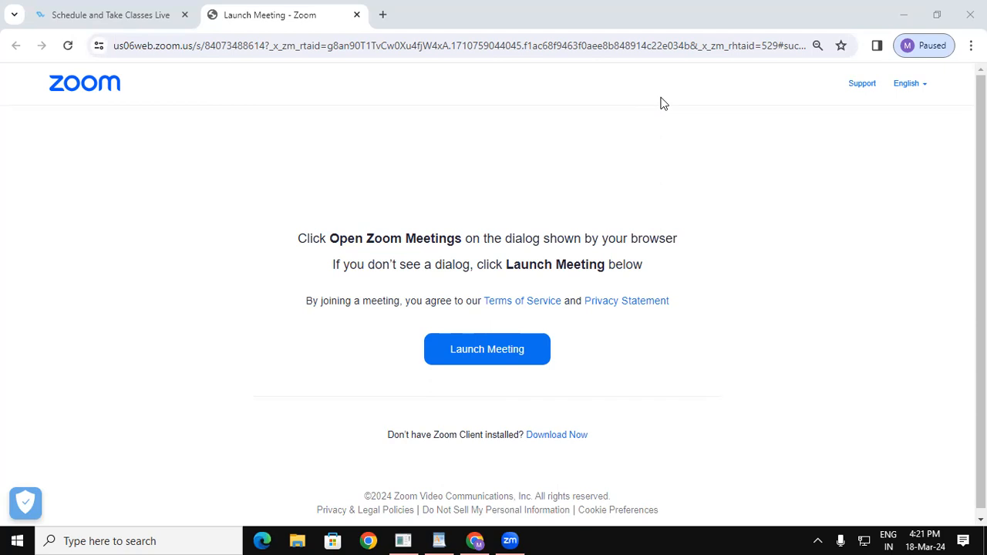
# Start WordPad with the Run command wordpad.
pyautogui.press('super+r')
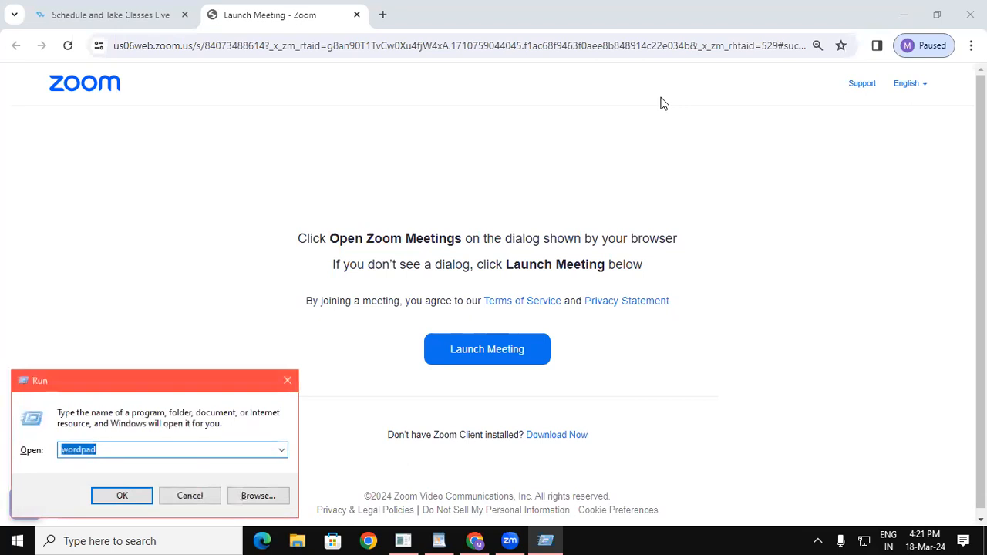
pyautogui.write('wordpa')
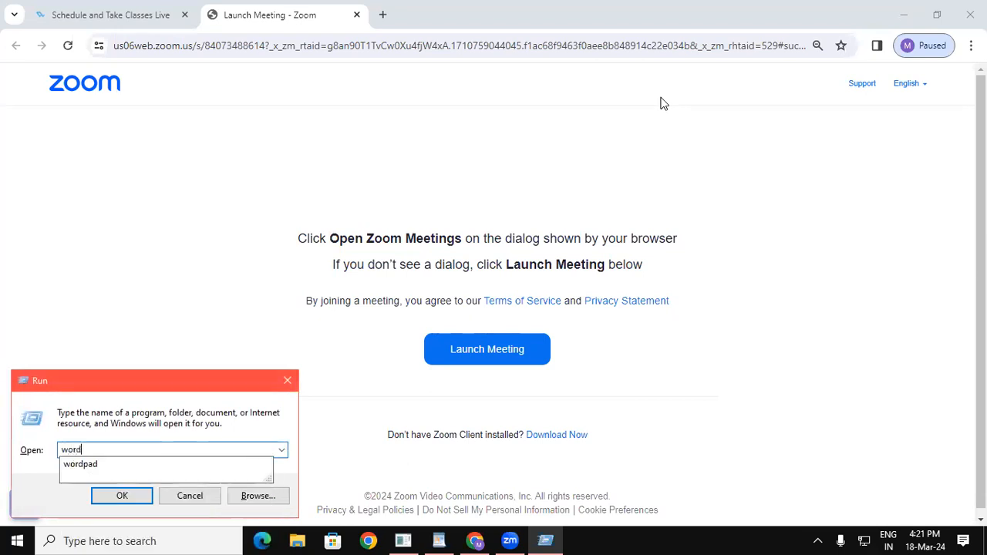
pyautogui.write('d')
pyautogui.press('Return')
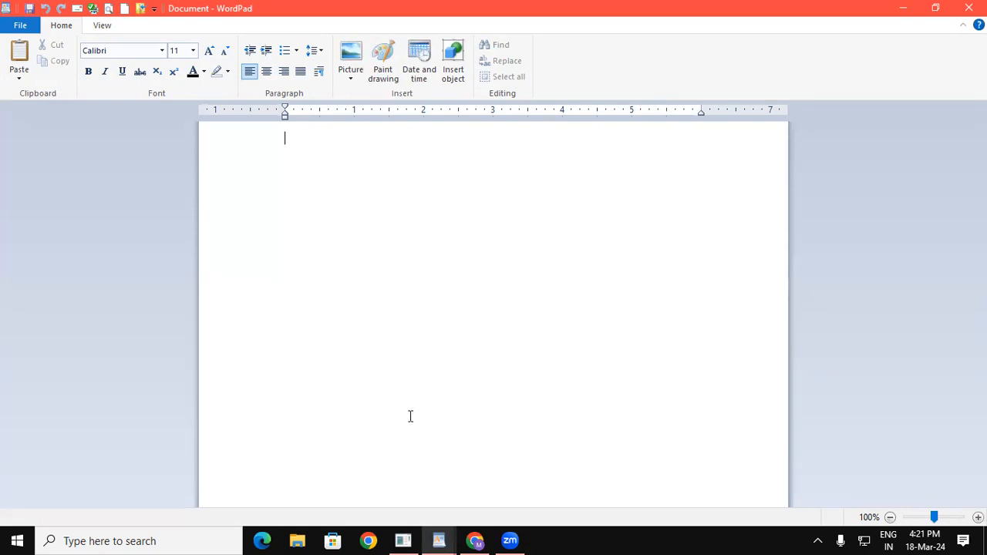
pyautogui.press('super+r')
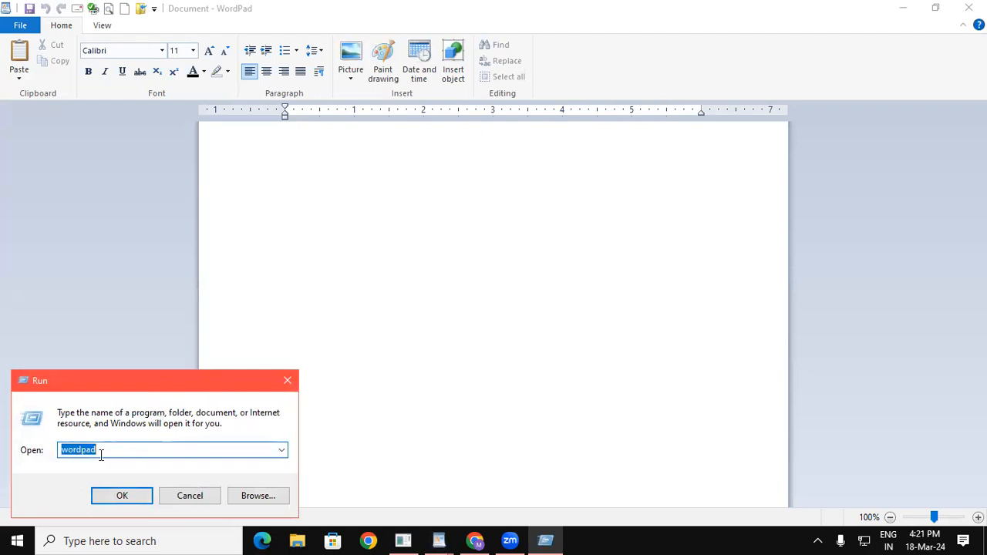
pyautogui.click(287, 380)
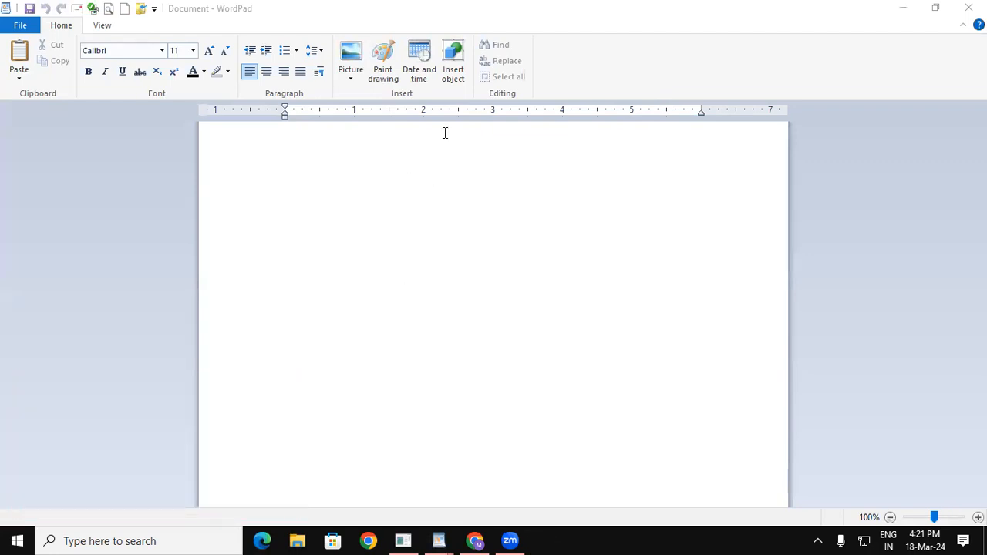
pyautogui.click(298, 143)
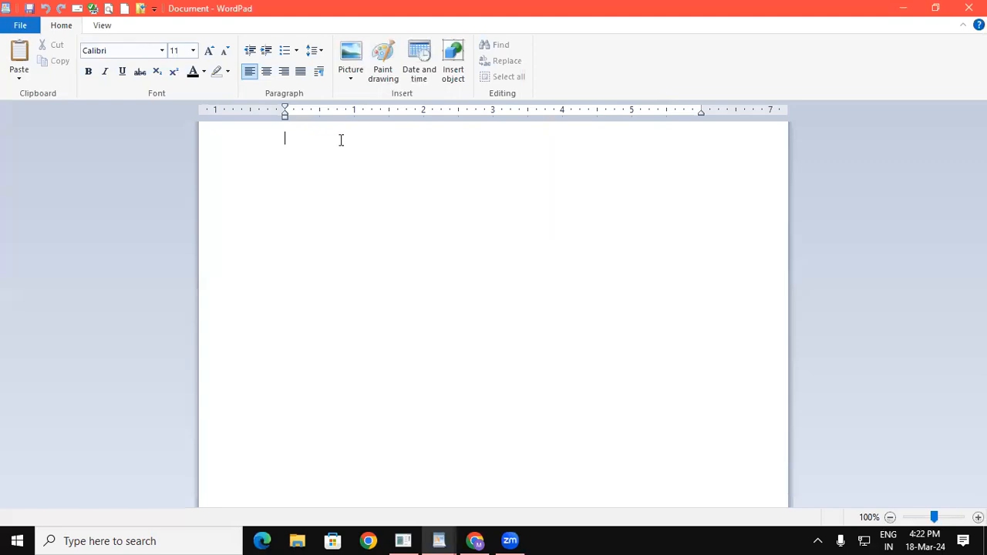
# Start Word with the Run command winword and create a blank document.
pyautogui.press('super+r')
pyautogui.write('winwor')
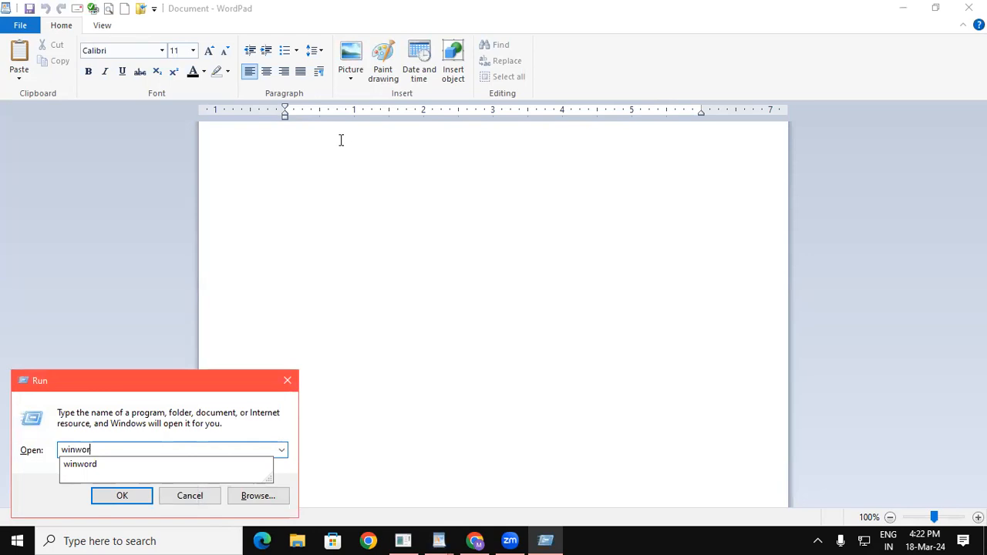
pyautogui.write('d')
pyautogui.press('Return')
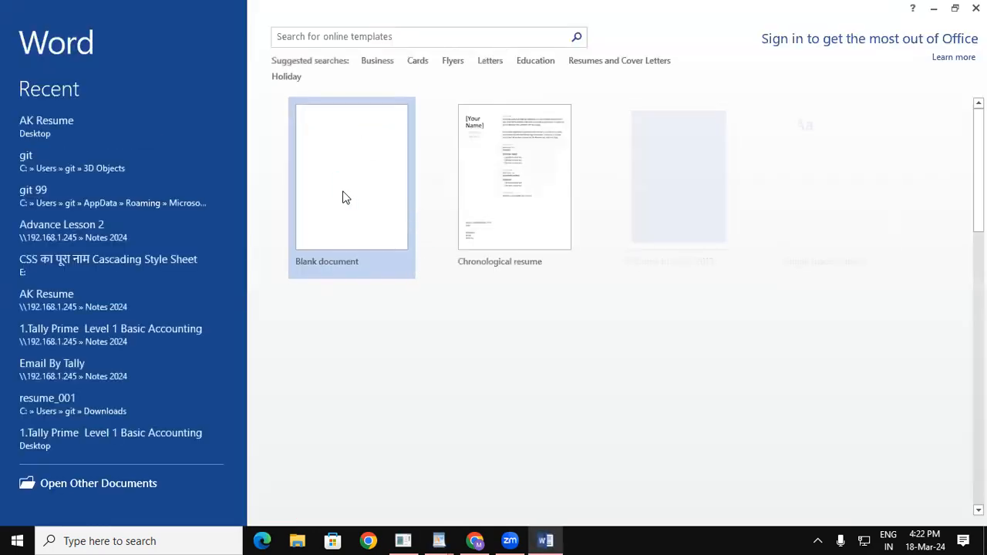
pyautogui.click(343, 195)
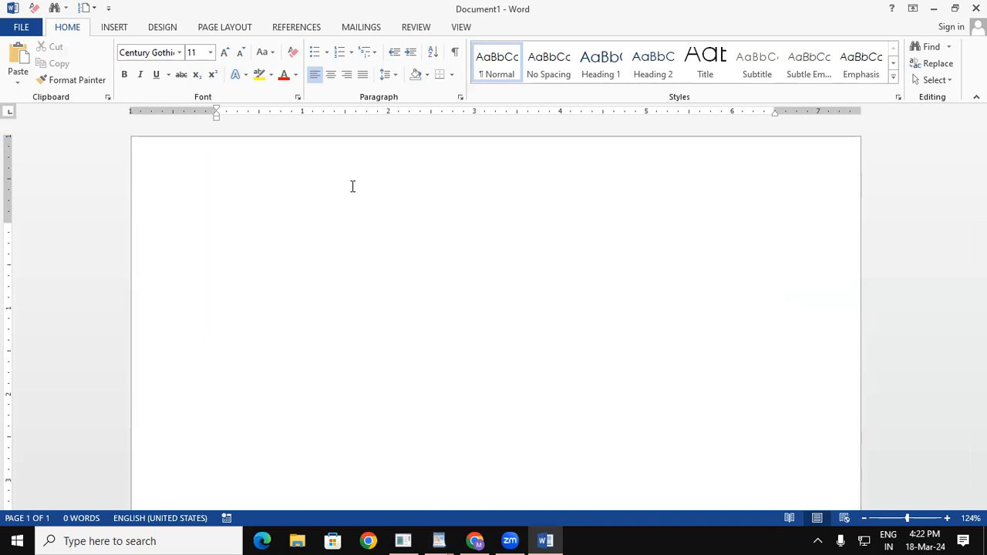
# Generate sample paragraphs in the blank document with =rand() and copy all of the text.
pyautogui.write('=rand()')
pyautogui.press('Return')
pyautogui.hotkey('ctrl', 'a')
pyautogui.hotkey('ctrl', 'c')
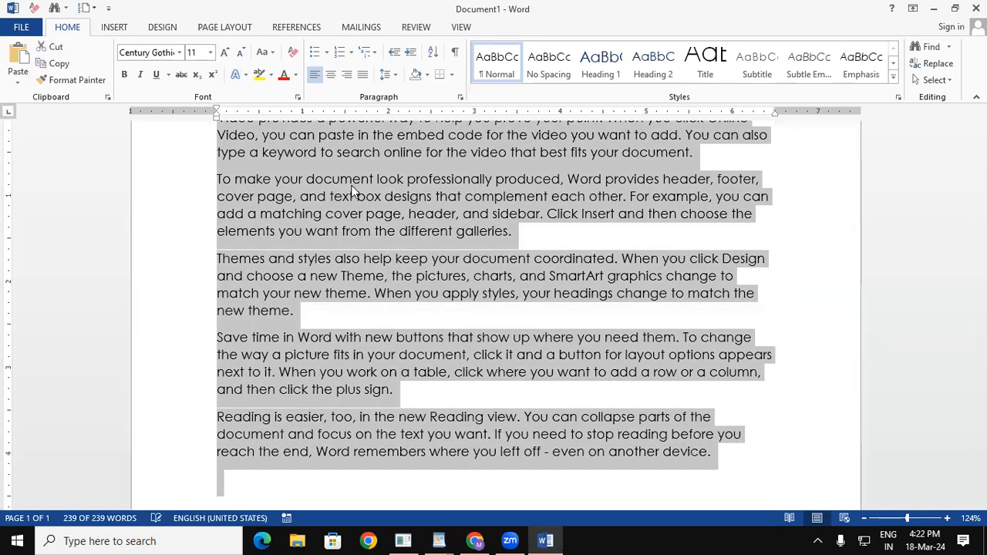
# Switch to the empty WordPad document and paste the copied sample paragraphs into it.
pyautogui.click(439, 541)
pyautogui.click(522, 490)
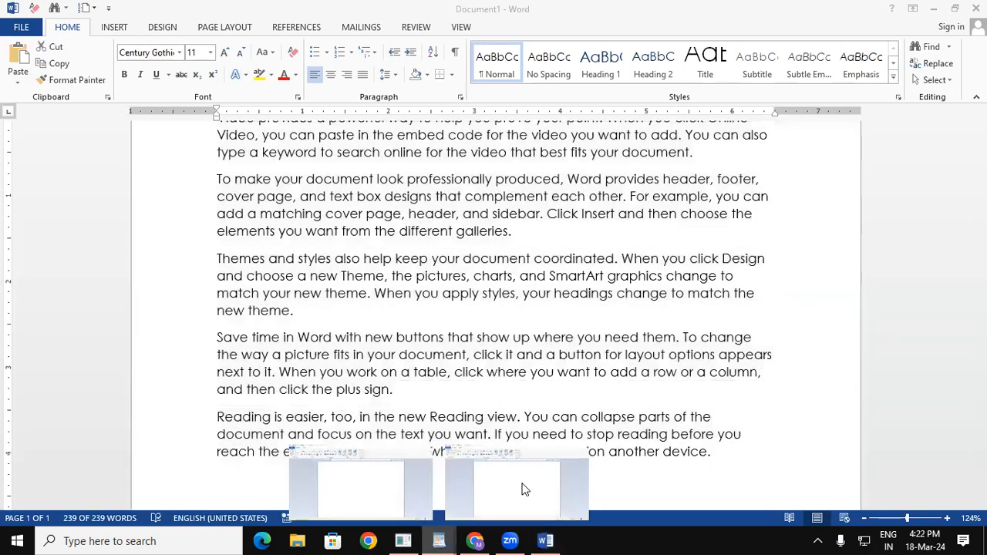
pyautogui.hotkey('ctrl', 'v')
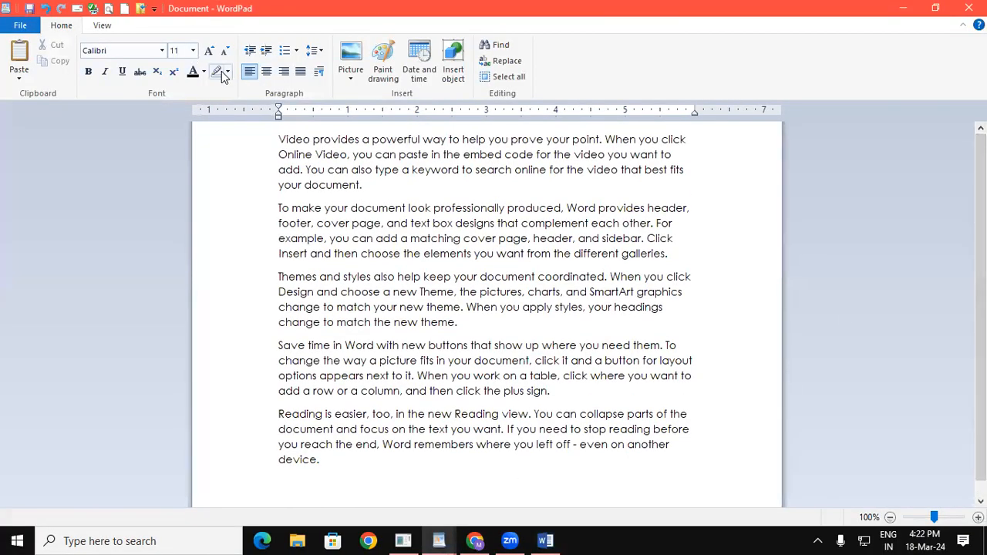
pyautogui.moveTo(418, 170); pyautogui.dragTo(448, 179)
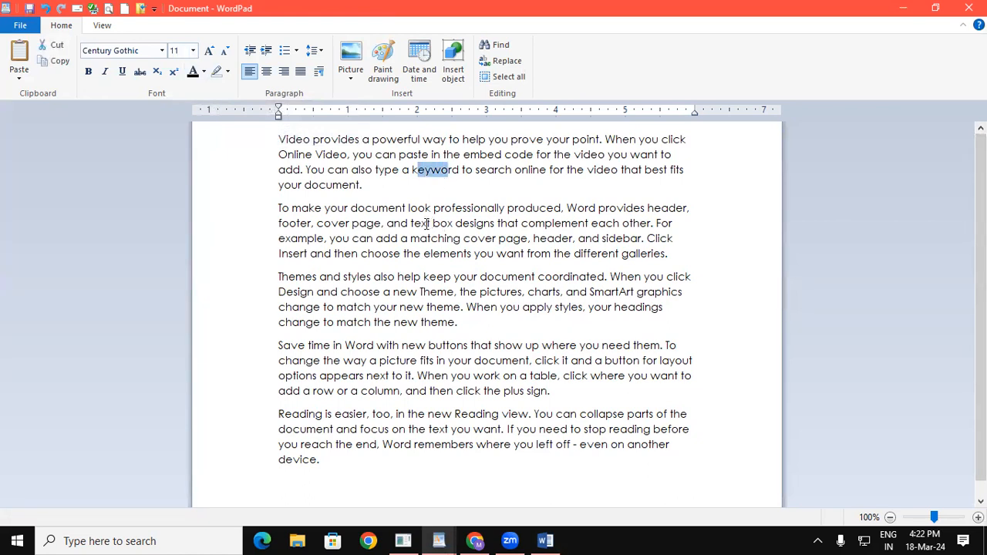
# Insert the heading "INTRODUCTION OF COMPUTER" above the first paragraph, with an empty line before it.
pyautogui.click(283, 140)
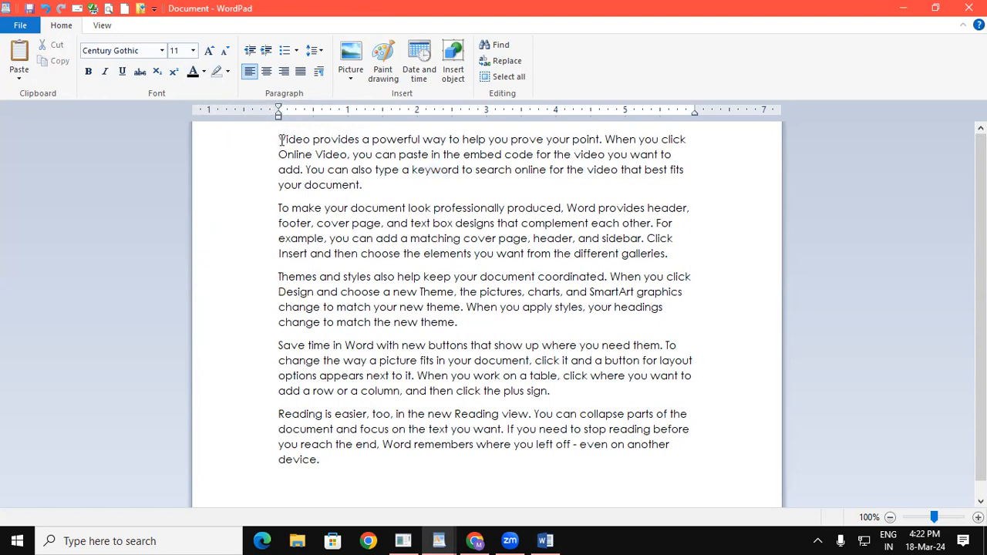
pyautogui.press('Return')
pyautogui.press('Return')
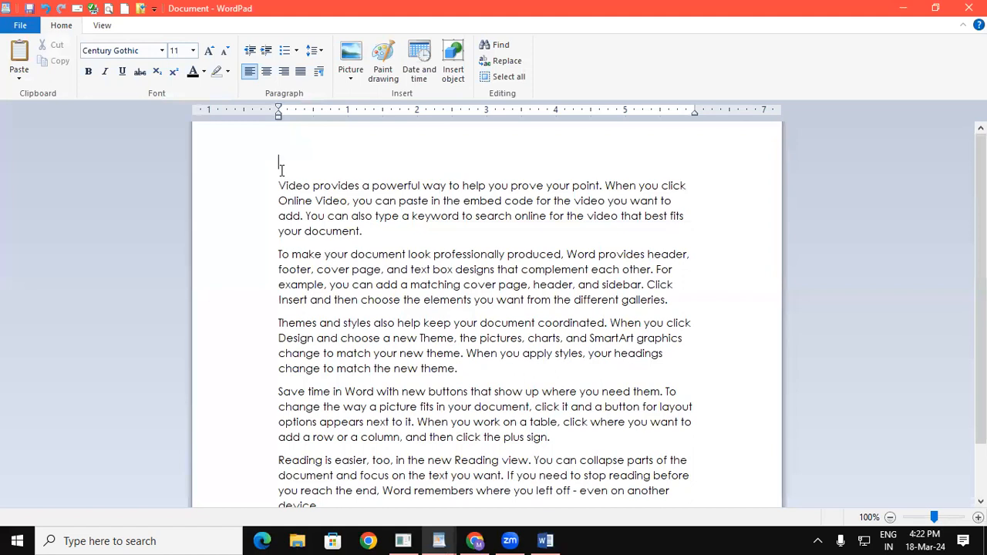
pyautogui.press('capslock')
pyautogui.write('INTRODUCTION OF COMPUET')
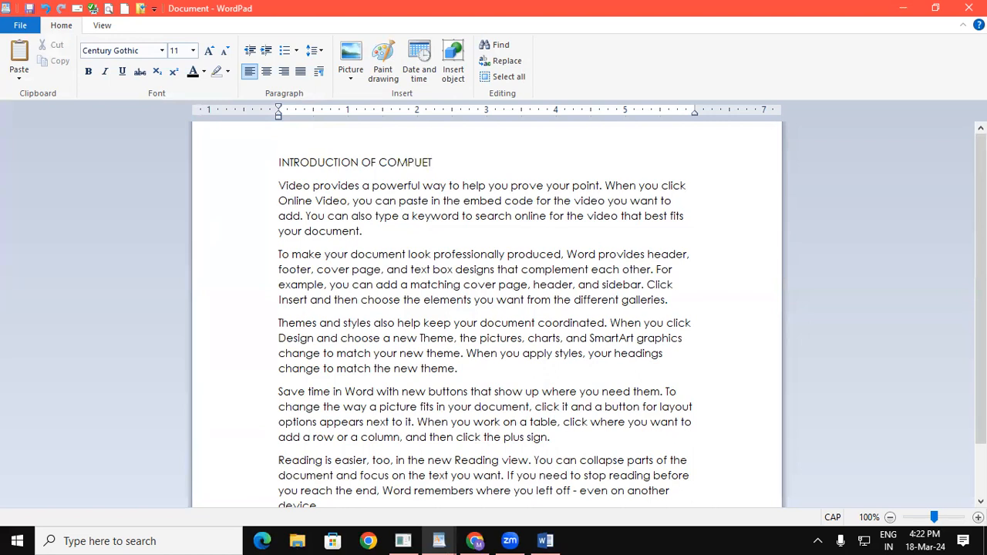
pyautogui.press('BackSpace')
pyautogui.press('BackSpace')
pyautogui.write('TER')
# Insert the heading "INTRODUCTION TO OPERATING SYSTEM" above the second paragraph, separated from the first paragraph by an empty line.
pyautogui.click(369, 232)
pyautogui.press('Return')
pyautogui.press('Return')
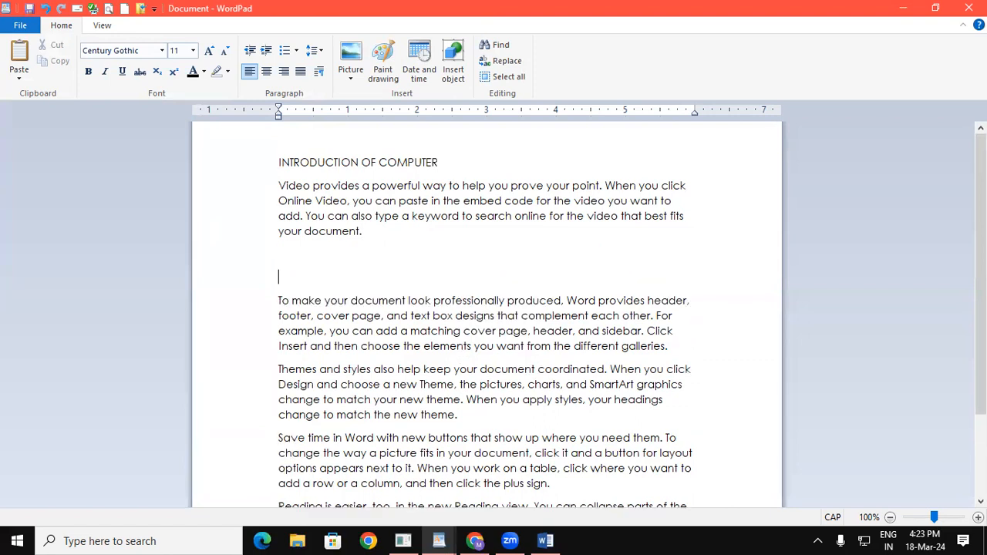
pyautogui.write('INTRODUCTION TO O')
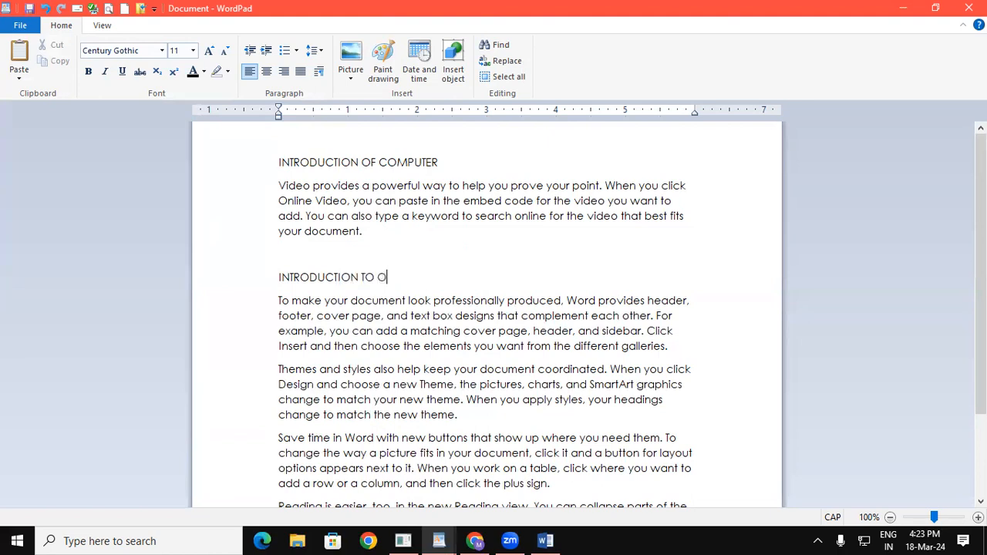
pyautogui.write('PERATING SYSTEM')
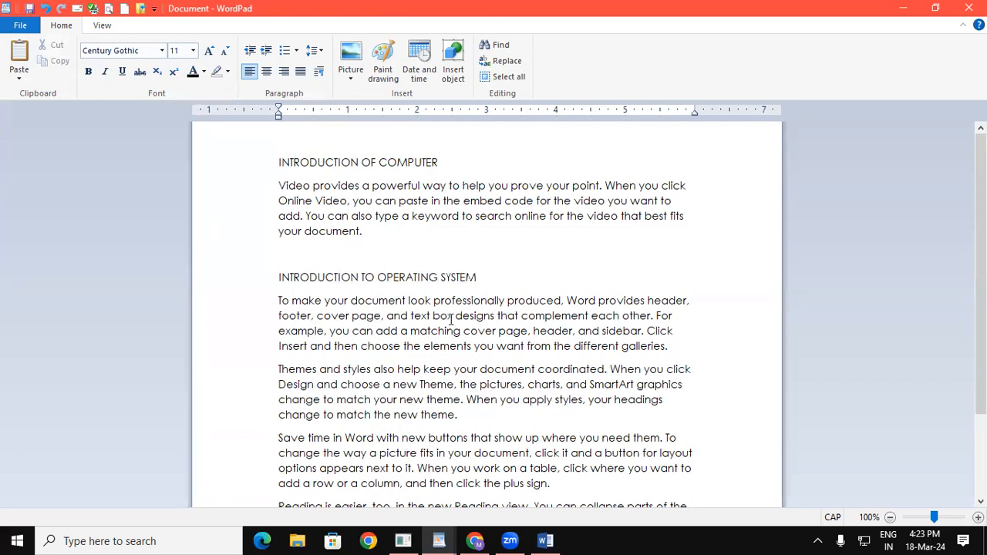
# Insert the heading "COMPUTER MEMORY" above the third paragraph, separated from the second paragraph by an empty line.
pyautogui.click(677, 348)
pyautogui.press('Return')
pyautogui.press('Return')
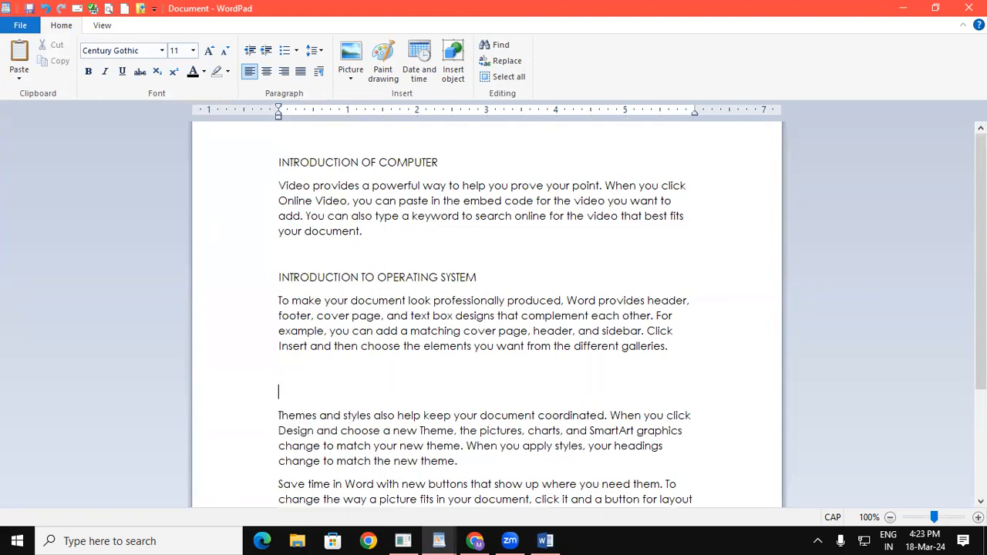
pyautogui.write('COMPUTER')
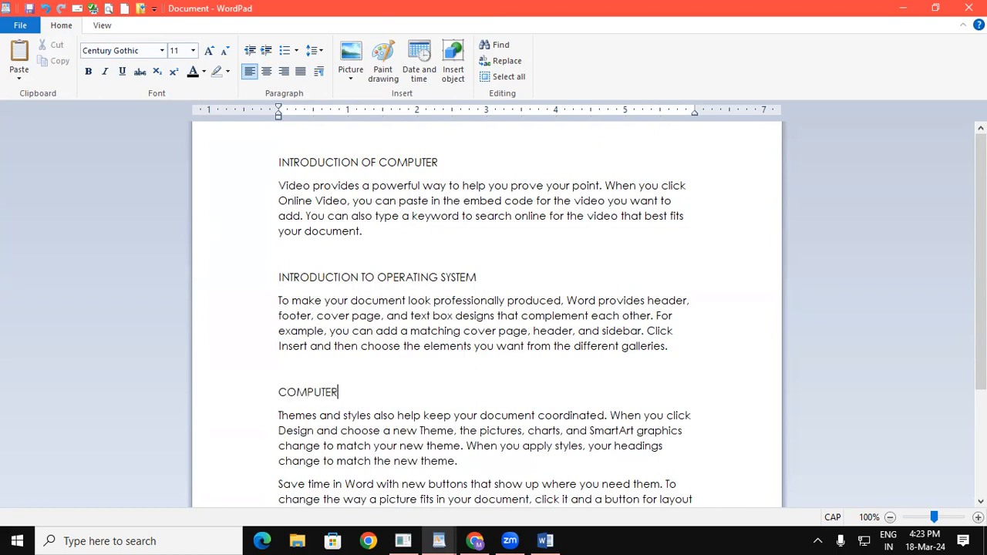
pyautogui.write(' MEMORY')
# Format the heading INTRODUCTION OF COMPUTER as 18 pt, bold and underlined.
pyautogui.click(256, 171)
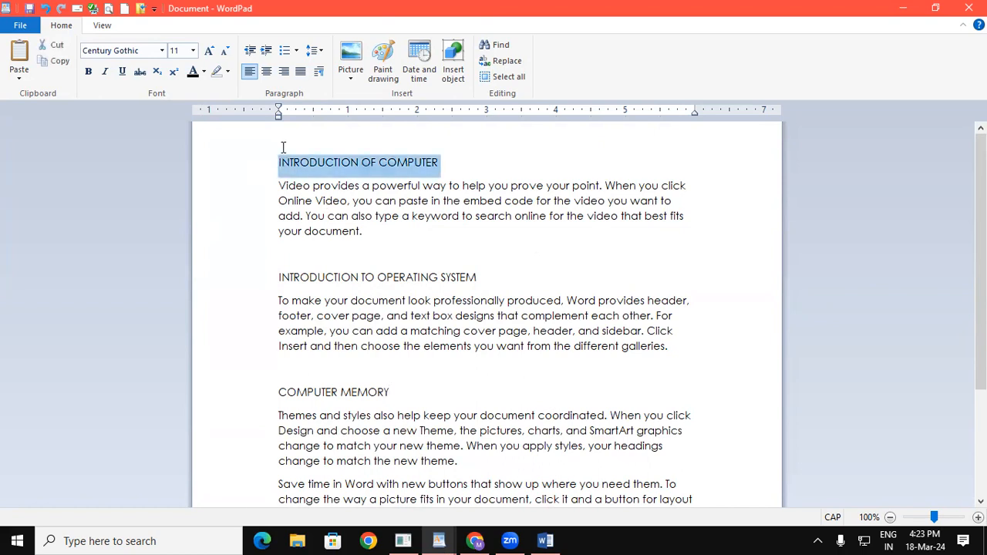
pyautogui.click(209, 51)
pyautogui.click(209, 51)
pyautogui.click(210, 51)
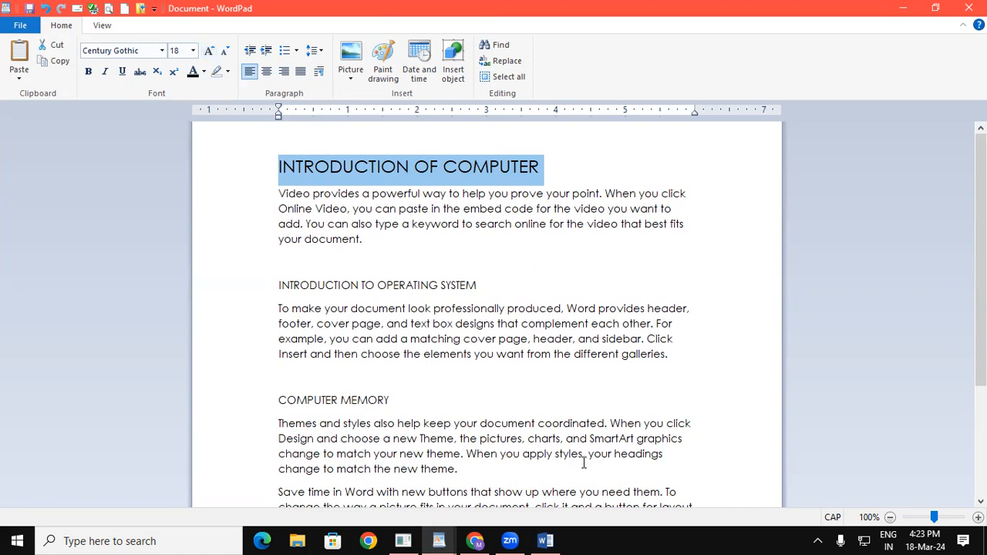
pyautogui.hotkey('ctrl', 'b')
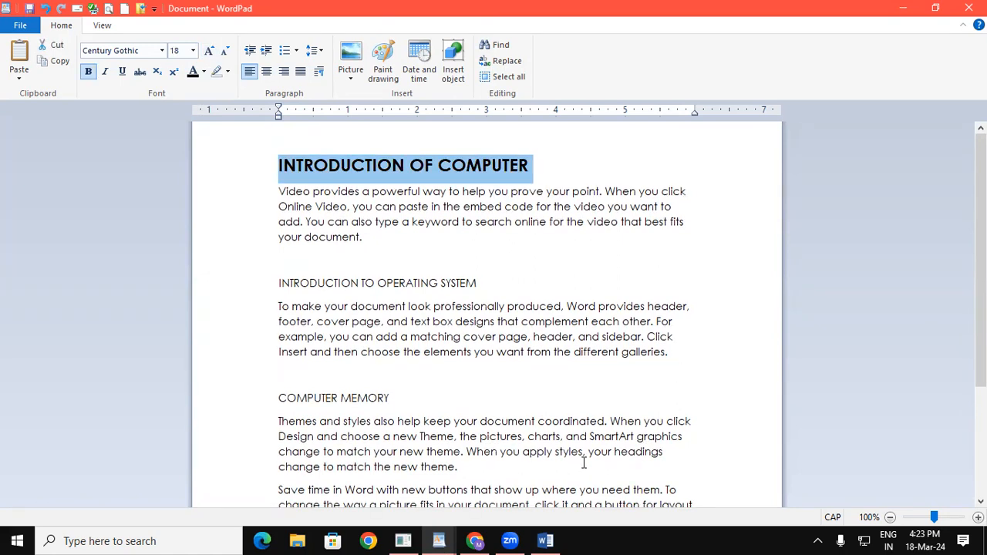
pyautogui.hotkey('ctrl', 'u')
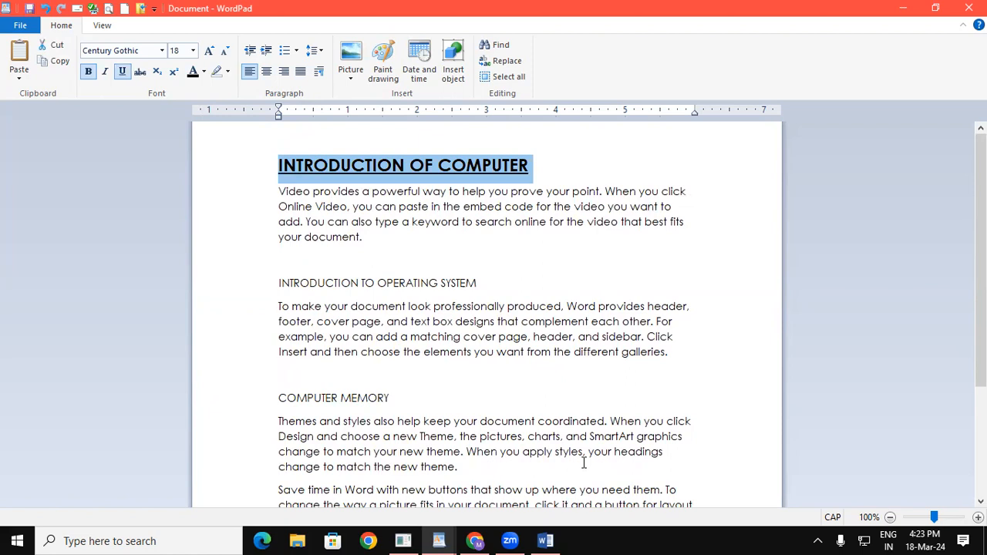
# Format the heading INTRODUCTION TO OPERATING SYSTEM as 16 pt, bold and underlined.
pyautogui.moveTo(479, 283); pyautogui.dragTo(311, 280)
pyautogui.hotkey('ctrl', 'u')
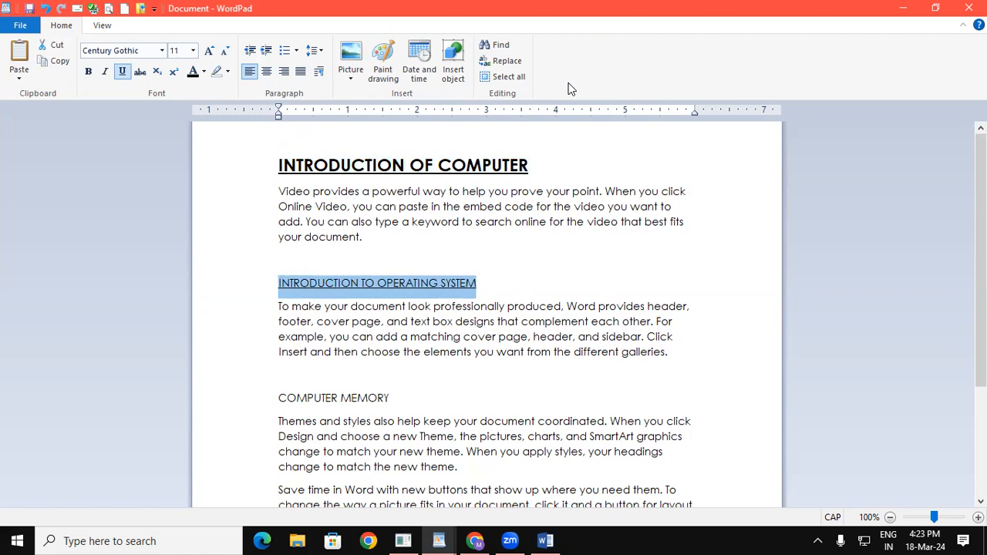
pyautogui.hotkey('ctrl', 'shift', '.')
pyautogui.hotkey('ctrl', 'shift', '.')
pyautogui.hotkey('ctrl', 'shift', '.')
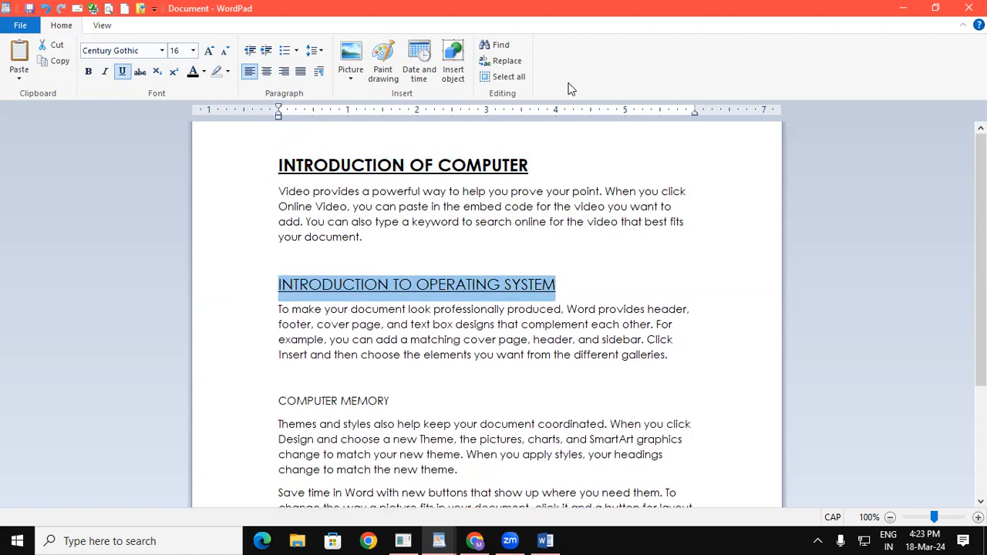
pyautogui.hotkey('ctrl', 'b')
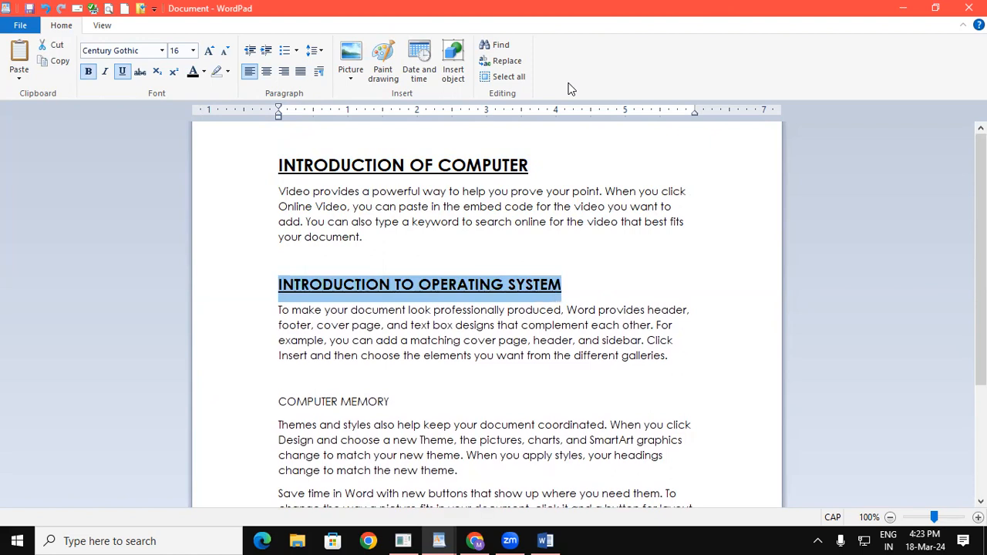
# Format the heading COMPUTER MEMORY as 18 pt, bold and underlined.
pyautogui.moveTo(405, 402); pyautogui.dragTo(320, 406)
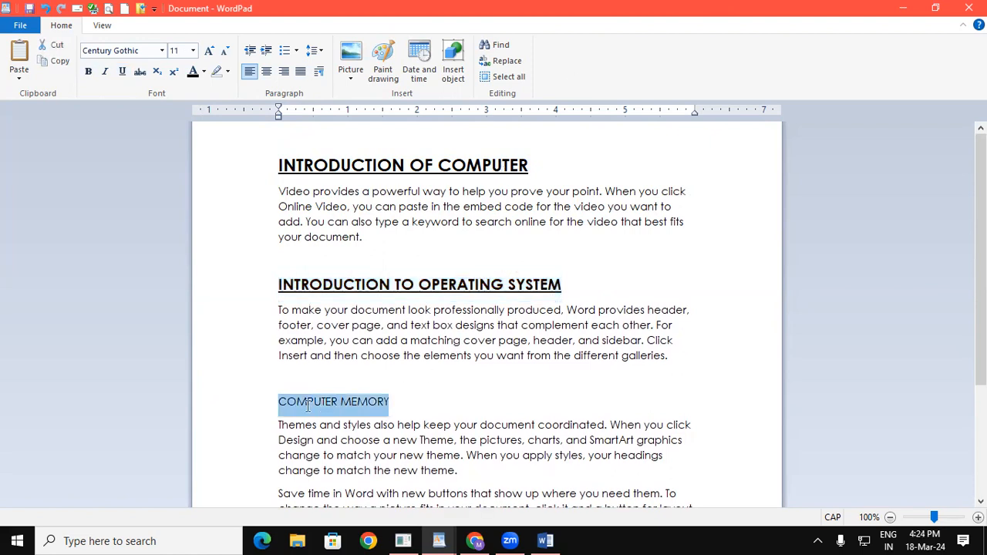
pyautogui.hotkey('ctrl', 'b')
pyautogui.hotkey('ctrl', 'shift', '.')
pyautogui.hotkey('ctrl', 'shift', '.')
pyautogui.hotkey('ctrl', 'shift', '.')
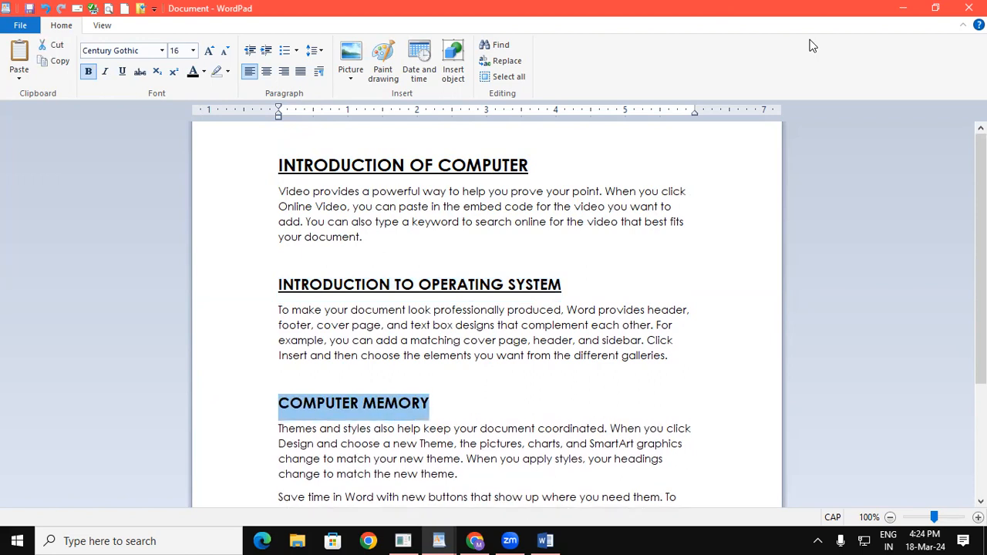
pyautogui.hotkey('ctrl', 'shift', '.')
pyautogui.hotkey('ctrl', 'u')
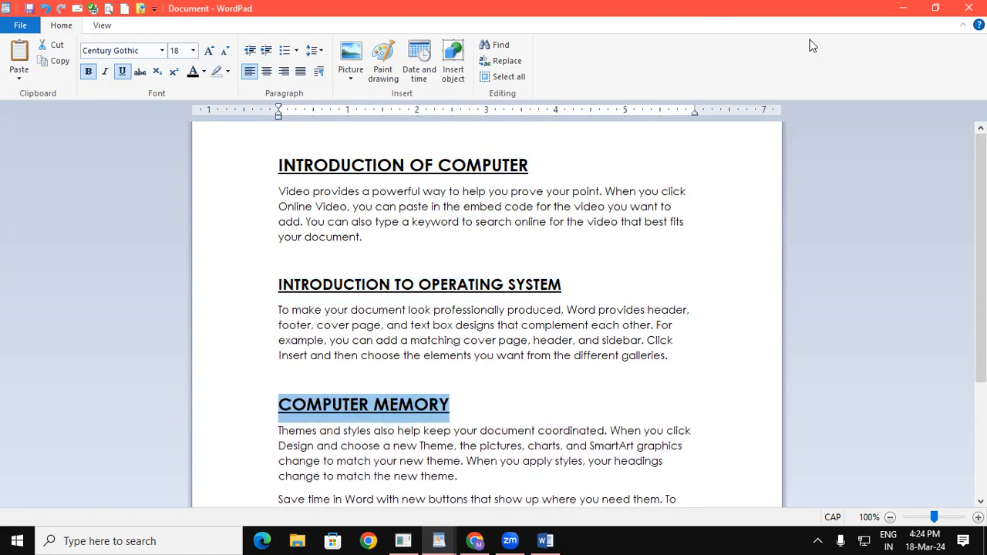
pyautogui.click(629, 328)
pyautogui.scroll(-5, 635, 330)
pyautogui.scroll(4, 635, 331)
pyautogui.scroll(-2, 636, 330)
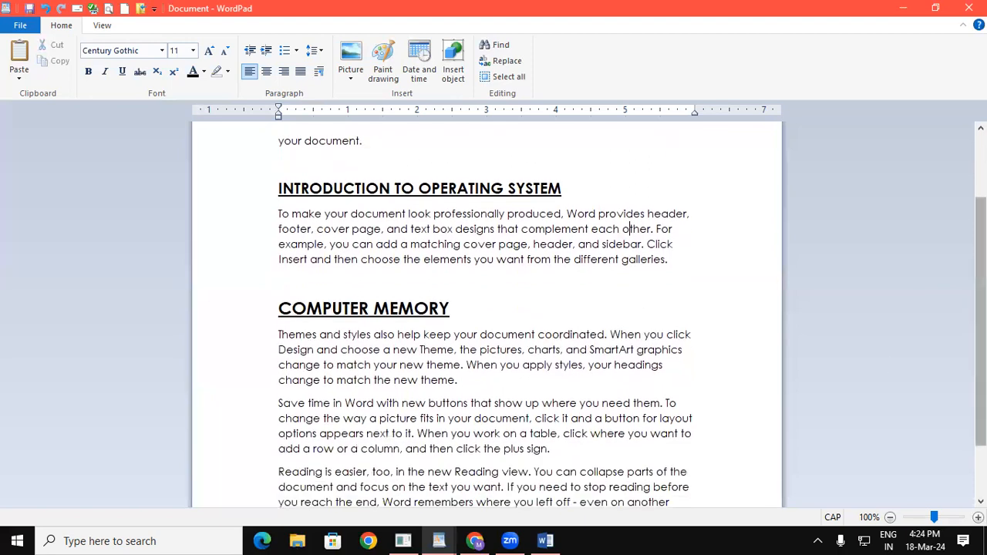
pyautogui.scroll(1, 636, 330)
pyautogui.scroll(2, 620, 134)
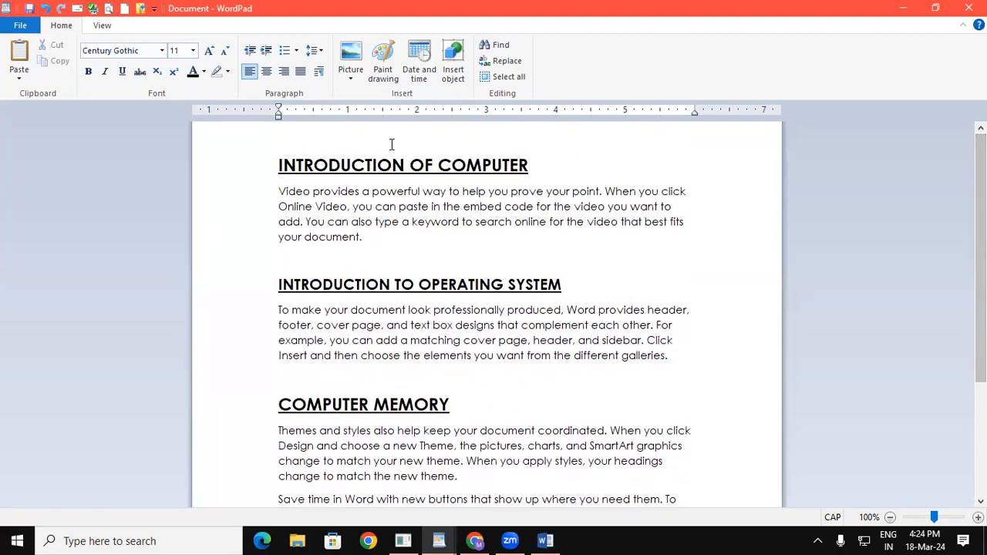
# Highlight the heading INTRODUCTION OF COMPUTER in cyan.
pyautogui.click(259, 178)
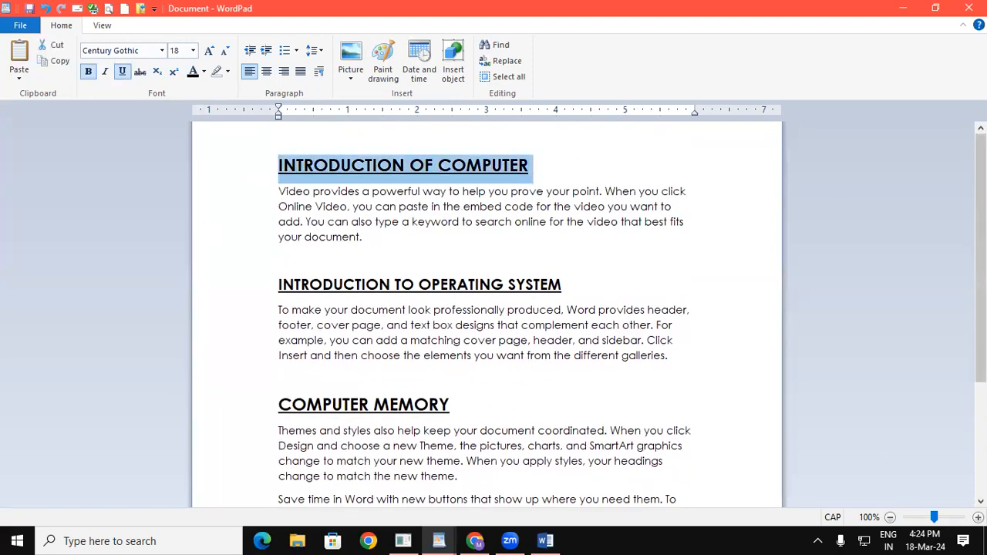
pyautogui.click(228, 72)
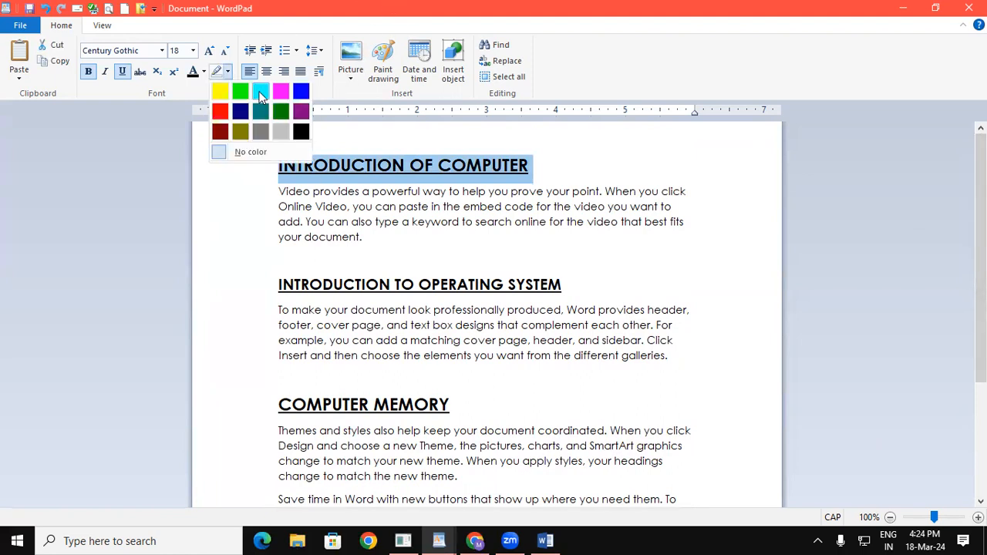
pyautogui.click(260, 92)
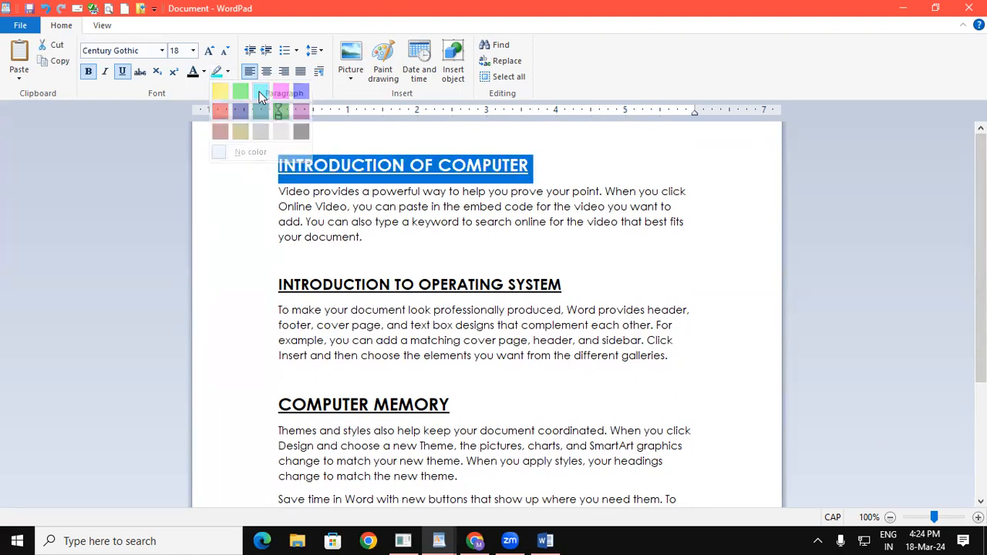
pyautogui.click(572, 325)
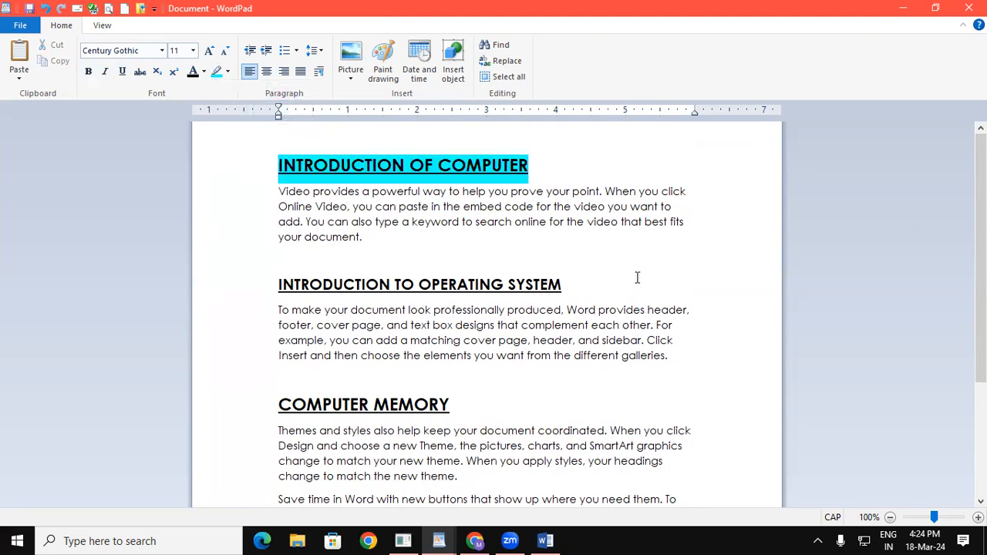
# Highlight the heading INTRODUCTION TO OPERATING SYSTEM in bright green.
pyautogui.click(253, 296)
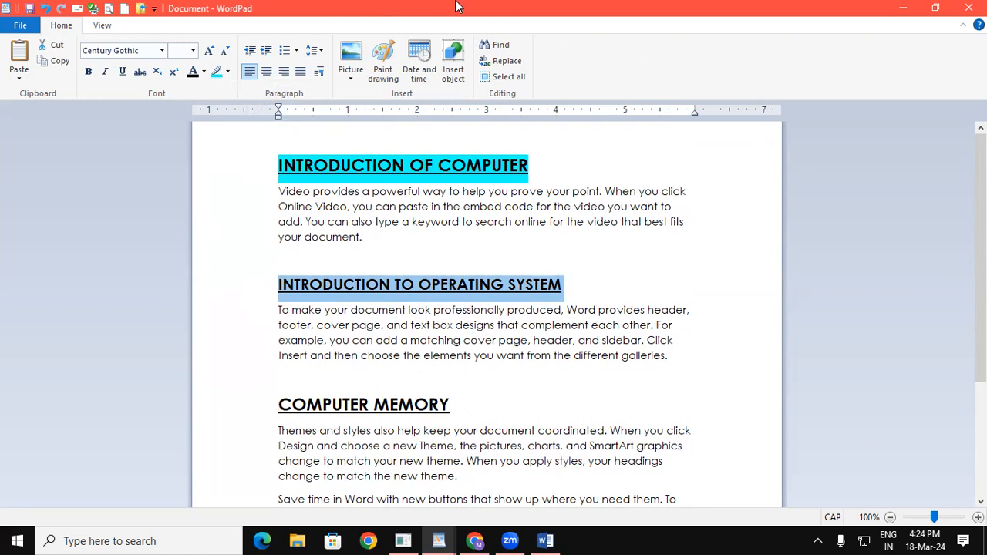
pyautogui.click(227, 72)
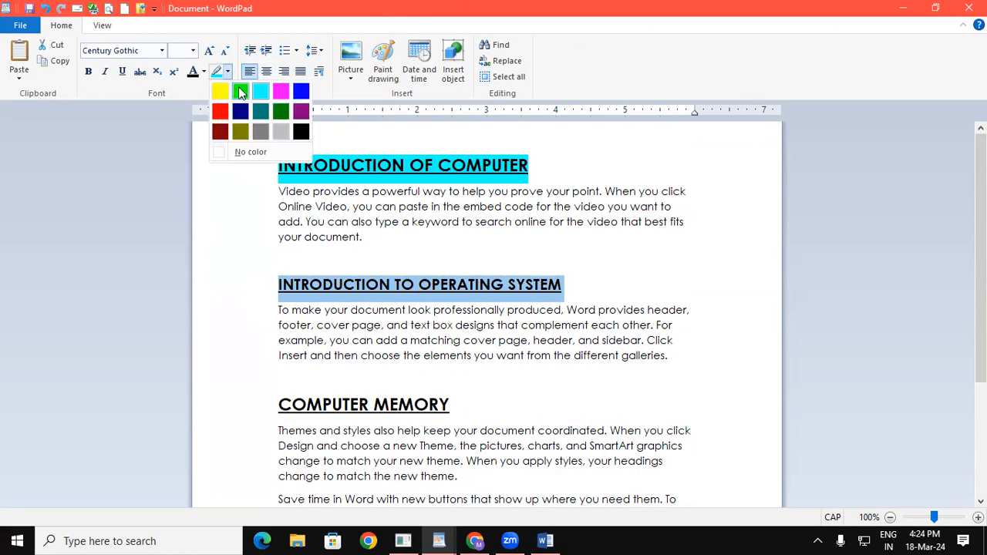
pyautogui.click(239, 91)
pyautogui.click(617, 386)
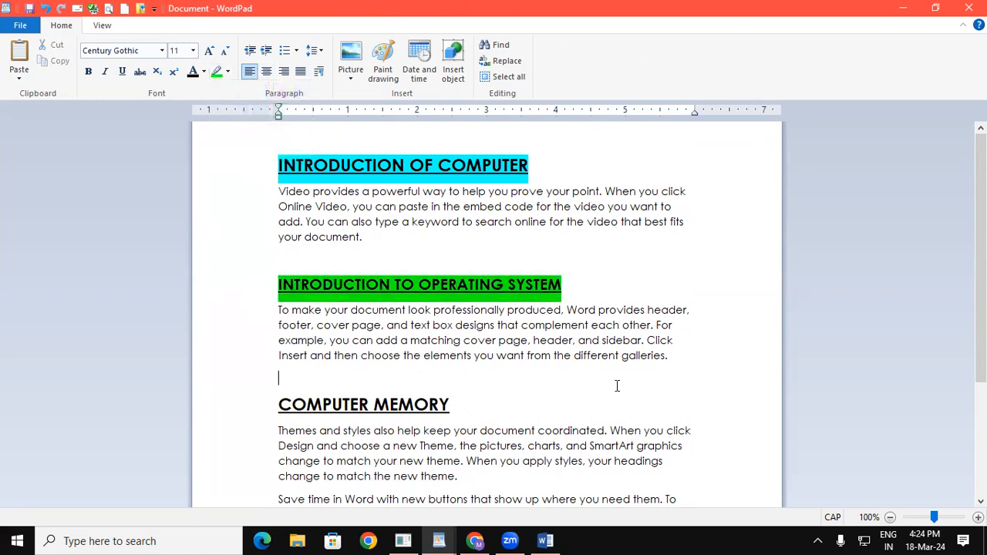
# Highlight the heading COMPUTER MEMORY in light gray.
pyautogui.click(272, 411)
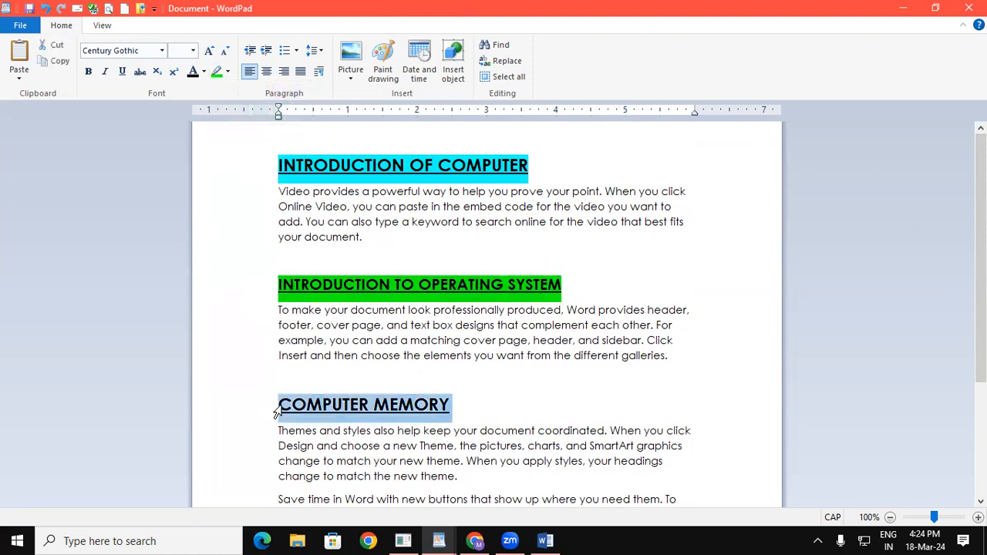
pyautogui.click(227, 72)
pyautogui.click(280, 133)
pyautogui.click(602, 356)
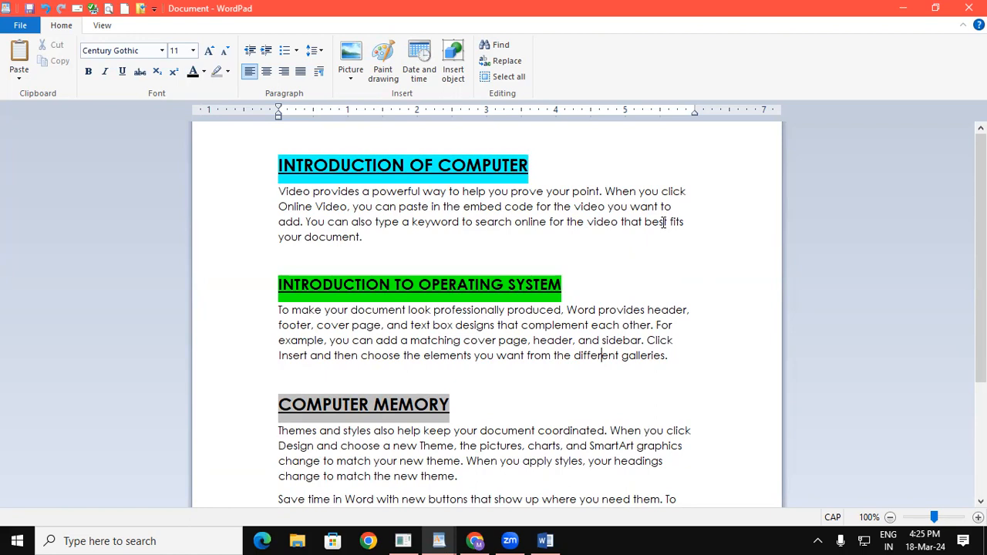
# Close the formatted document without saving it and paste the copied five-paragraph sample text into a blank document.
pyautogui.hotkey('alt', 'F4')
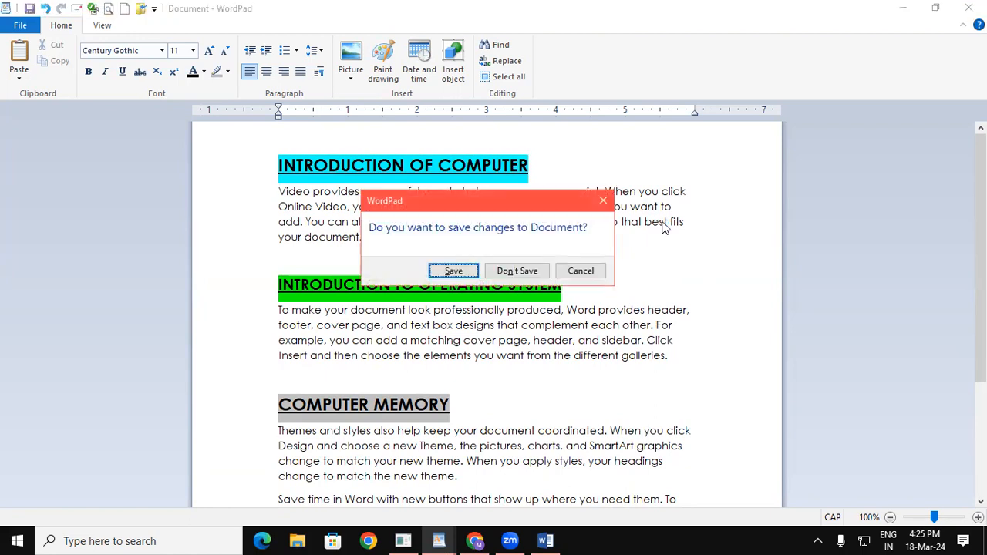
pyautogui.click(535, 271)
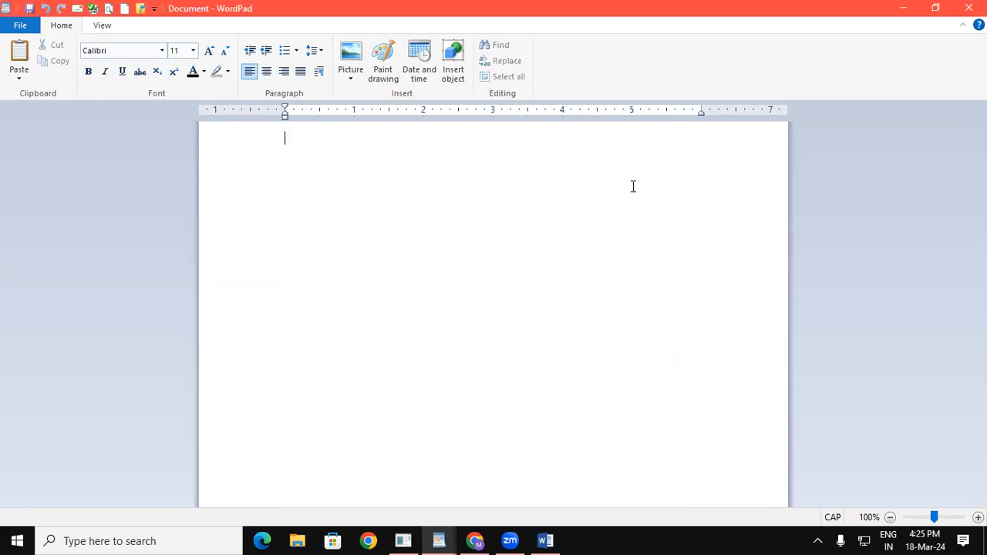
pyautogui.hotkey('ctrl', 'v')
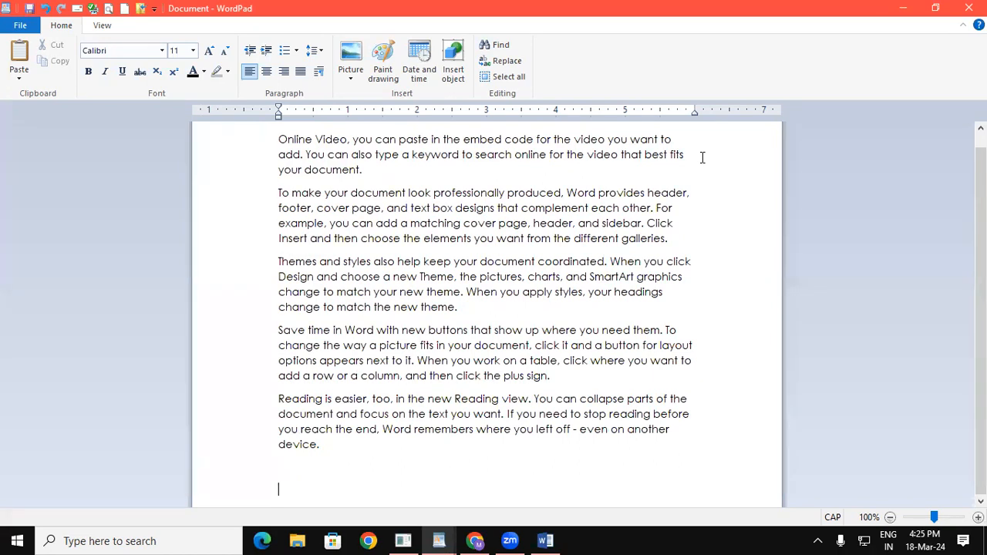
pyautogui.scroll(1, 703, 157)
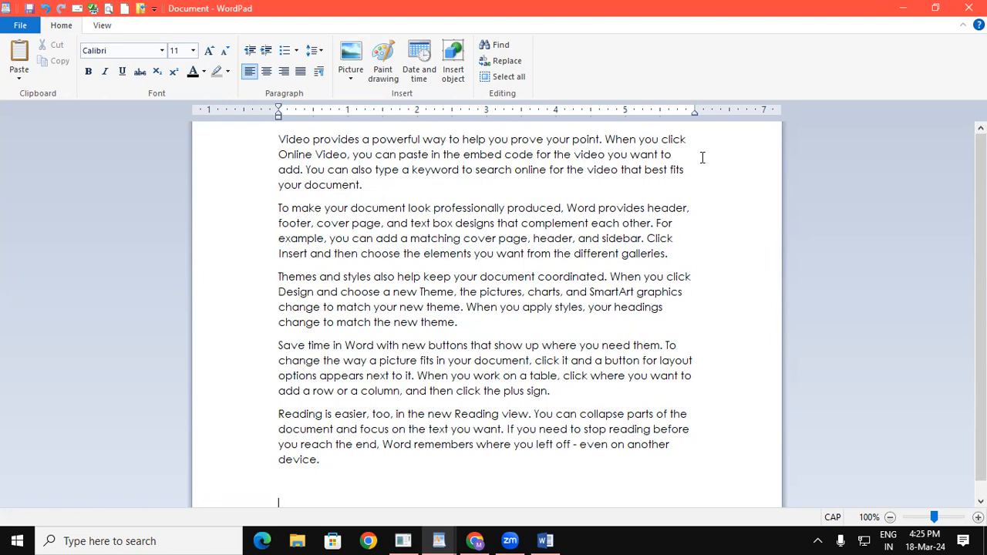
# Try center and right alignment on the entire text, then return it to left alignment.
pyautogui.hotkey('ctrl', 'a')
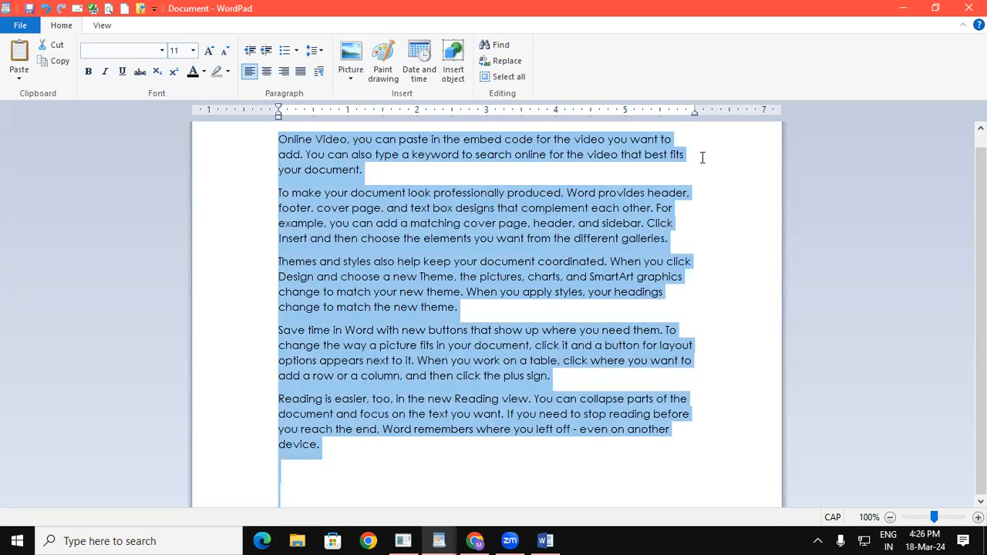
pyautogui.scroll(1, 703, 157)
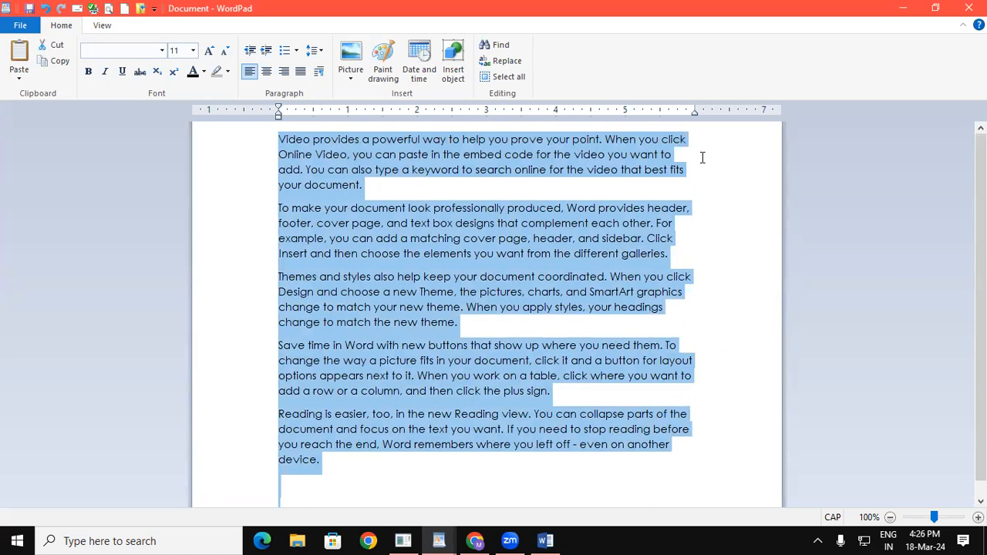
pyautogui.hotkey('ctrl', 'e')
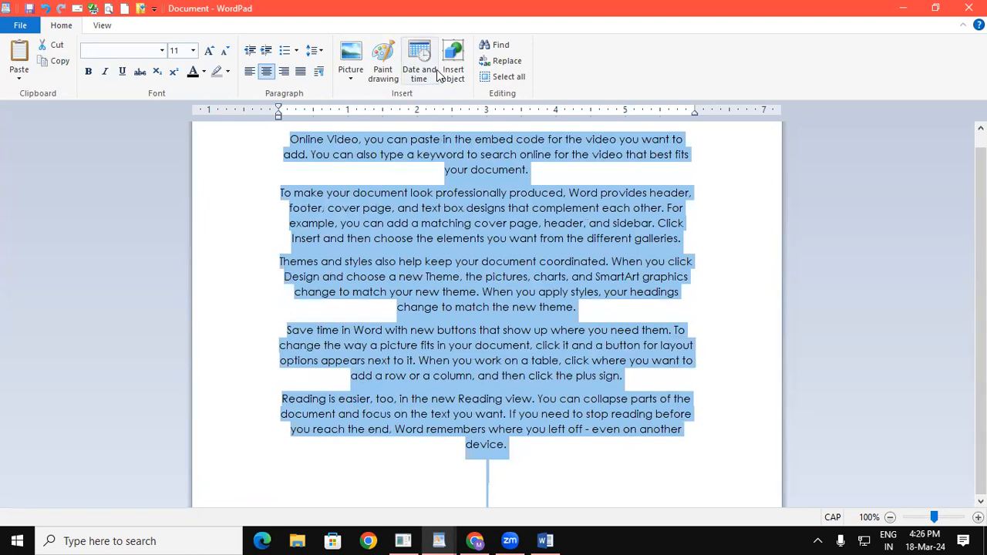
pyautogui.click(284, 76)
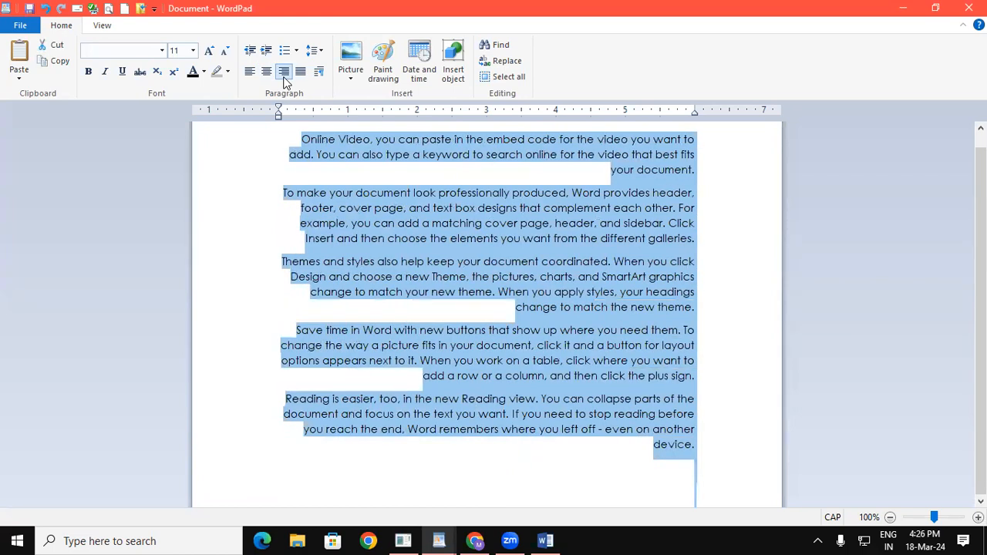
pyautogui.click(249, 73)
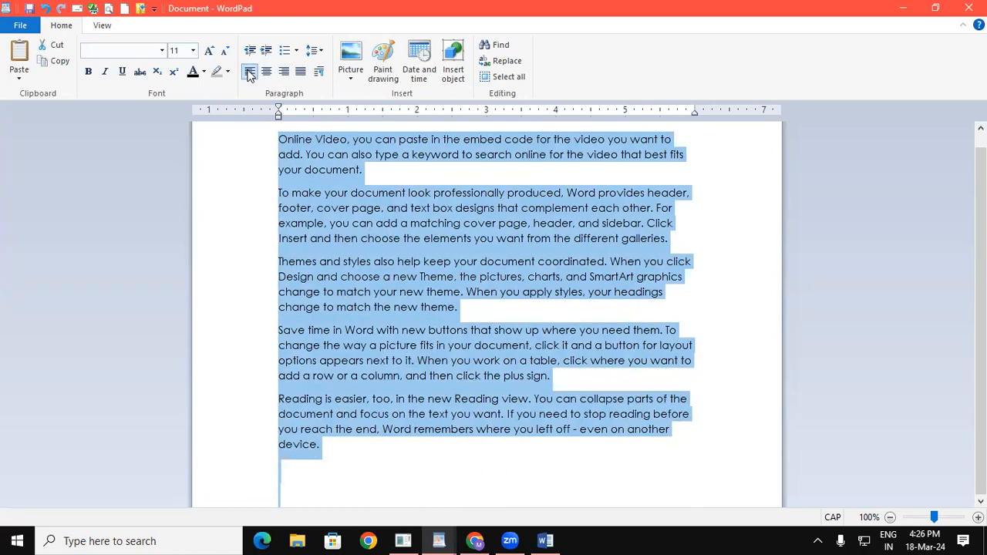
pyautogui.click(267, 74)
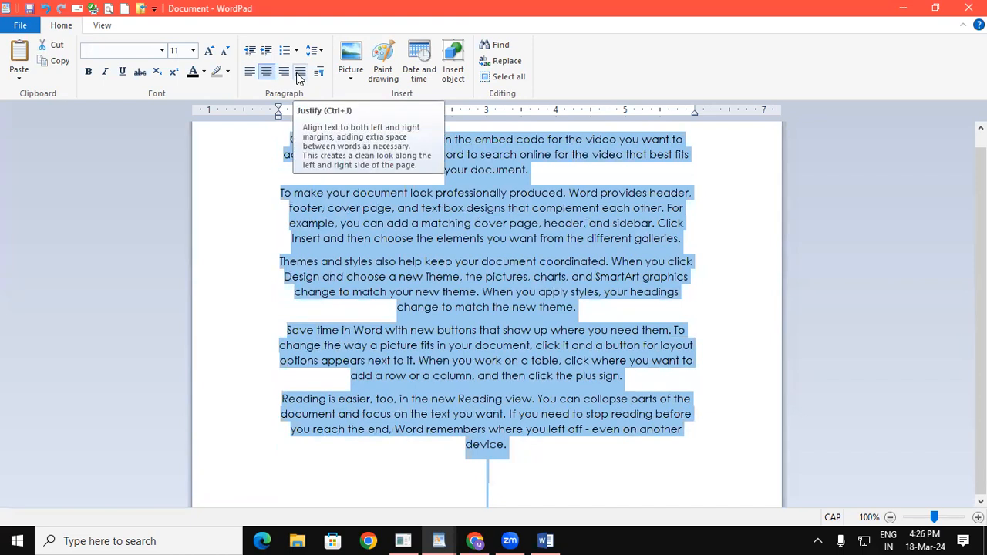
pyautogui.click(251, 70)
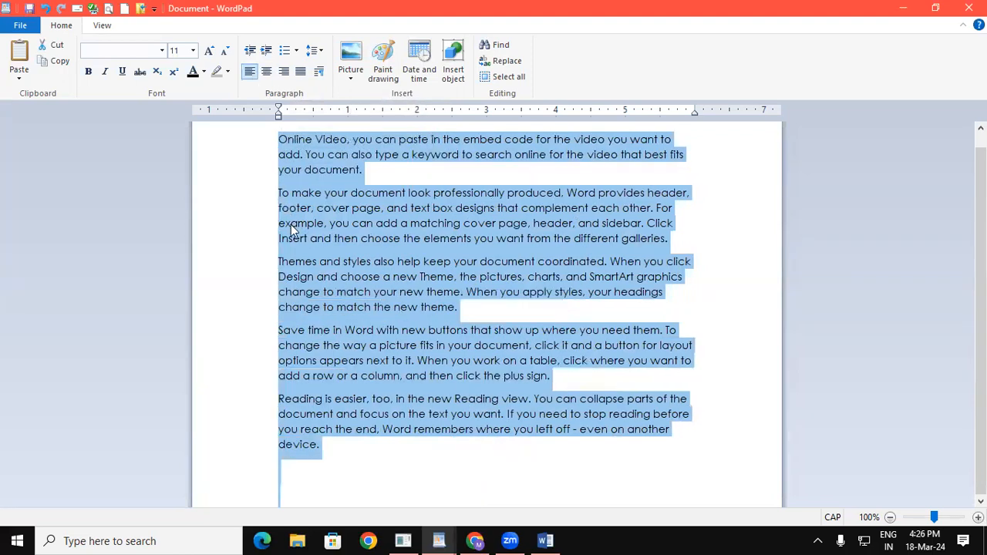
# Merge the five paragraphs into one continuous paragraph by removing the breaks between them.
pyautogui.click(266, 193)
pyautogui.click(287, 192)
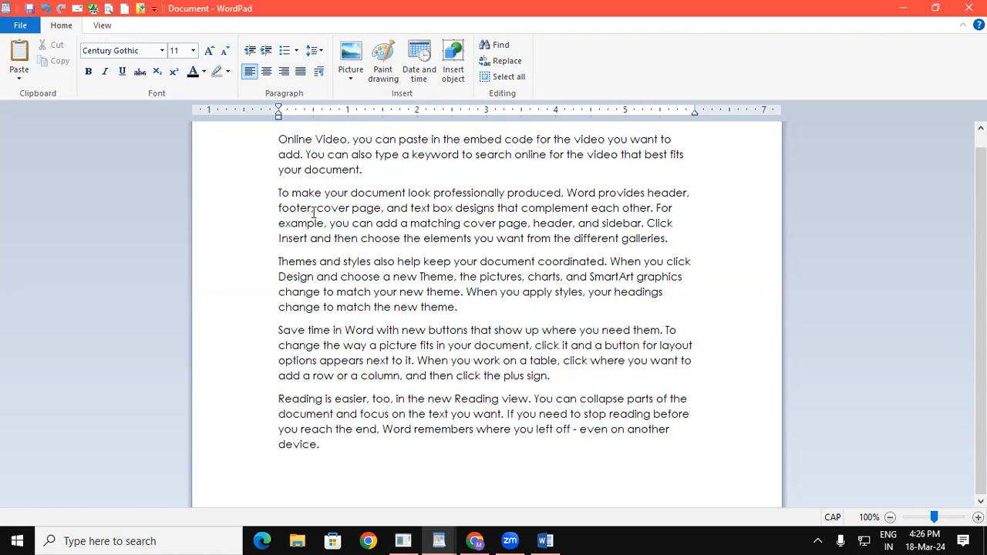
pyautogui.press('BackSpace')
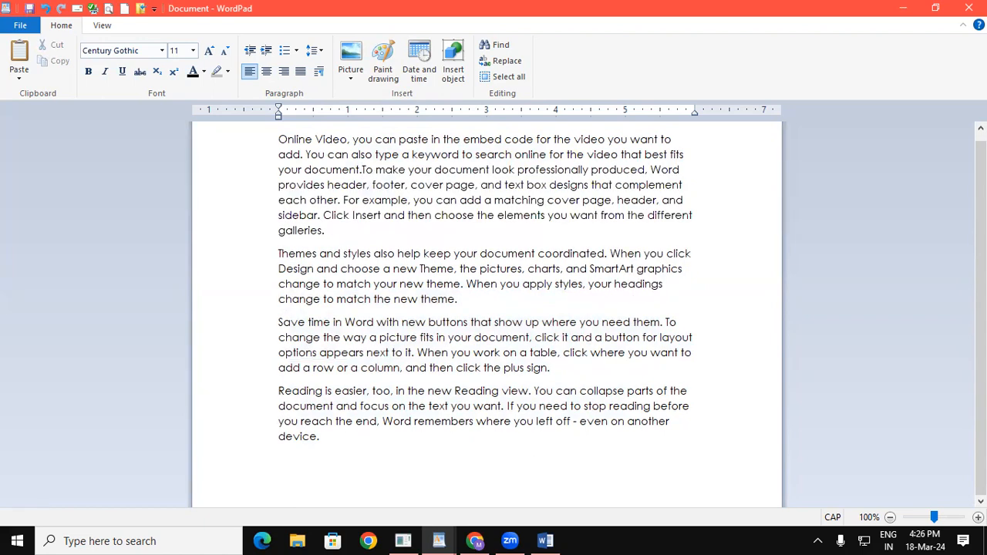
pyautogui.click(278, 251)
pyautogui.press('BackSpace')
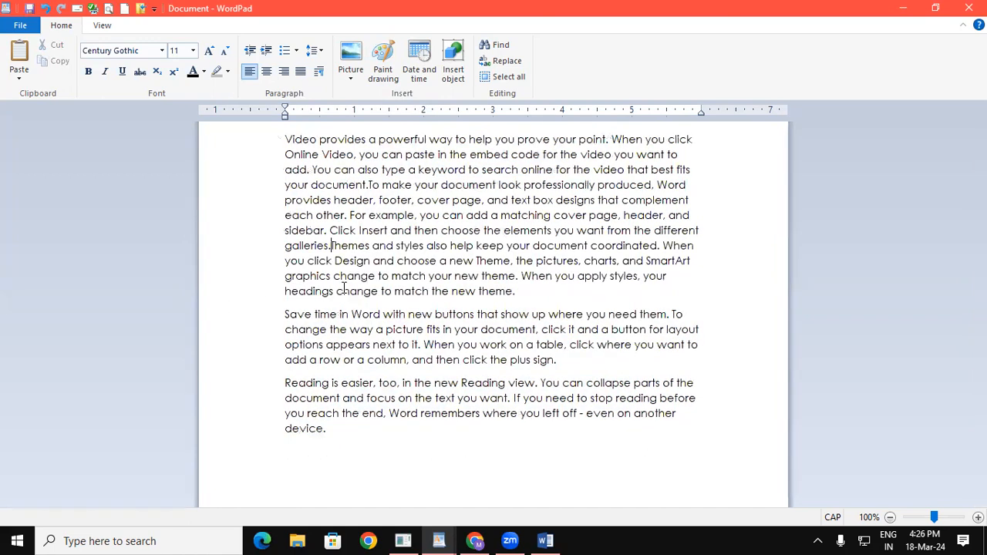
pyautogui.click(285, 314)
pyautogui.press('BackSpace')
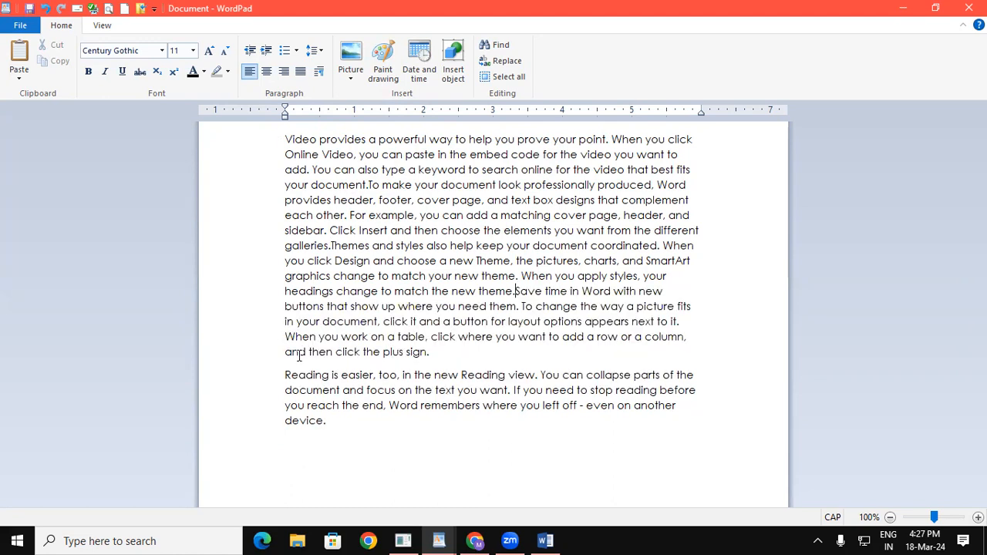
pyautogui.click(285, 375)
pyautogui.press('BackSpace')
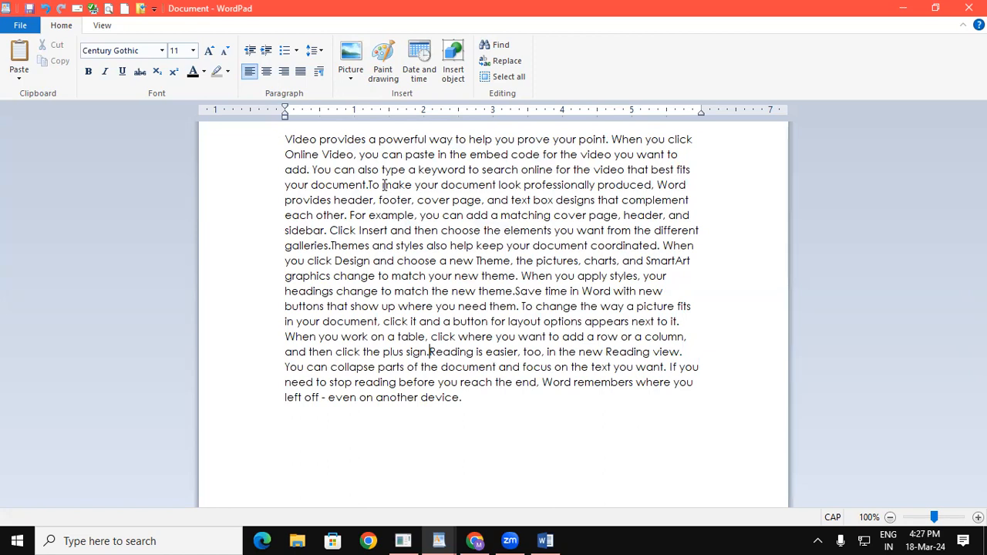
# Justify the entire text after comparing it with left, right and center alignment.
pyautogui.hotkey('ctrl', 'a')
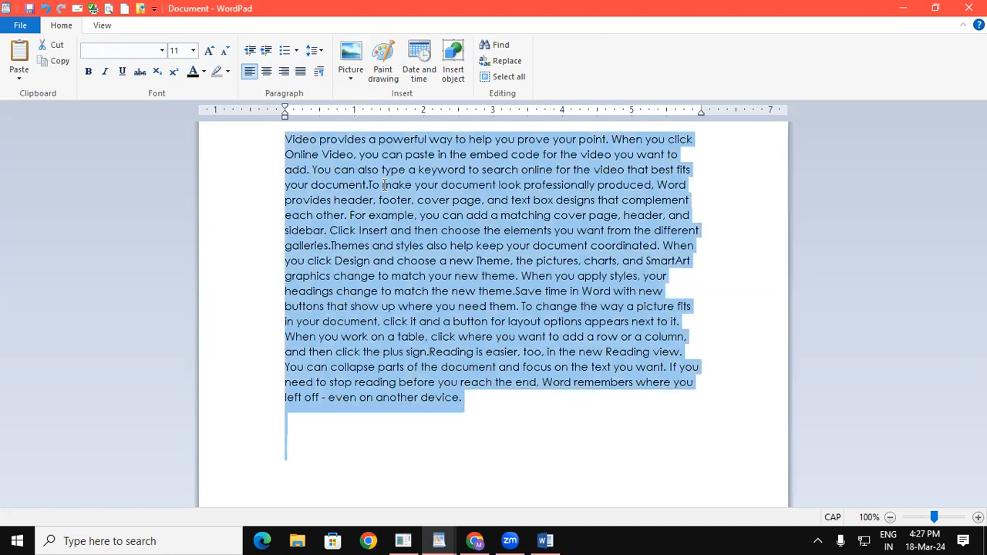
pyautogui.hotkey('ctrl', 'j')
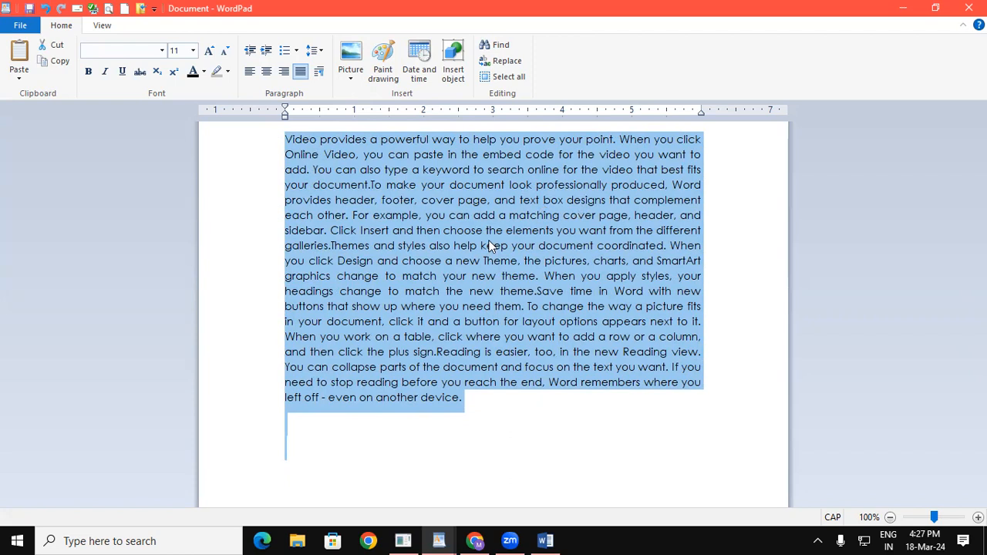
pyautogui.hotkey('ctrl', 'l')
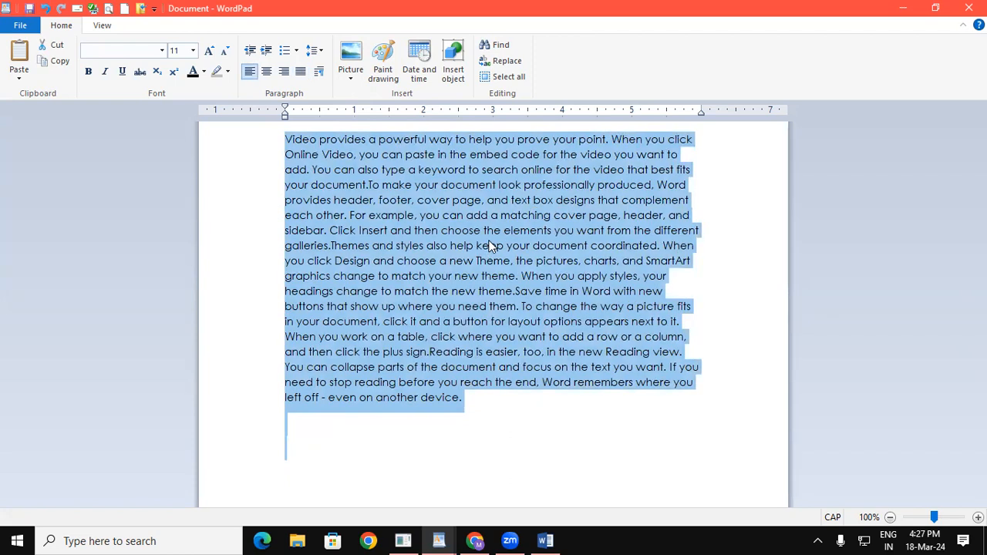
pyautogui.hotkey('ctrl', 'r')
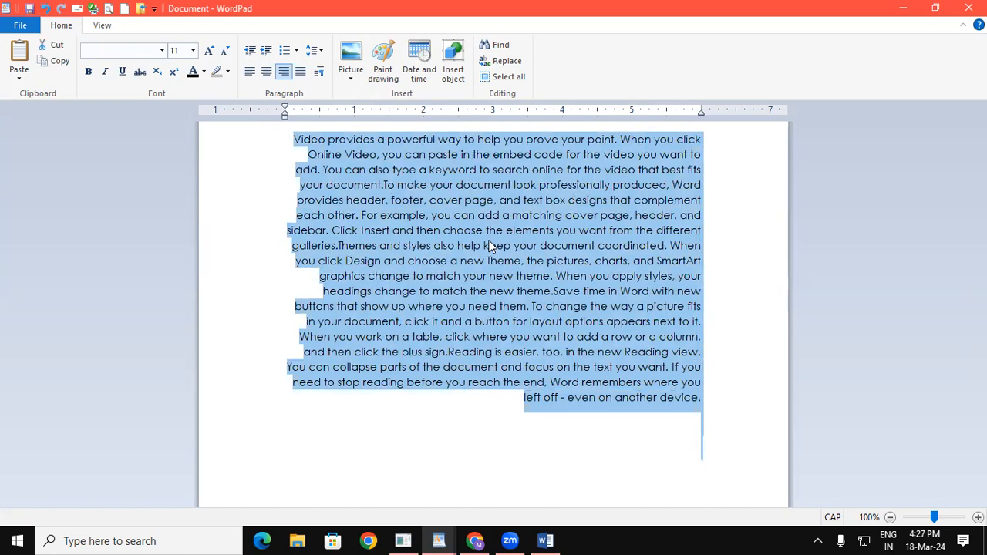
pyautogui.hotkey('ctrl', 'e')
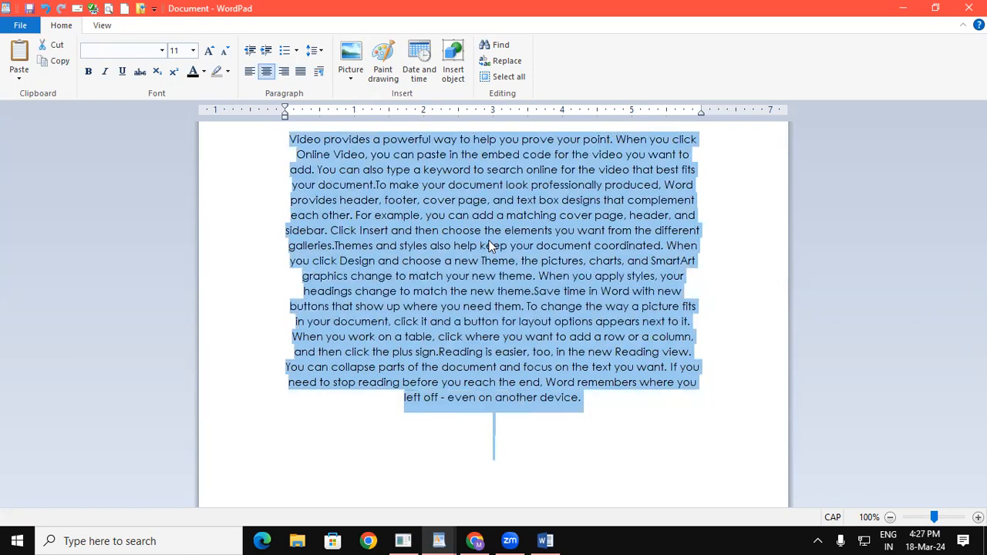
pyautogui.hotkey('ctrl', 'j')
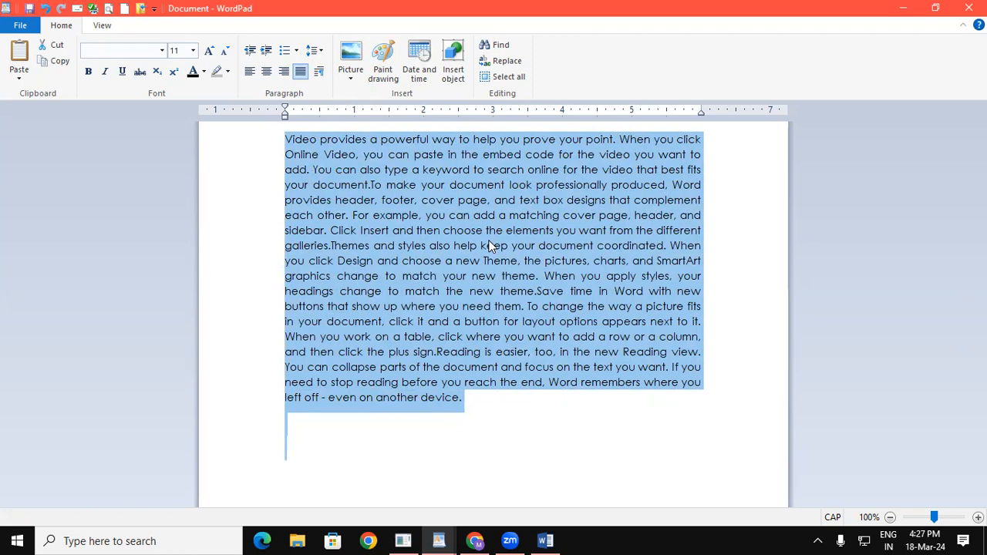
pyautogui.press('super+a')
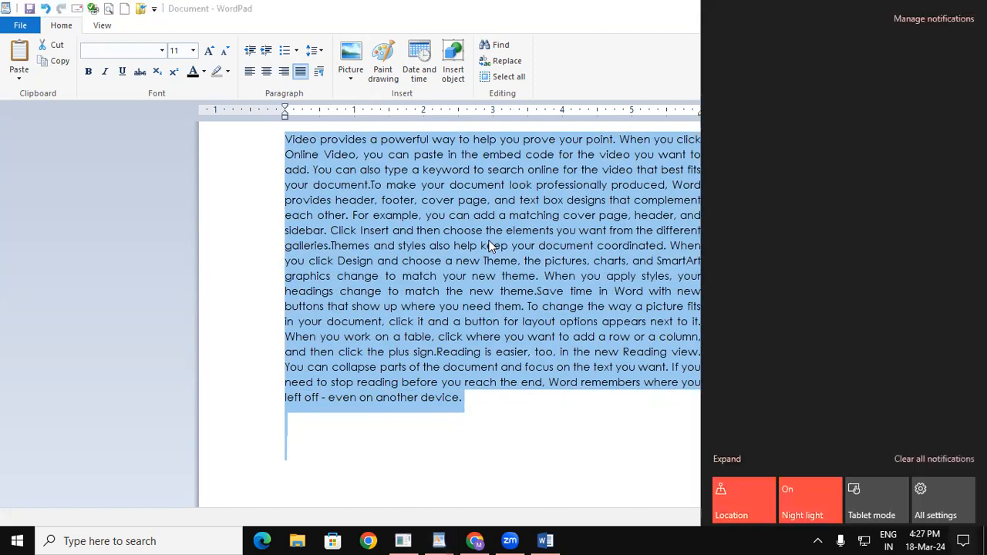
pyautogui.press('super+a')
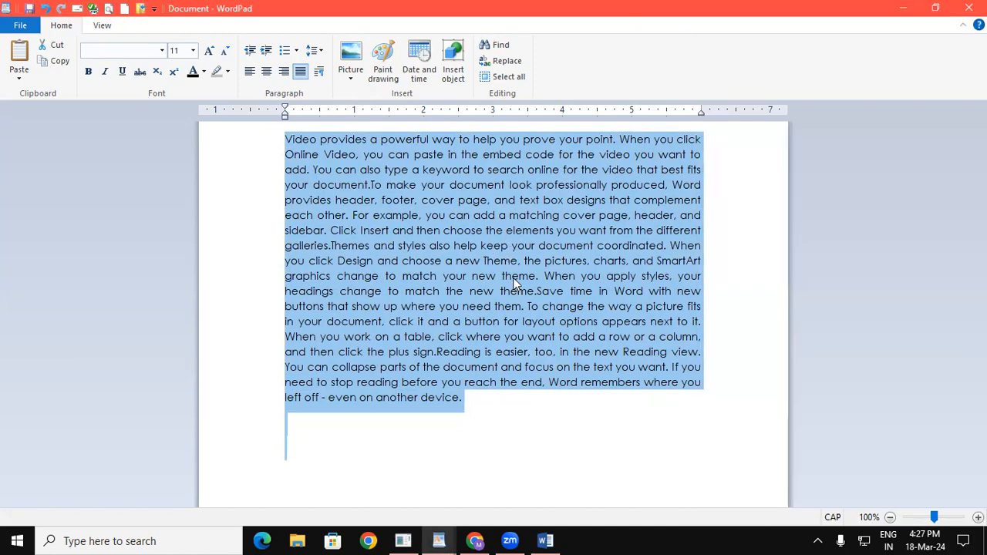
# Select the entire text and increase its indent by eight levels, to 4 inches on the ruler.
pyautogui.click(359, 215)
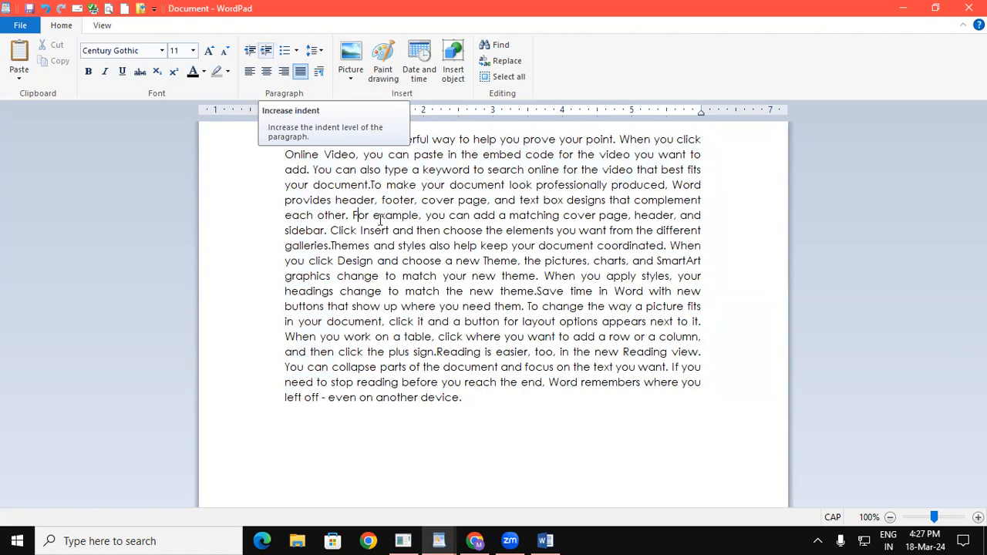
pyautogui.hotkey('ctrl', 'a')
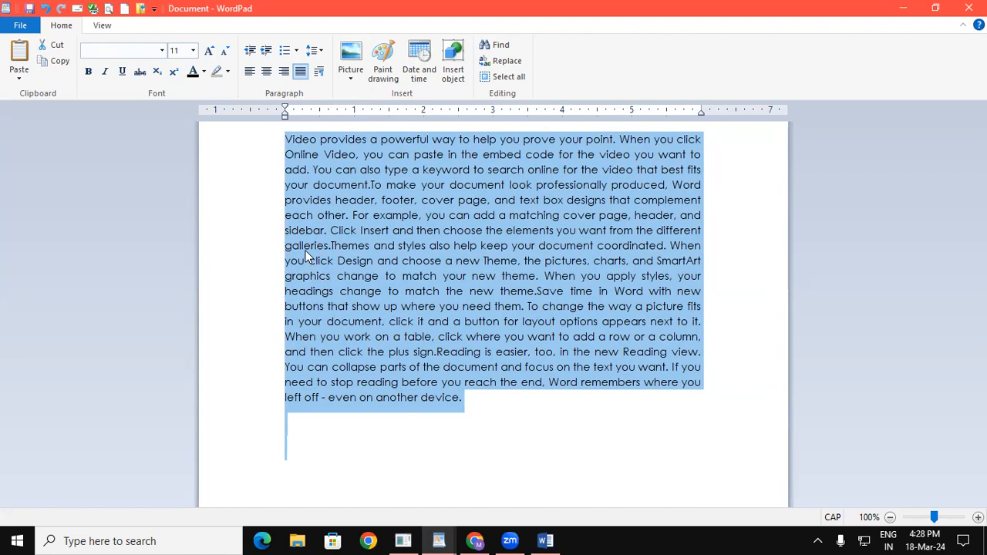
pyautogui.click(267, 51)
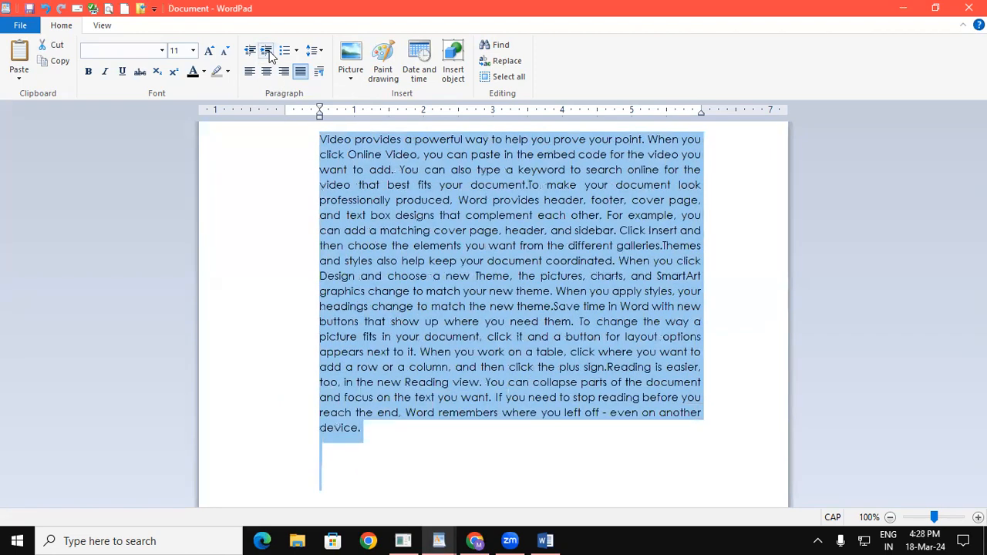
pyautogui.click(266, 51)
pyautogui.click(267, 51)
pyautogui.click(267, 51)
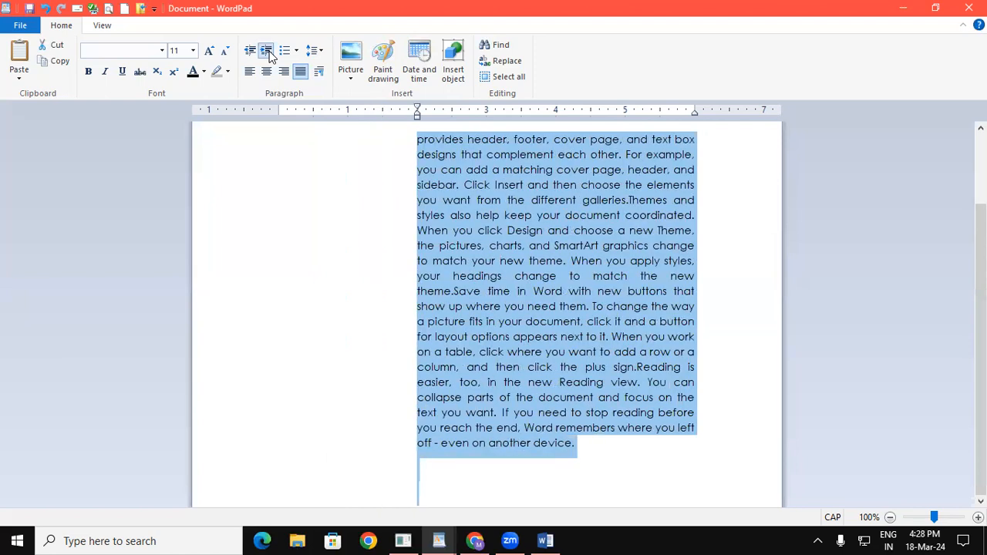
pyautogui.click(268, 52)
pyautogui.click(269, 51)
pyautogui.click(268, 52)
pyautogui.click(268, 52)
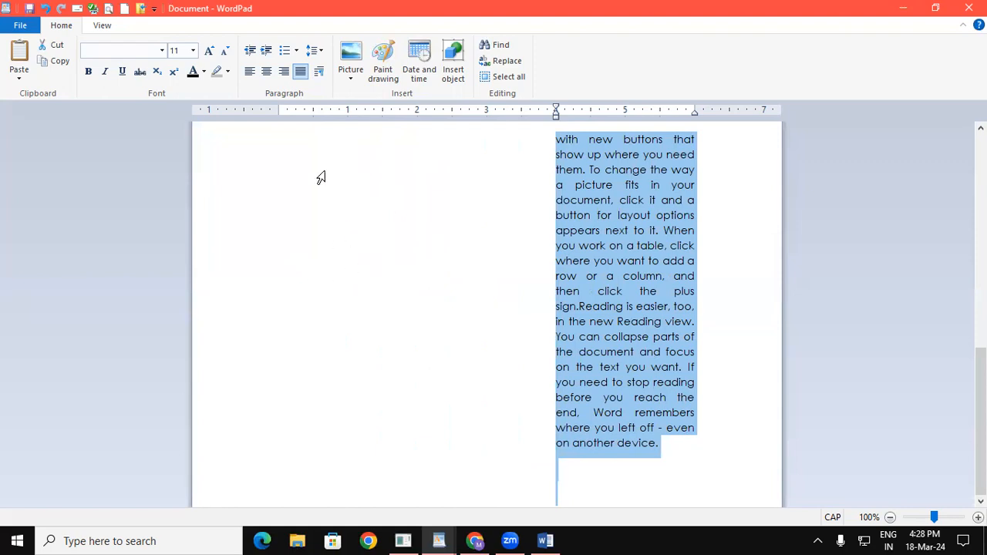
# Decrease the indent of the entire text by eight levels, back to the margin.
pyautogui.click(254, 55)
pyautogui.click(254, 56)
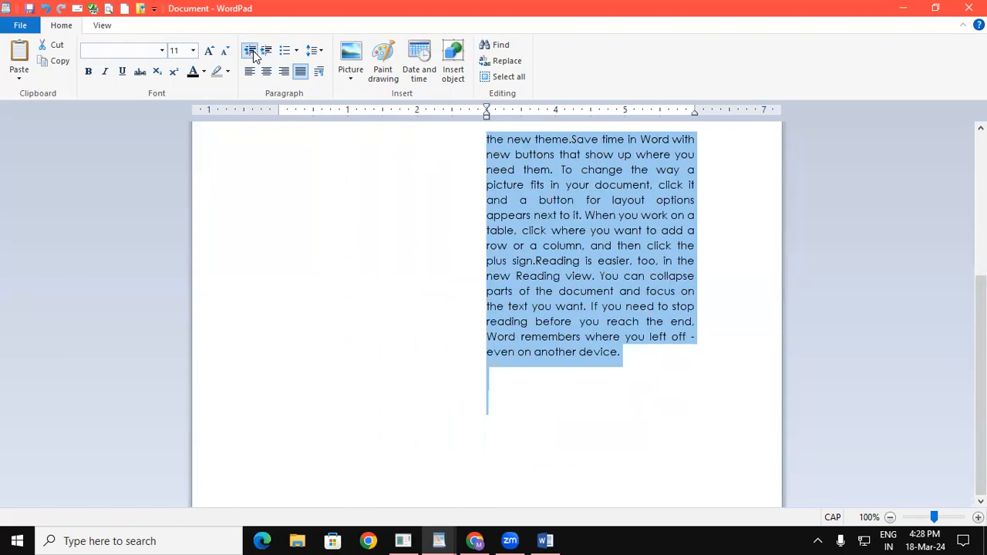
pyautogui.click(255, 55)
pyautogui.click(254, 55)
pyautogui.click(255, 56)
pyautogui.click(254, 55)
pyautogui.click(254, 56)
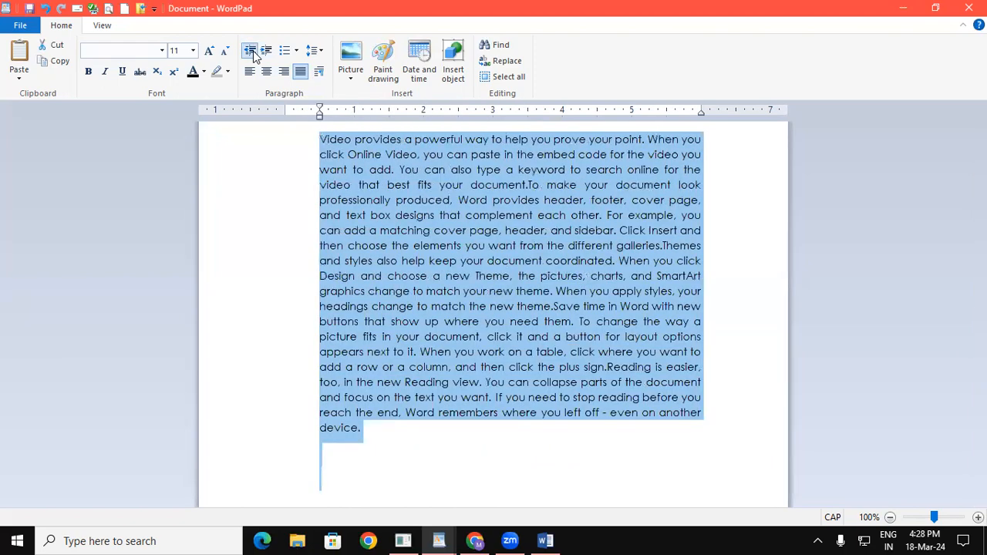
pyautogui.click(255, 55)
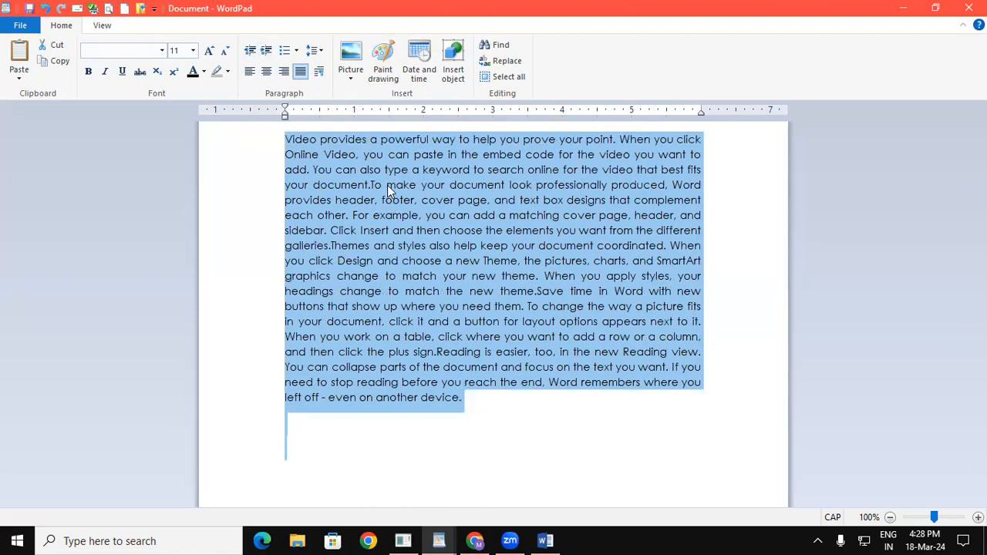
# Switch to Word, indent all the sample text by nine levels, and reset its paragraph formatting.
pyautogui.click(546, 540)
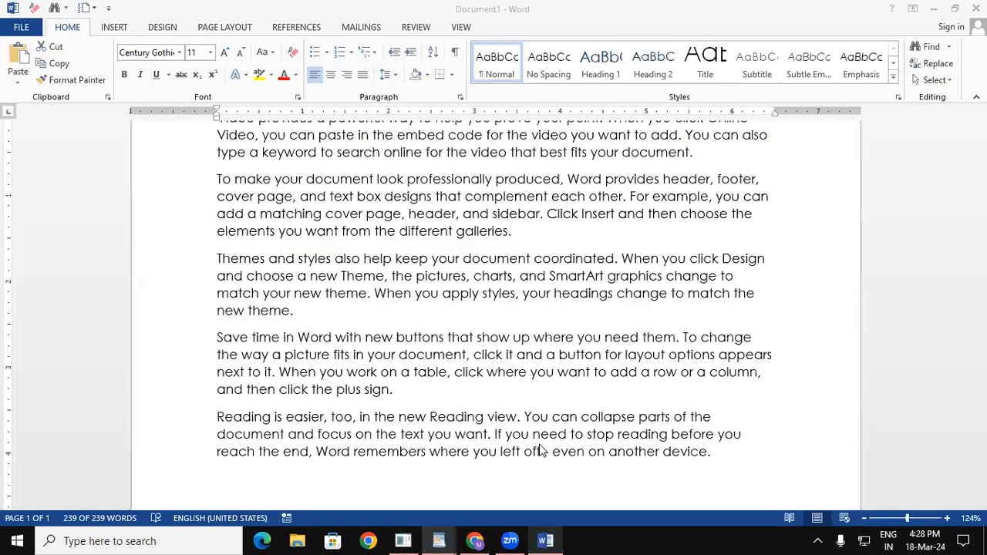
pyautogui.hotkey('ctrl', 'a')
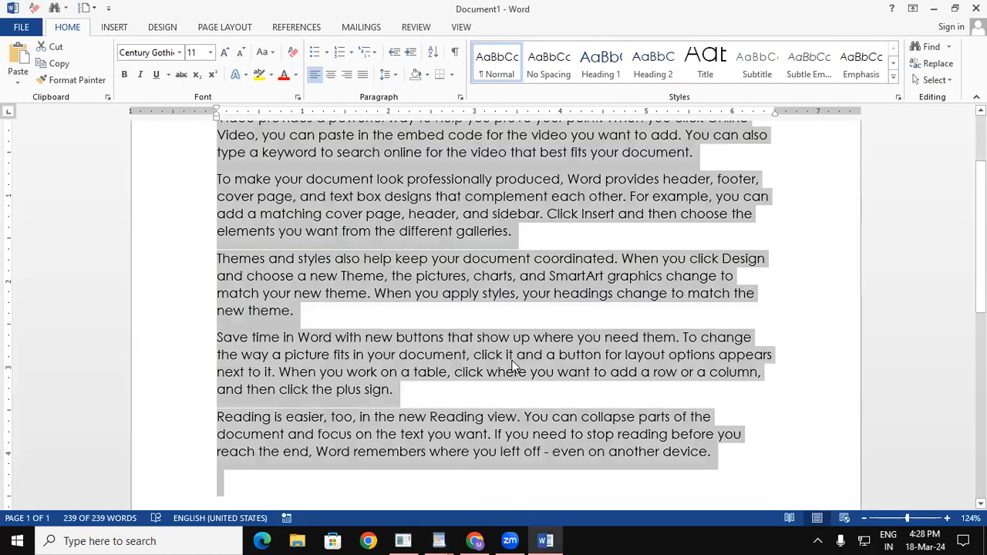
pyautogui.hotkey('ctrl', 'm')
pyautogui.hotkey('ctrl', 'm')
pyautogui.hotkey('ctrl', 'm')
pyautogui.hotkey('ctrl', 'm')
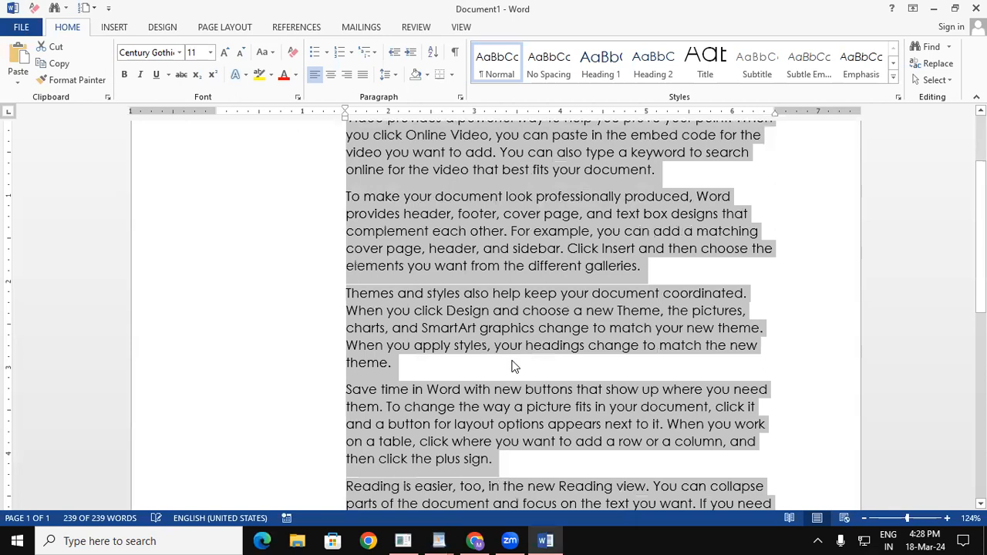
pyautogui.hotkey('ctrl', 'm')
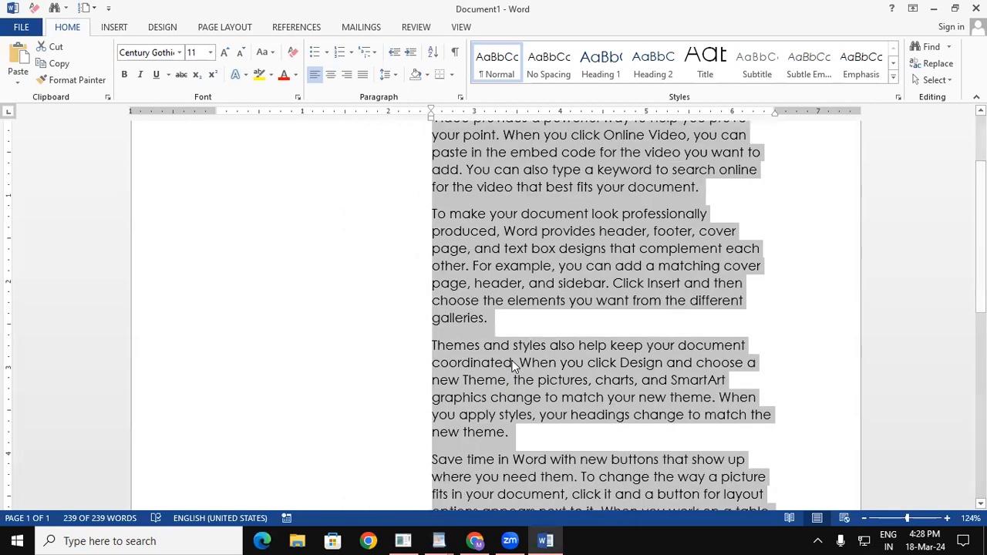
pyautogui.hotkey('ctrl', 'm')
pyautogui.hotkey('ctrl', 'm')
pyautogui.hotkey('ctrl', 'm')
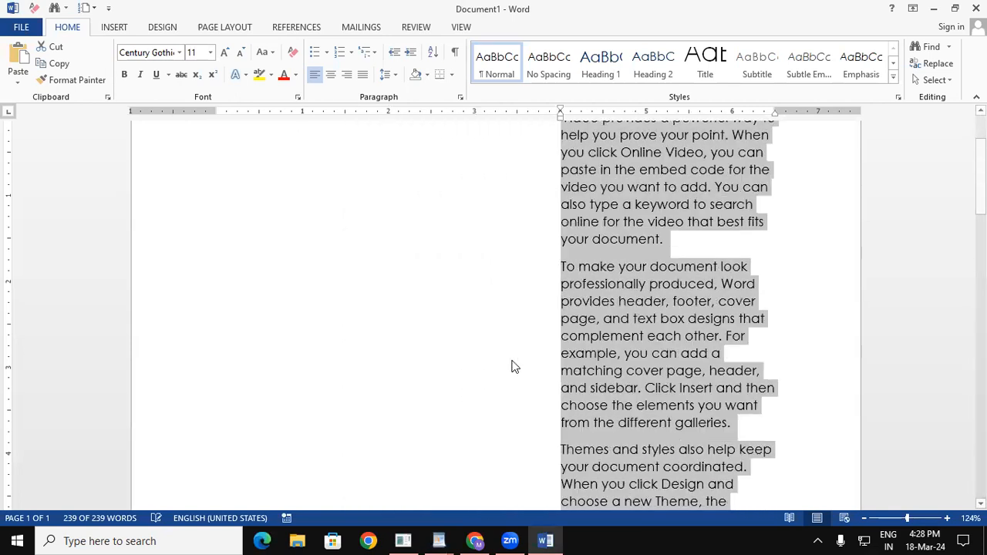
pyautogui.hotkey('ctrl', 'm')
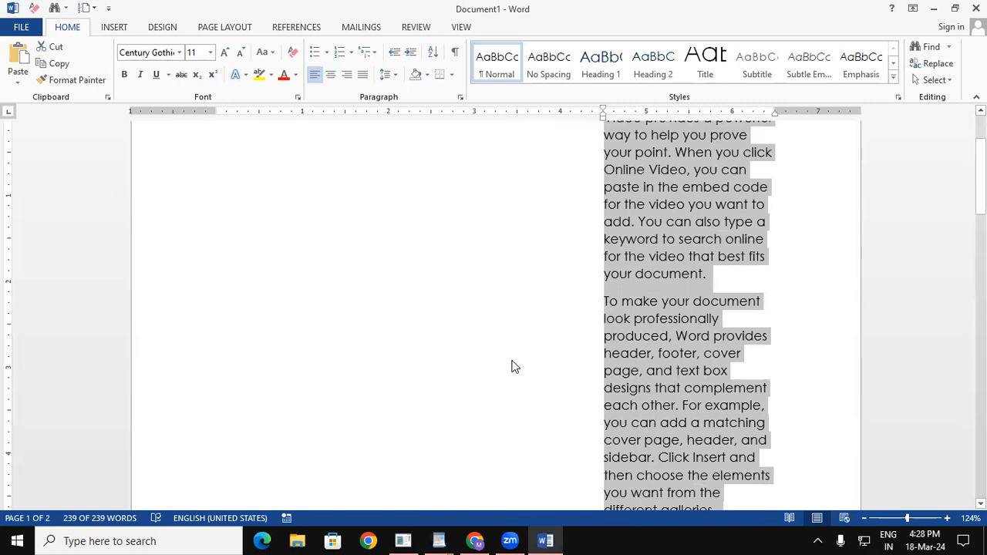
pyautogui.hotkey('ctrl', 'q')
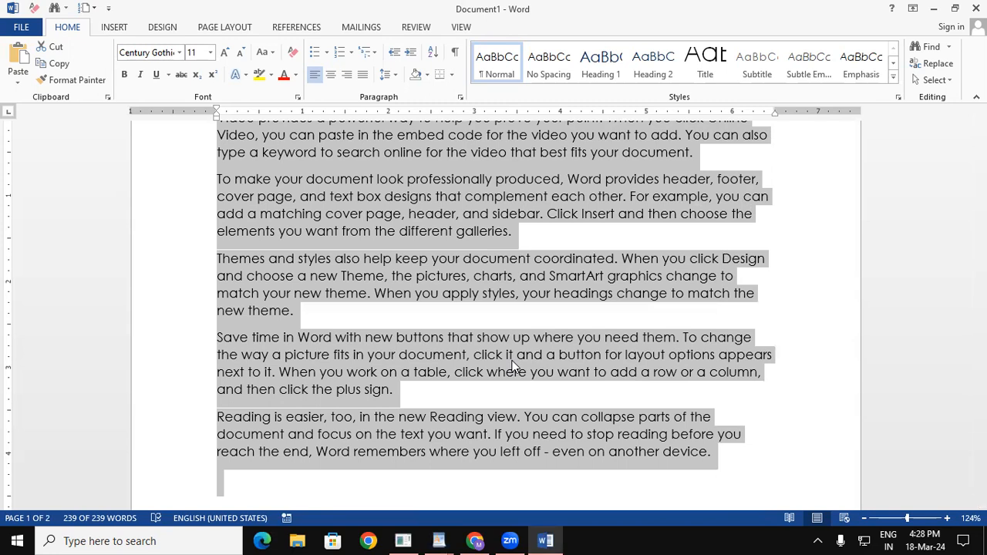
# Indent all the Word sample text by six levels and clear the indent again.
pyautogui.hotkey('ctrl', 'm')
pyautogui.hotkey('ctrl', 'm')
pyautogui.hotkey('ctrl', 'm')
pyautogui.hotkey('ctrl', 'm')
pyautogui.hotkey('ctrl', 'm')
pyautogui.hotkey('ctrl', 'm')
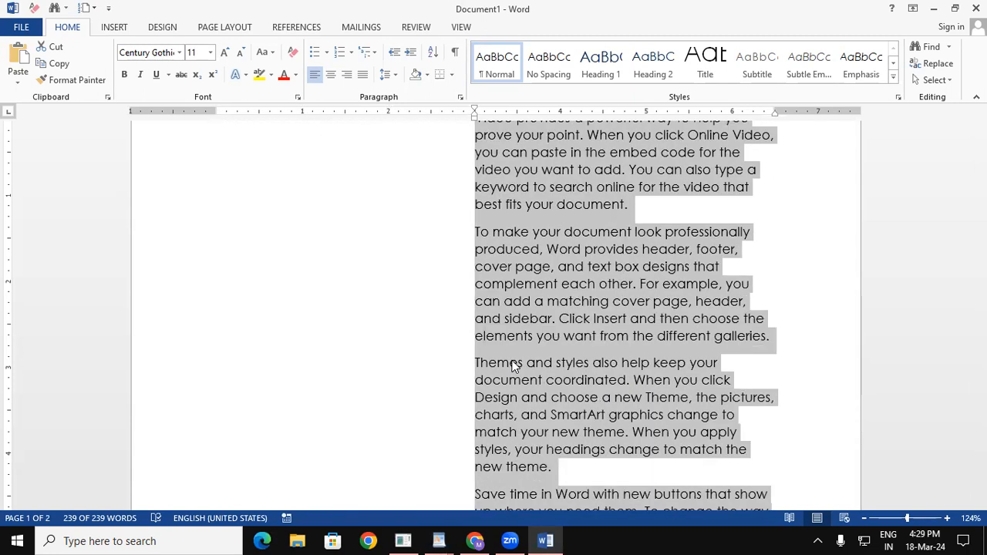
pyautogui.hotkey('ctrl', 'q')
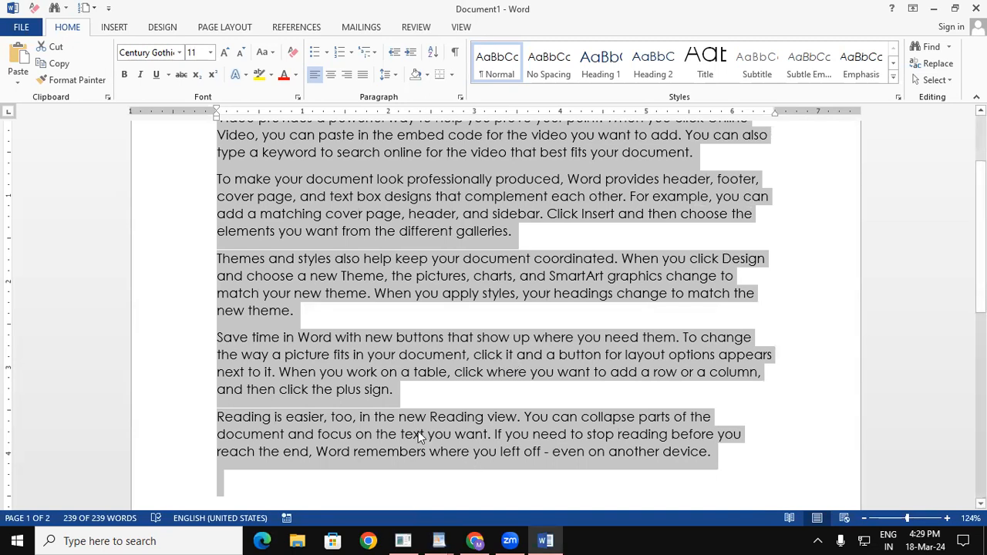
# Indent all the Word sample text by five levels, to 2.5 inches on the ruler.
pyautogui.scroll(-1, 320, 161)
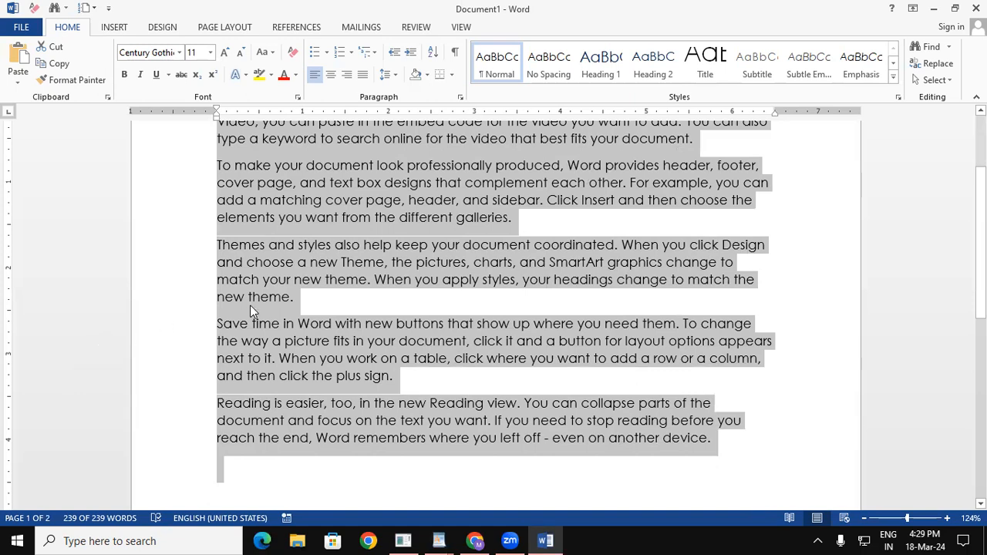
pyautogui.hotkey('ctrl', 'm')
pyautogui.hotkey('ctrl', 'm')
pyautogui.hotkey('ctrl', 'm')
pyautogui.hotkey('ctrl', 'm')
pyautogui.hotkey('ctrl', 'm')
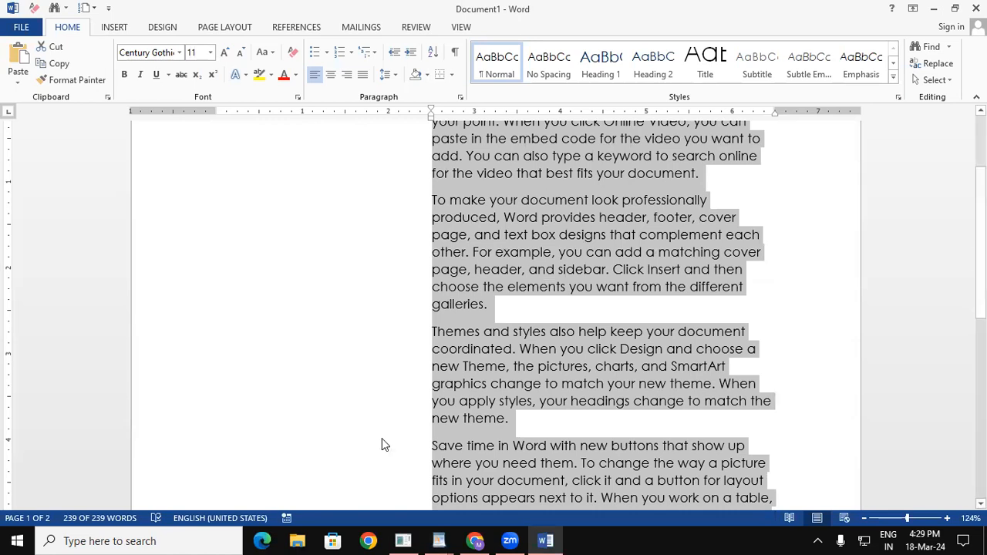
# Switch to WordPad, justify the entire text, and try to increase its indent as in Word.
pyautogui.click(439, 541)
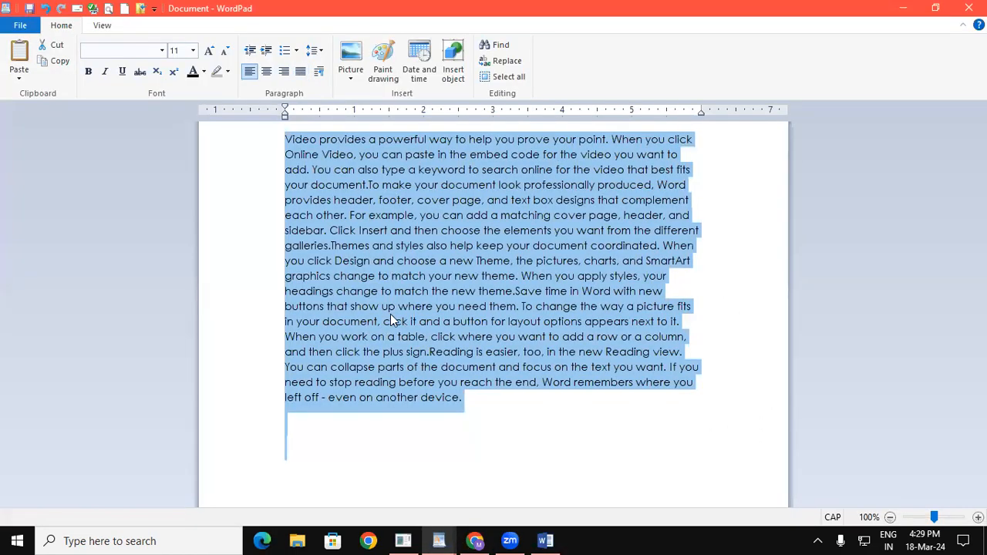
pyautogui.hotkey('ctrl', 'j')
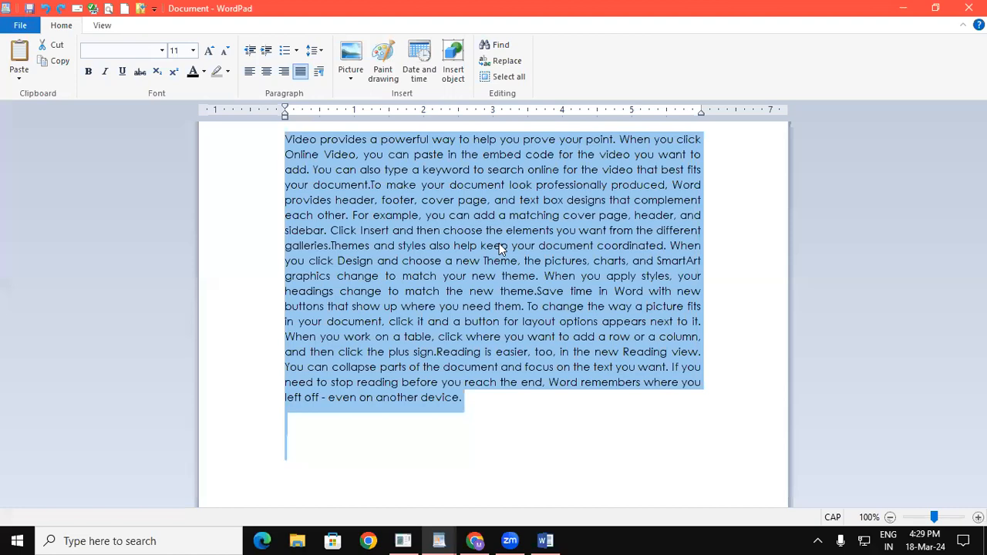
pyautogui.hotkey('ctrl', 'm')
pyautogui.hotkey('ctrl', 'm')
pyautogui.hotkey('ctrl', 'm')
pyautogui.hotkey('ctrl', 'm')
pyautogui.hotkey('ctrl', 'm')
pyautogui.hotkey('ctrl', 'm')
# Undo the alignment, indent and merging changes back to five separate left-aligned paragraphs.
pyautogui.hotkey('ctrl', 'z')
pyautogui.hotkey('ctrl', 'z')
pyautogui.hotkey('ctrl', 'z')
pyautogui.hotkey('ctrl', 'z')
pyautogui.hotkey('ctrl', 'z')
pyautogui.hotkey('ctrl', 'z')
pyautogui.hotkey('ctrl', 'z')
pyautogui.hotkey('ctrl', 'z')
pyautogui.hotkey('ctrl', 'z')
pyautogui.hotkey('ctrl', 'z')
pyautogui.hotkey('ctrl', 'z')
pyautogui.hotkey('ctrl', 'z')
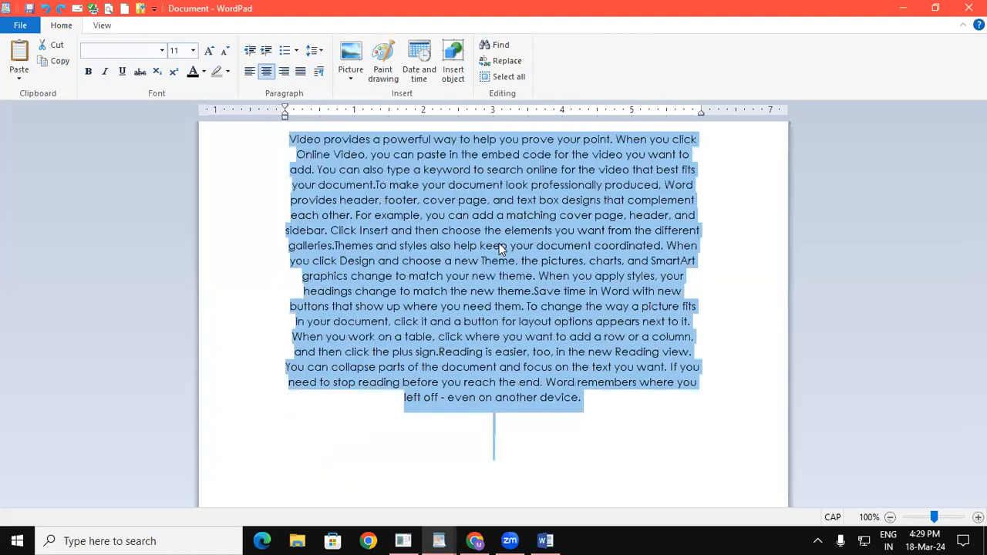
pyautogui.hotkey('ctrl', 'z')
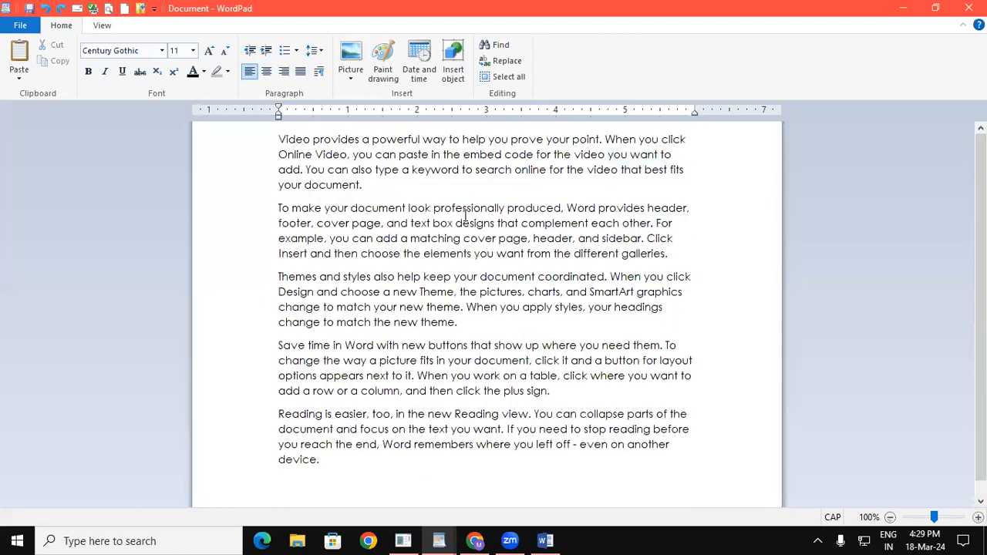
# Select the entire text and preview the bulleted list style on it without applying it.
pyautogui.moveTo(983, 182); pyautogui.dragTo(983, 164)
pyautogui.hotkey('ctrl', 'a')
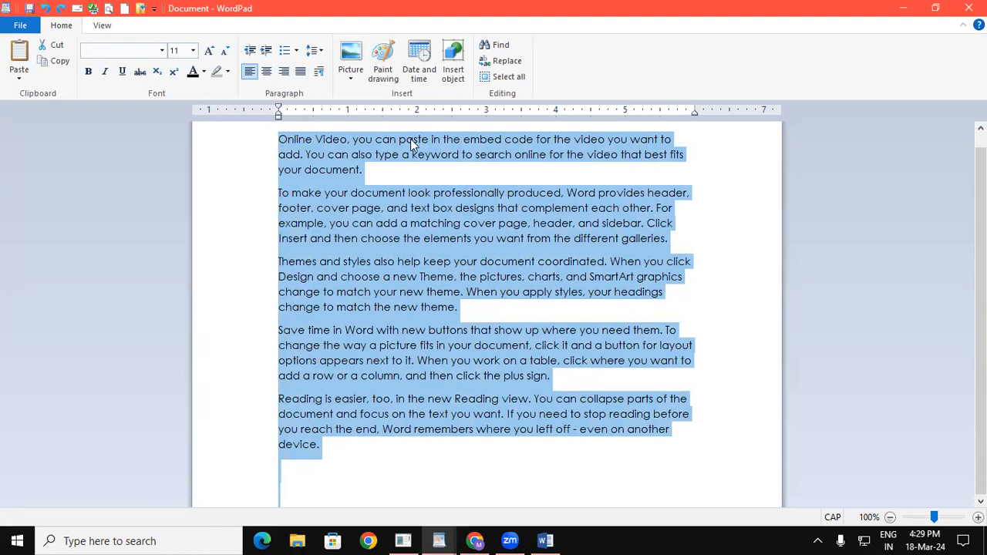
pyautogui.click(300, 51)
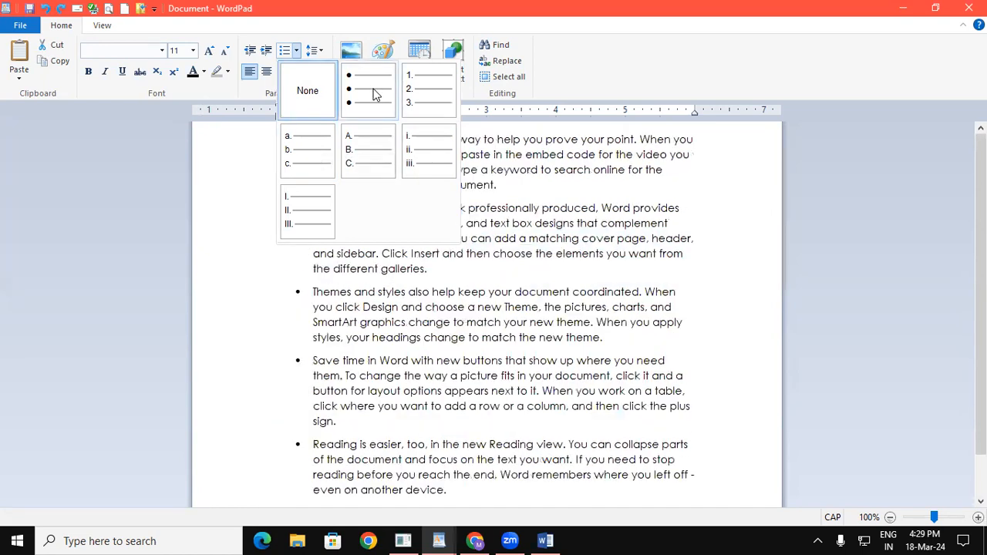
pyautogui.click(494, 299)
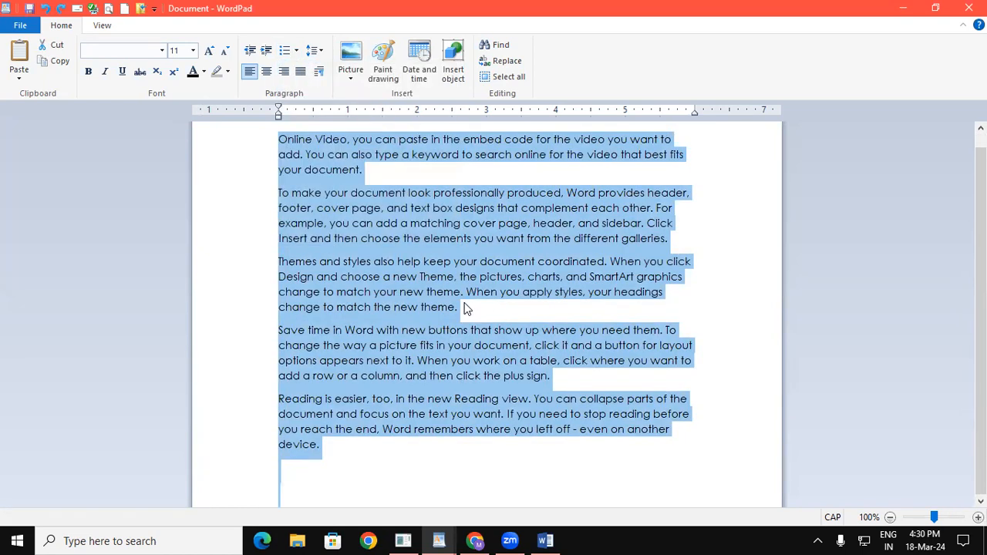
# Paste the copied sample text repeatedly to build a long document, and return to its beginning.
pyautogui.hotkey('ctrl', 'v')
pyautogui.hotkey('ctrl', 'v')
pyautogui.hotkey('ctrl', 'v')
pyautogui.hotkey('ctrl', 'v')
pyautogui.hotkey('ctrl', 'v')
pyautogui.hotkey('ctrl', 'v')
pyautogui.hotkey('ctrl', 'v')
pyautogui.hotkey('ctrl', 'v')
pyautogui.hotkey('ctrl', 'v')
pyautogui.hotkey('ctrl', 'v')
pyautogui.hotkey('ctrl', 'v')
pyautogui.hotkey('ctrl', 'v')
pyautogui.hotkey('ctrl', 'v')
pyautogui.hotkey('ctrl', 'v')
pyautogui.hotkey('ctrl', 'v')
pyautogui.hotkey('ctrl', 'v')
pyautogui.hotkey('ctrl', 'v')
pyautogui.hotkey('ctrl', 'v')
pyautogui.hotkey('ctrl', 'v')
pyautogui.hotkey('ctrl', 'v')
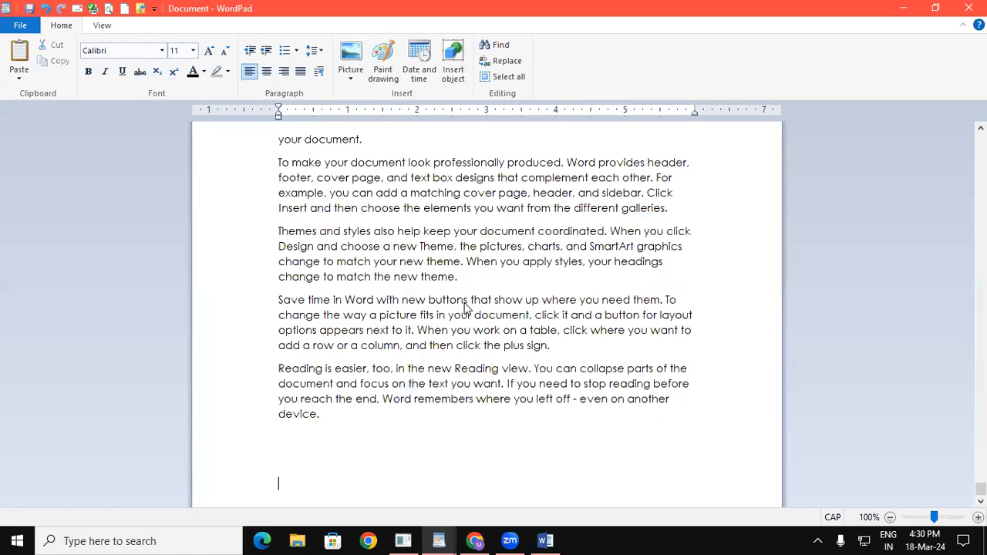
pyautogui.click(407, 399)
pyautogui.moveTo(982, 490); pyautogui.dragTo(981, 139)
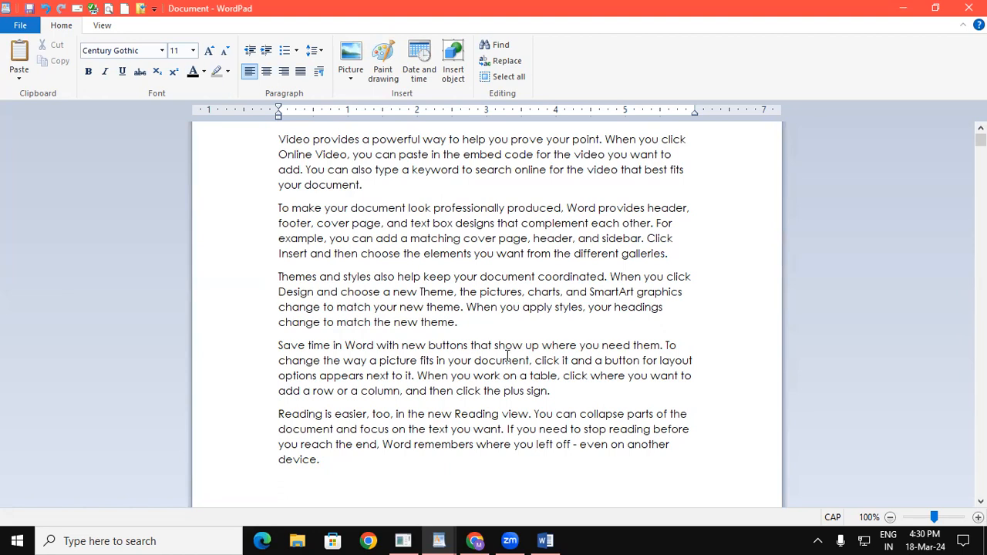
# Number all paragraphs with the 1, 2, 3 list style and check the last and first items.
pyautogui.hotkey('ctrl', 'a')
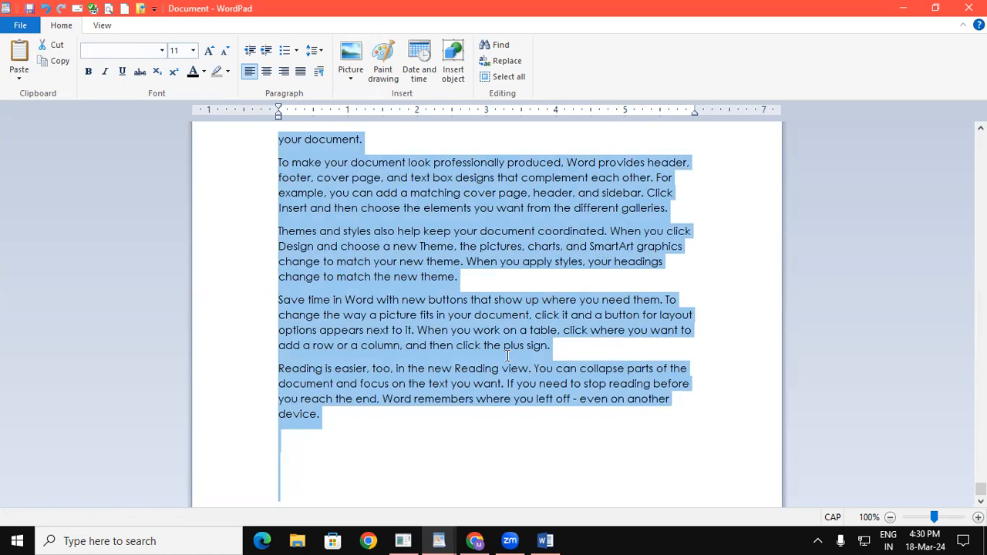
pyautogui.click(301, 50)
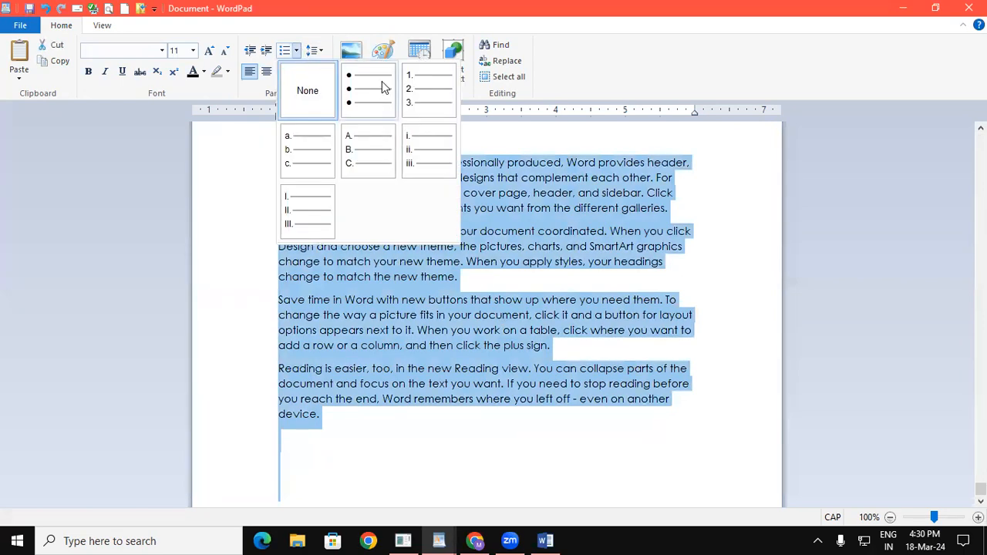
pyautogui.click(429, 89)
pyautogui.click(443, 447)
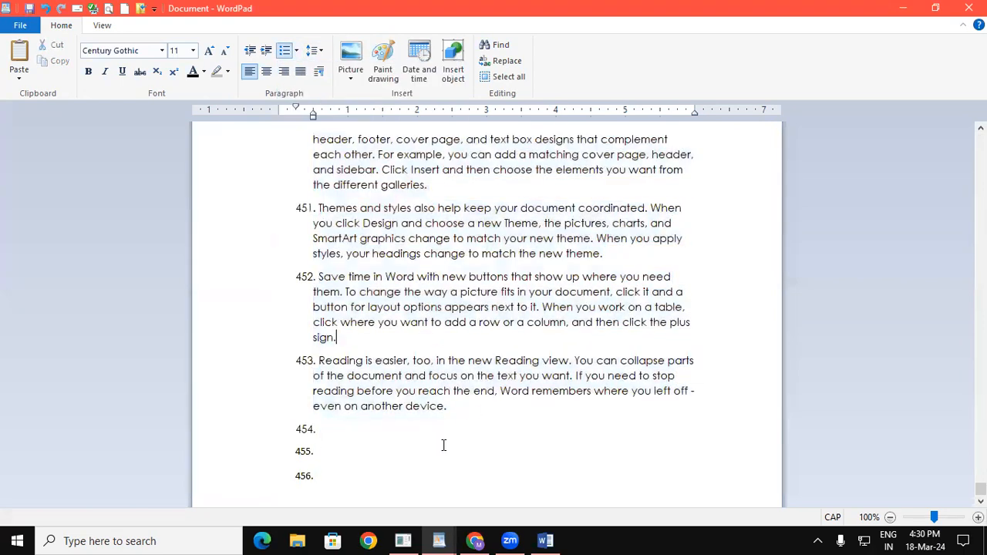
pyautogui.moveTo(322, 364); pyautogui.dragTo(586, 414)
pyautogui.click(586, 412)
pyautogui.hotkey('ctrl', 'Home')
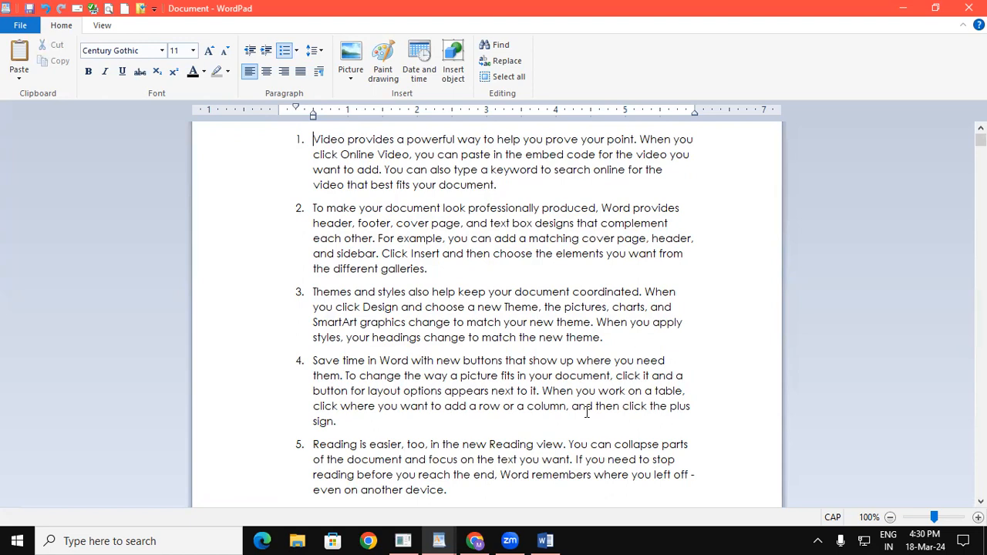
pyautogui.hotkey('ctrl', 'End')
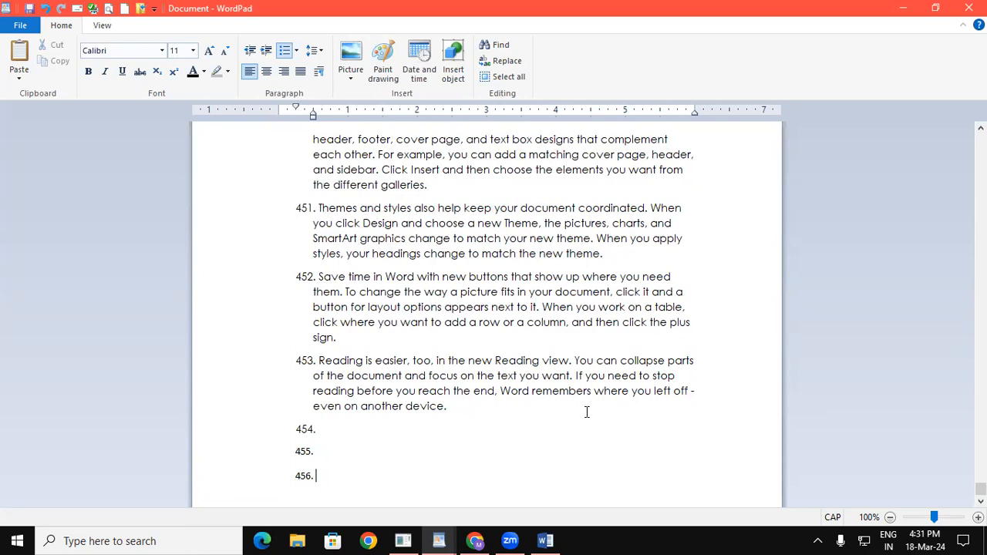
pyautogui.hotkey('ctrl', 'Home')
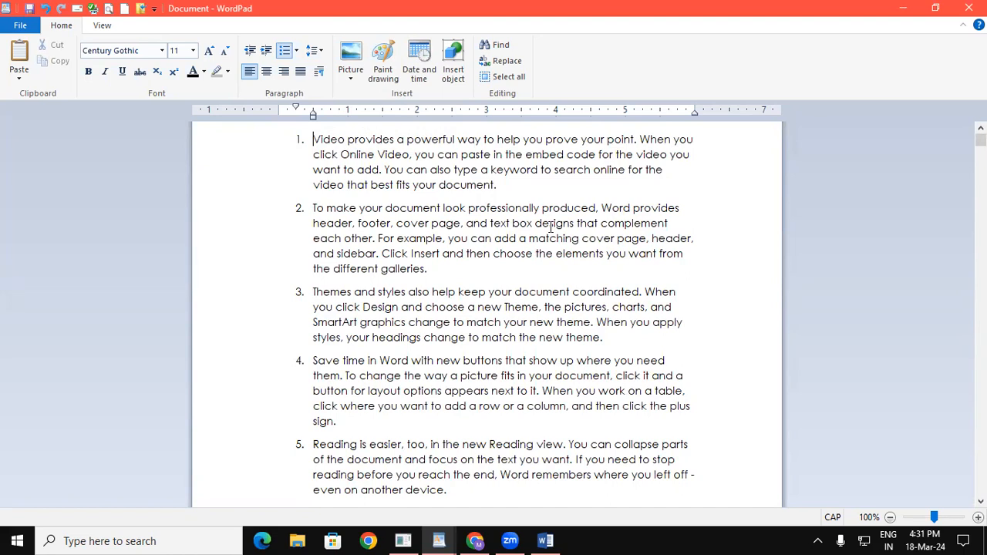
# Remove the numbering from the entire document and return to its beginning.
pyautogui.hotkey('ctrl', 'a')
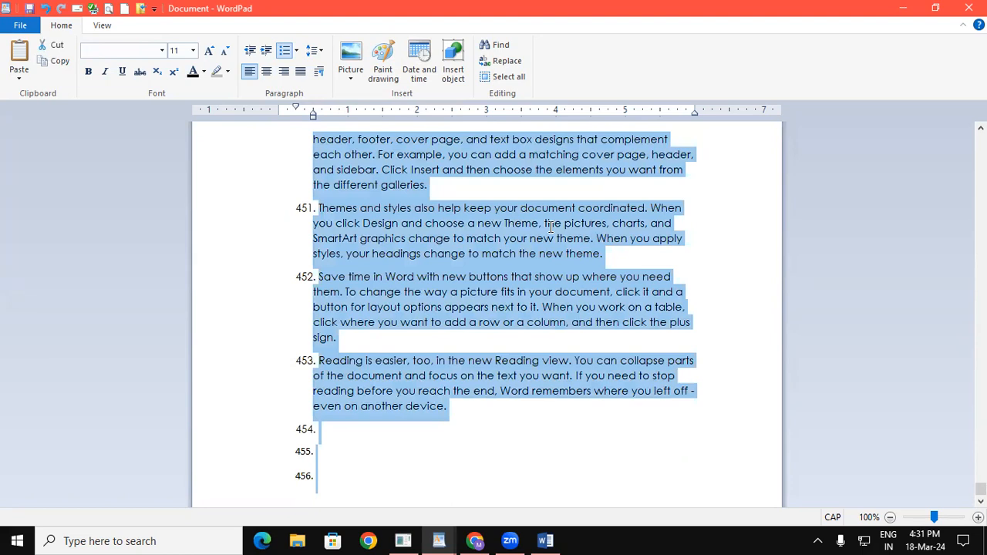
pyautogui.click(297, 51)
pyautogui.click(305, 86)
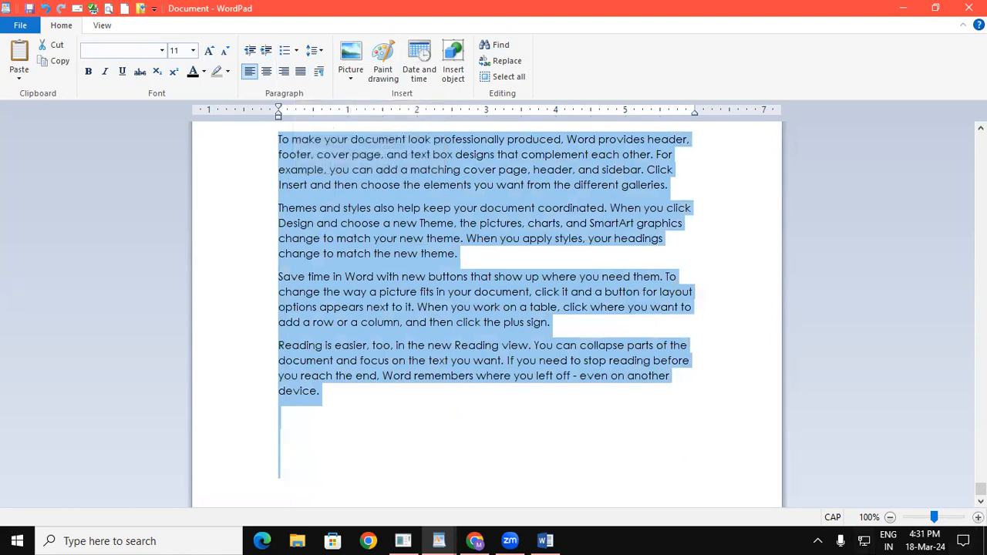
pyautogui.moveTo(981, 489); pyautogui.dragTo(981, 140)
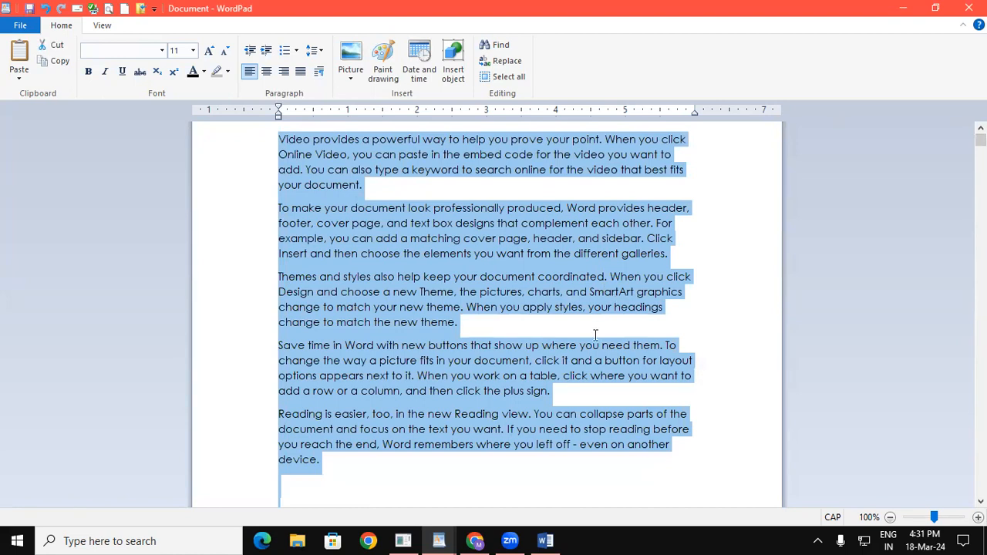
# Set the line spacing of the whole selected text to 2 and check it from the end to the beginning.
pyautogui.click(315, 51)
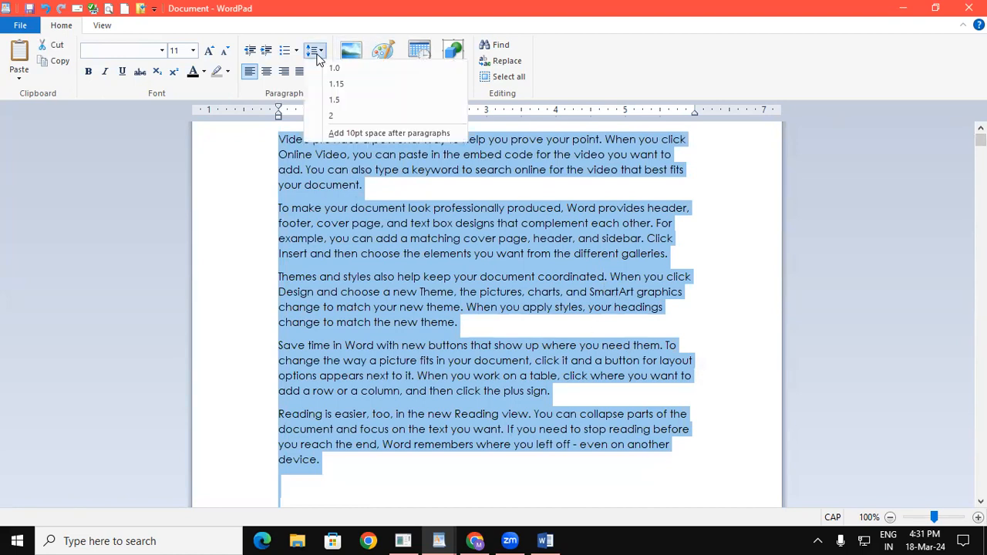
pyautogui.click(336, 117)
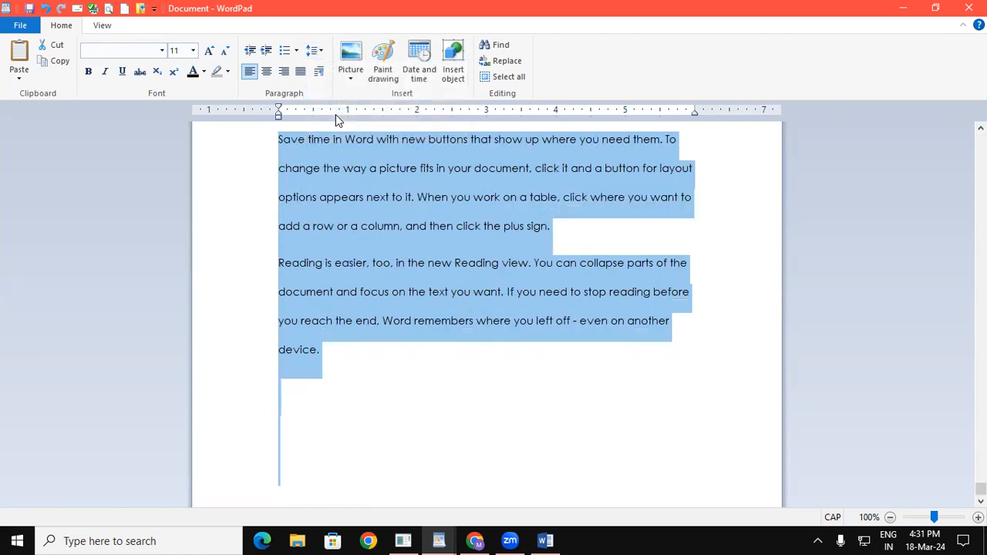
pyautogui.scroll(5, 487, 319)
pyautogui.scroll(-5, 487, 319)
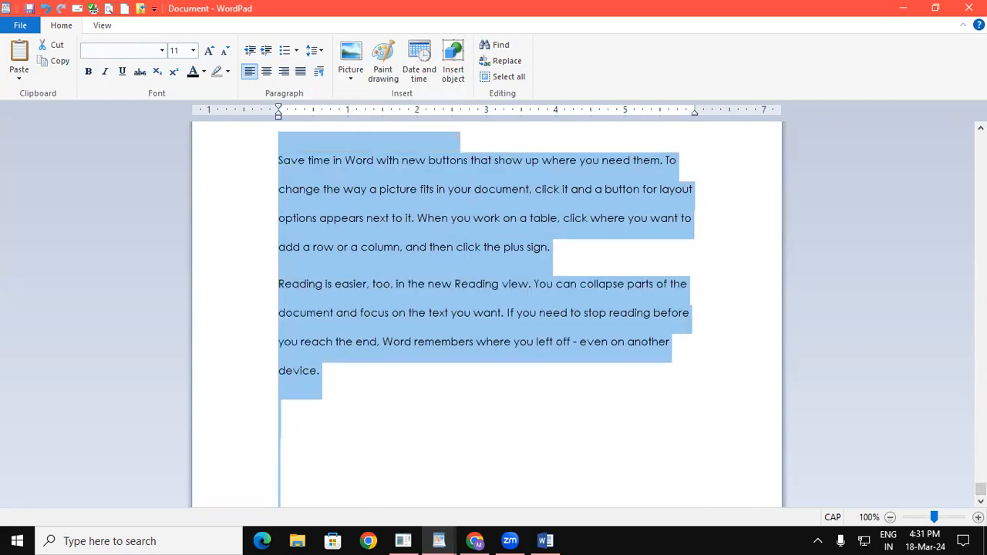
pyautogui.moveTo(982, 490); pyautogui.dragTo(981, 229)
pyautogui.scroll(3, 506, 163)
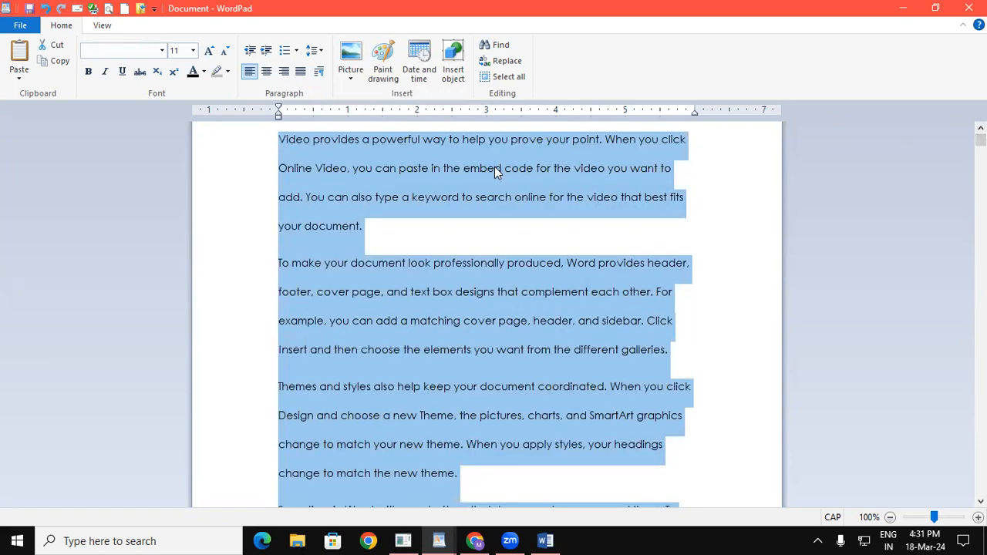
# Compare line spacings of 1.0, 1.15, 1.5 and 2 on the whole text, finishing with 1.0.
pyautogui.click(319, 51)
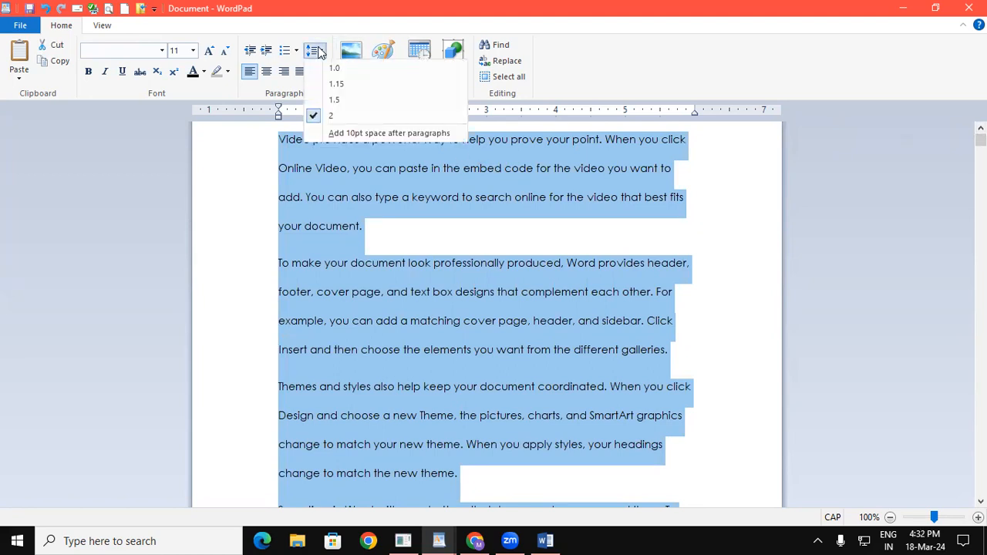
pyautogui.click(332, 69)
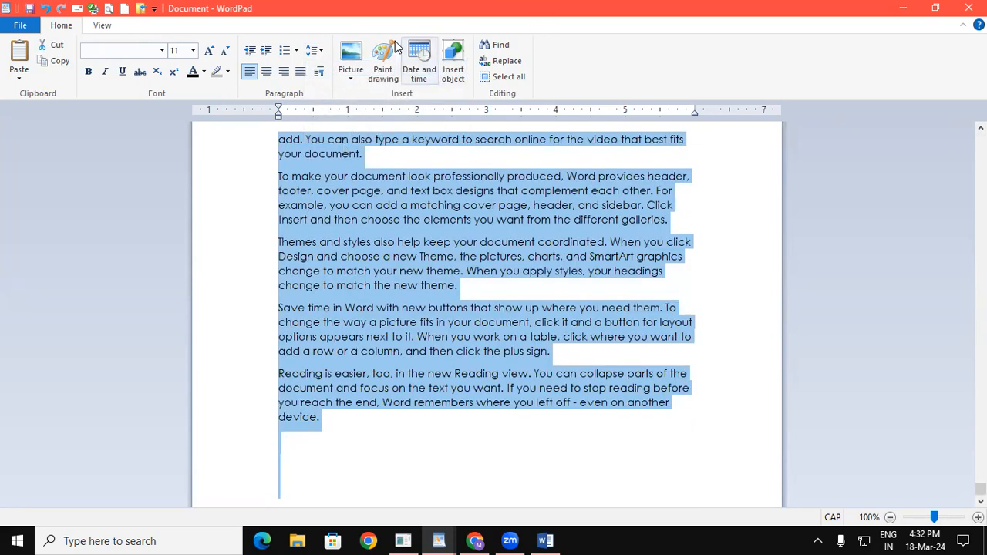
pyautogui.click(315, 53)
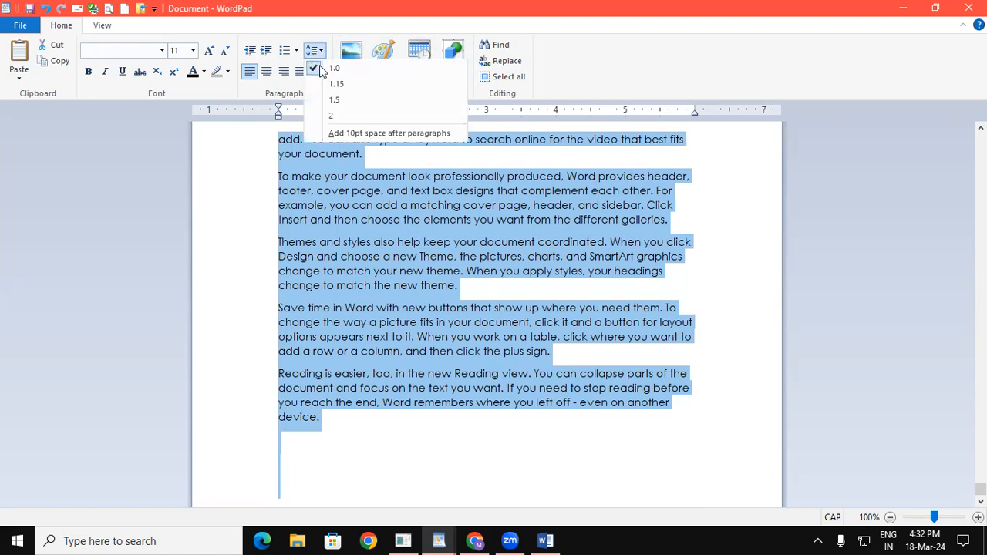
pyautogui.click(359, 84)
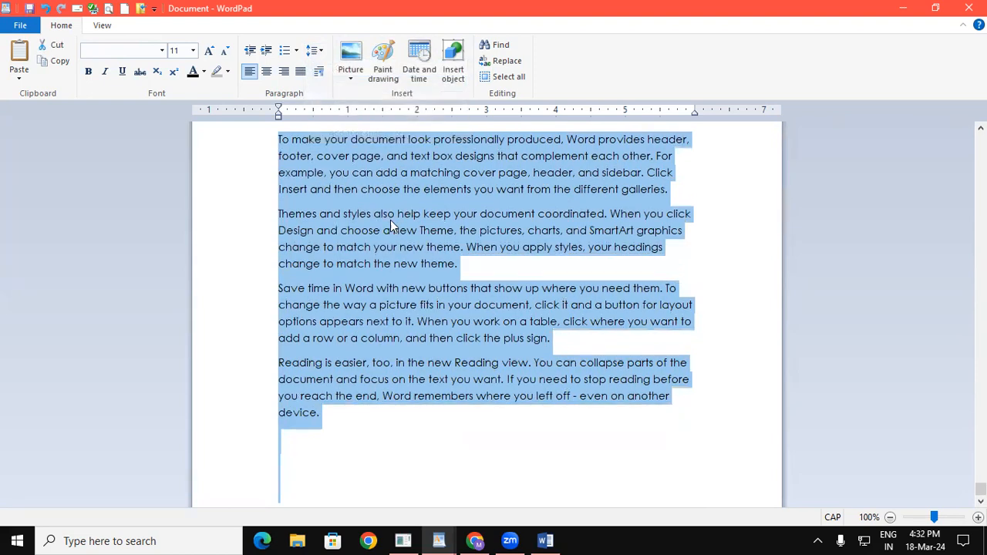
pyautogui.click(315, 51)
pyautogui.click(347, 103)
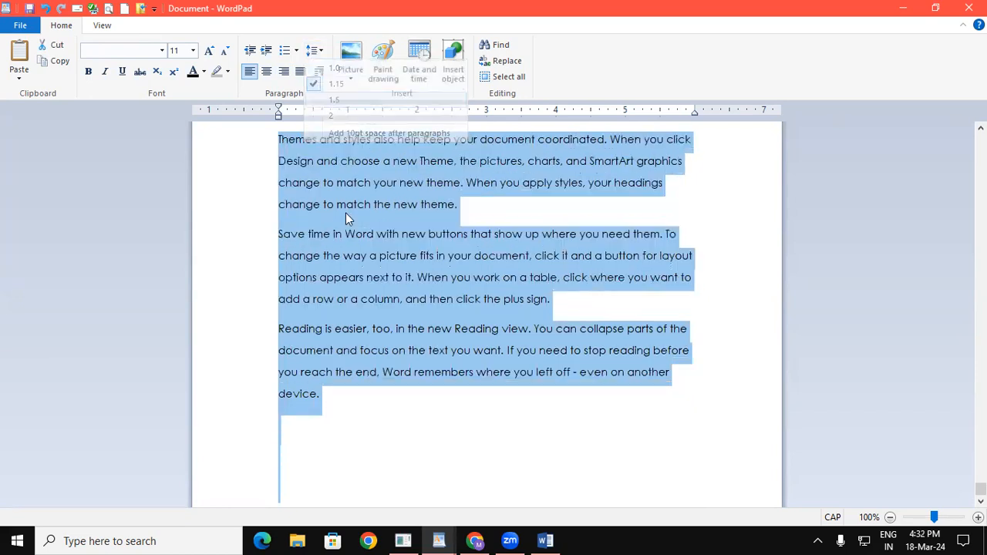
pyautogui.click(322, 52)
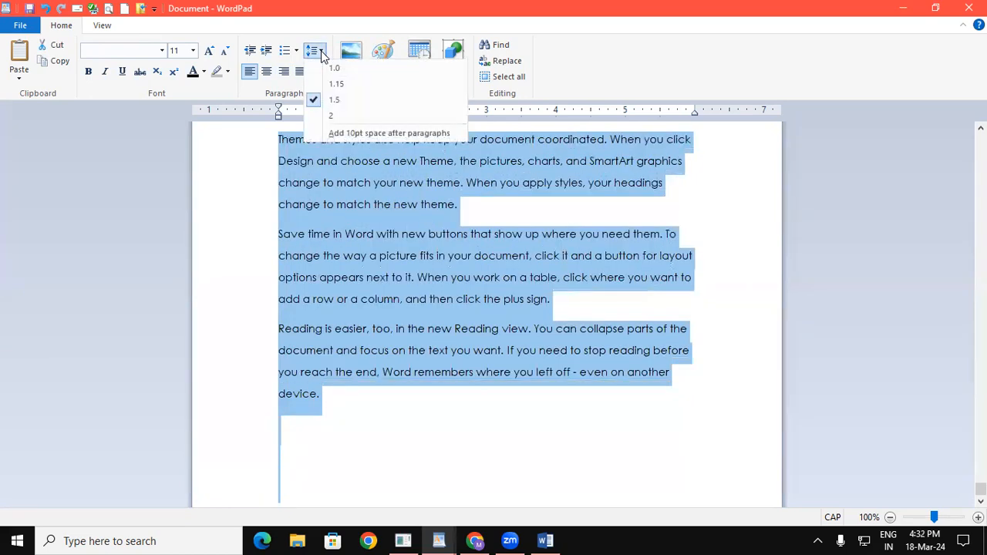
pyautogui.click(337, 116)
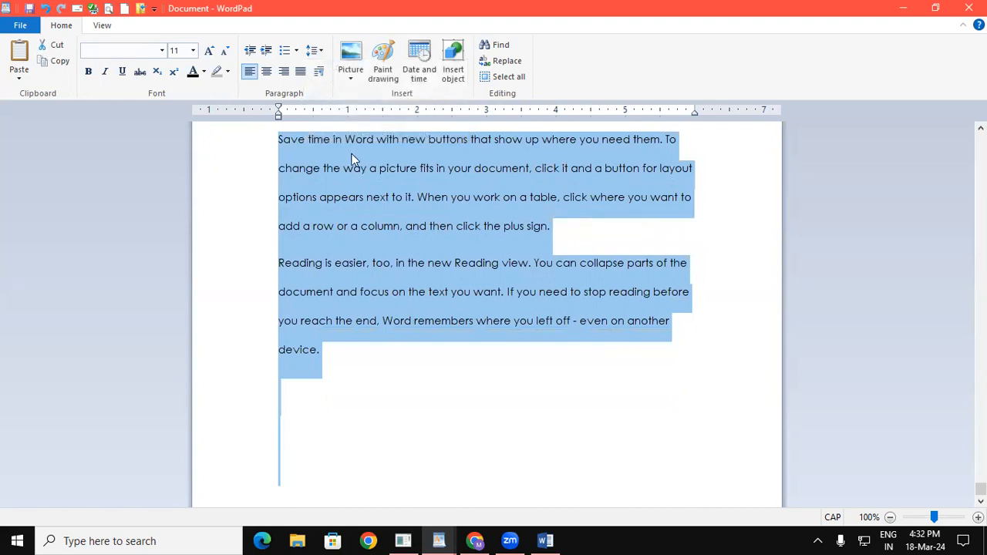
pyautogui.click(316, 50)
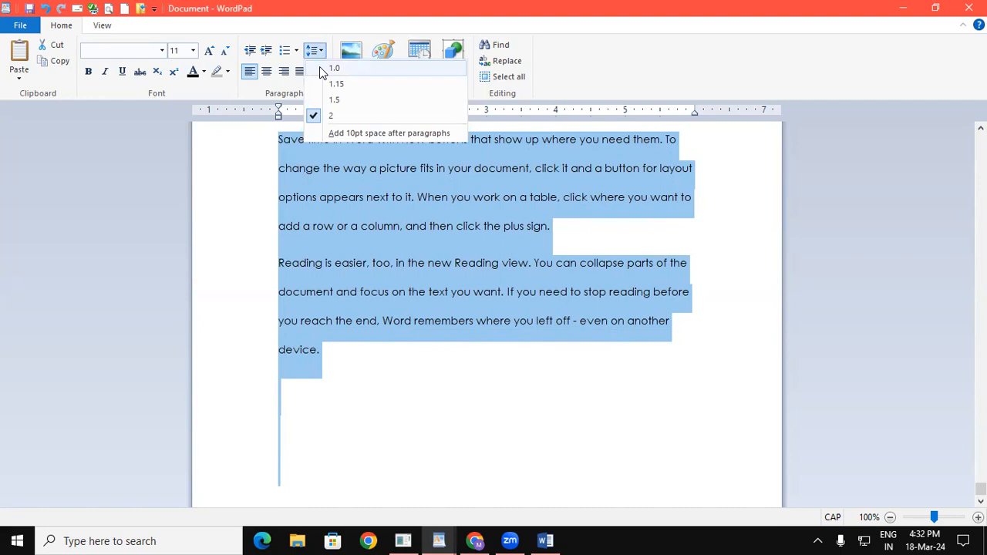
pyautogui.click(320, 68)
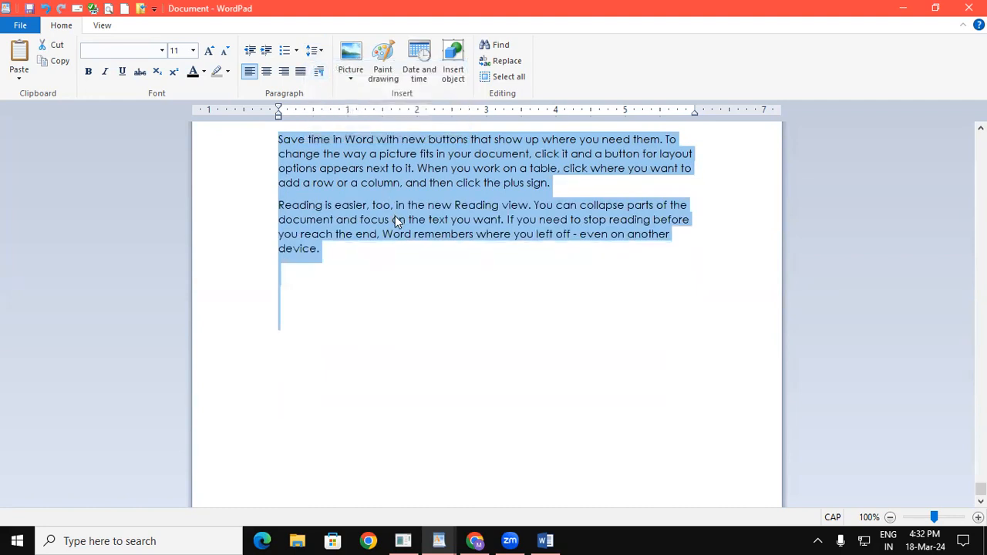
# Use the Paragraph settings to give the whole text 2.00 line spacing and Center alignment, and review the formatted paragraphs.
pyautogui.click(320, 75)
pyautogui.click(320, 75)
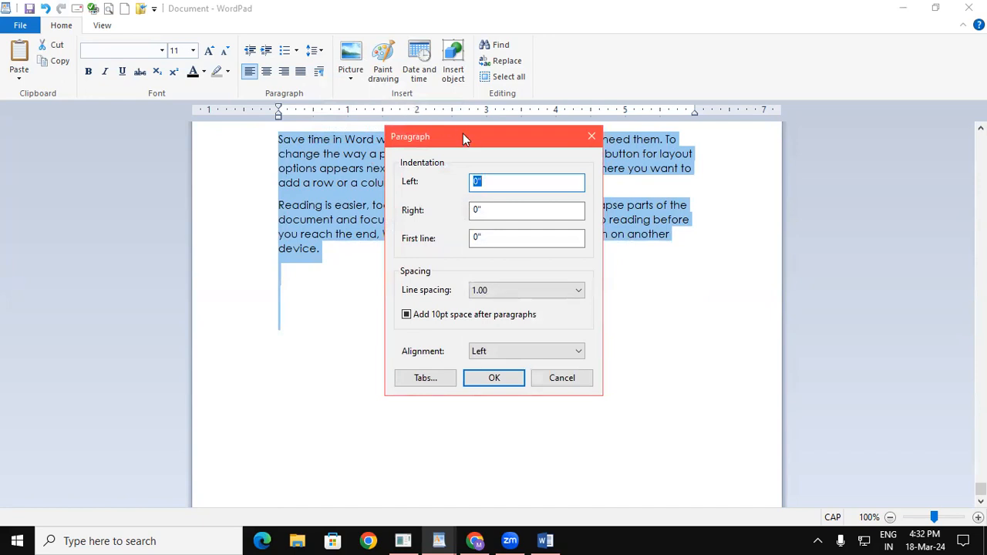
pyautogui.moveTo(464, 135); pyautogui.dragTo(243, 113)
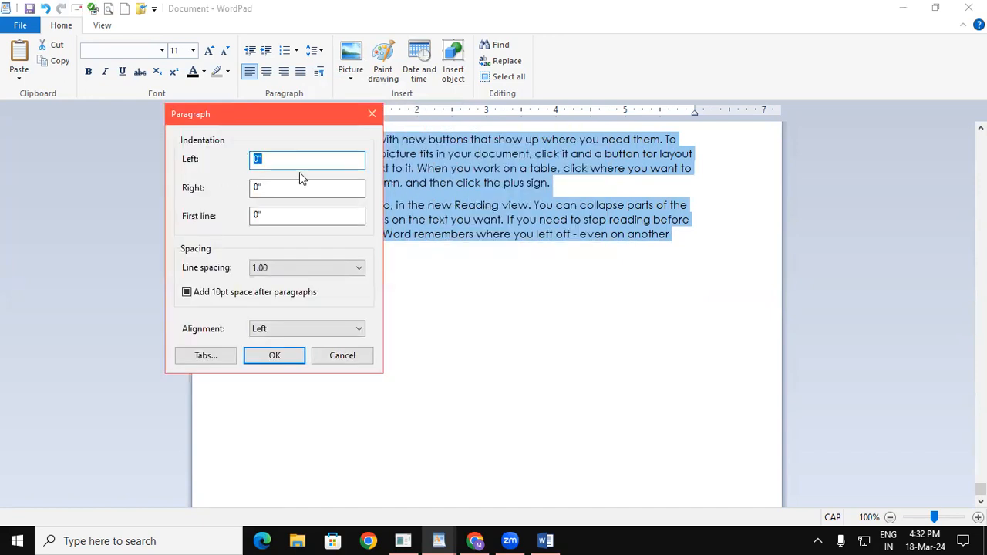
pyautogui.click(292, 266)
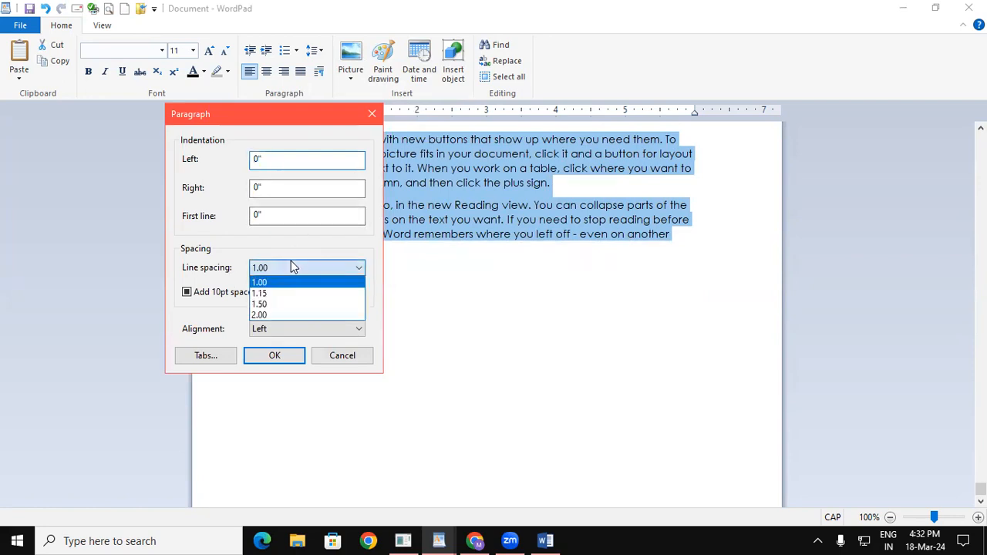
pyautogui.click(288, 313)
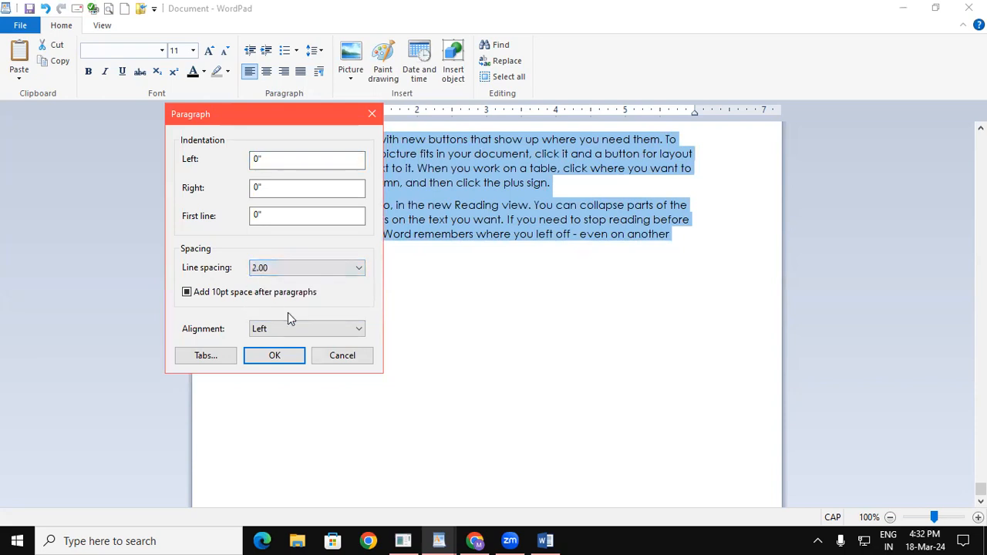
pyautogui.click(327, 336)
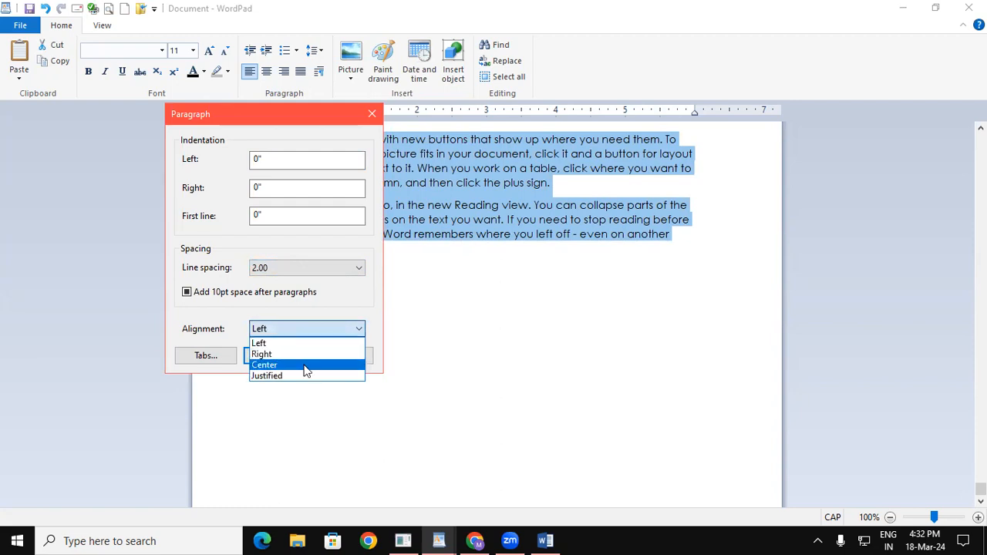
pyautogui.click(304, 366)
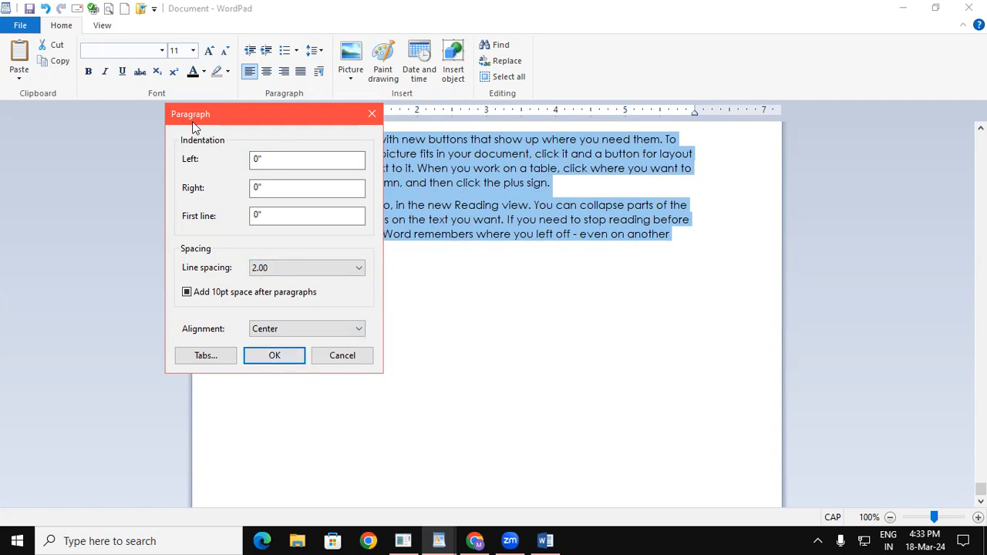
pyautogui.moveTo(192, 123); pyautogui.dragTo(181, 197)
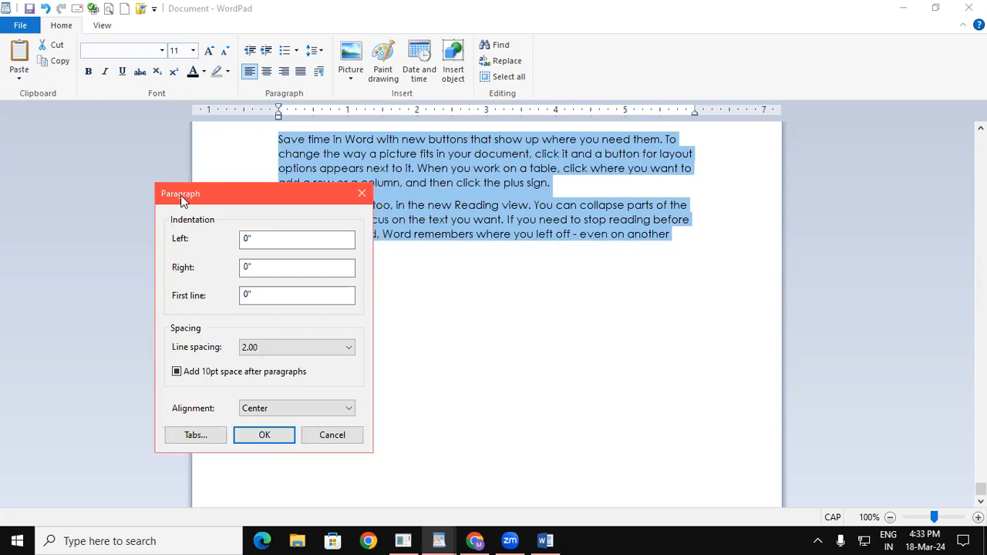
pyautogui.click(262, 435)
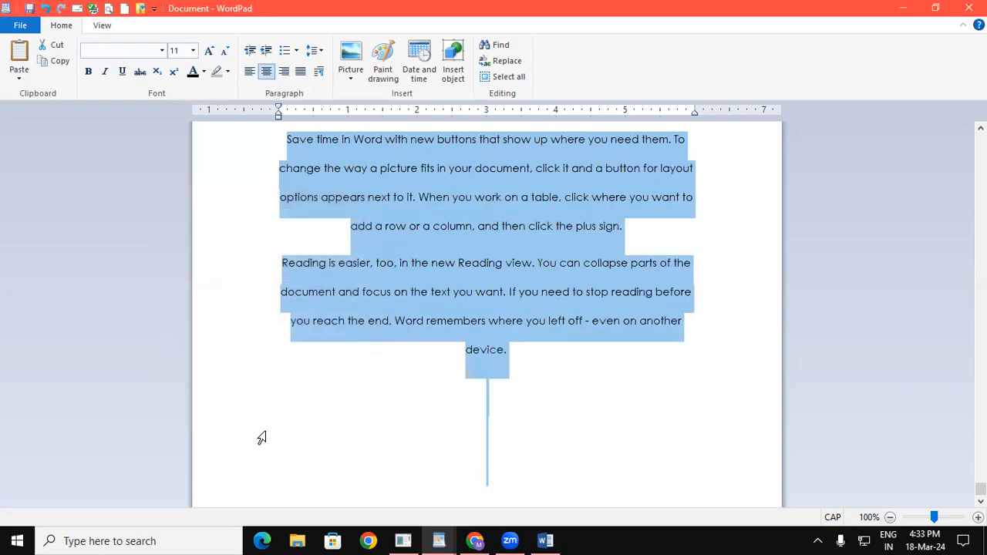
pyautogui.scroll(12, 262, 438)
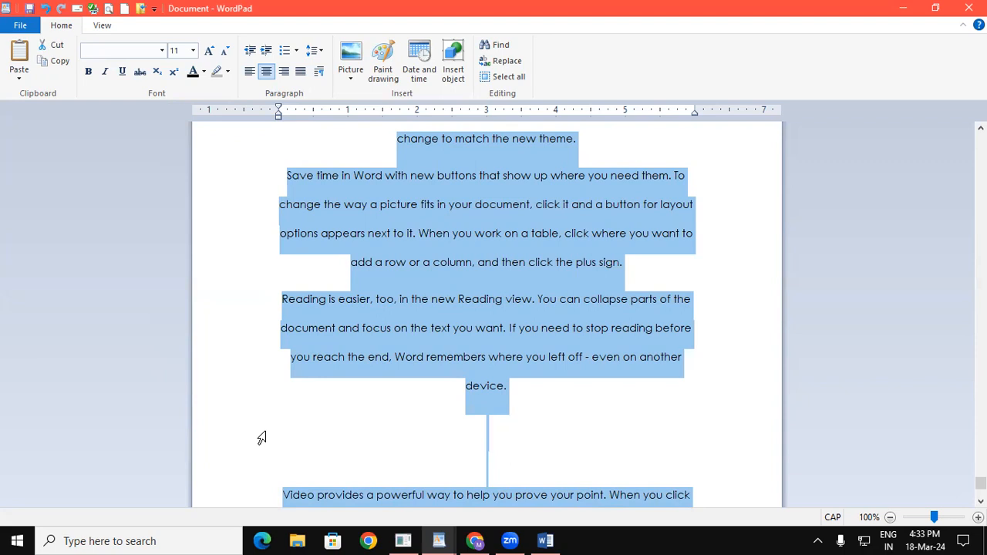
# Set the whole text to 1.00 line spacing and Left alignment through the Paragraph settings.
pyautogui.click(320, 72)
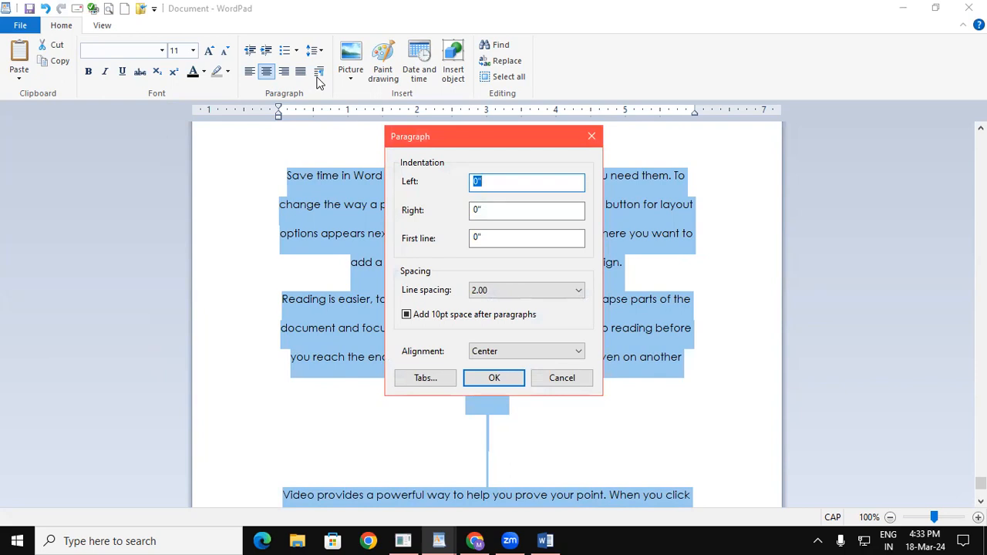
pyautogui.moveTo(414, 147); pyautogui.dragTo(177, 214)
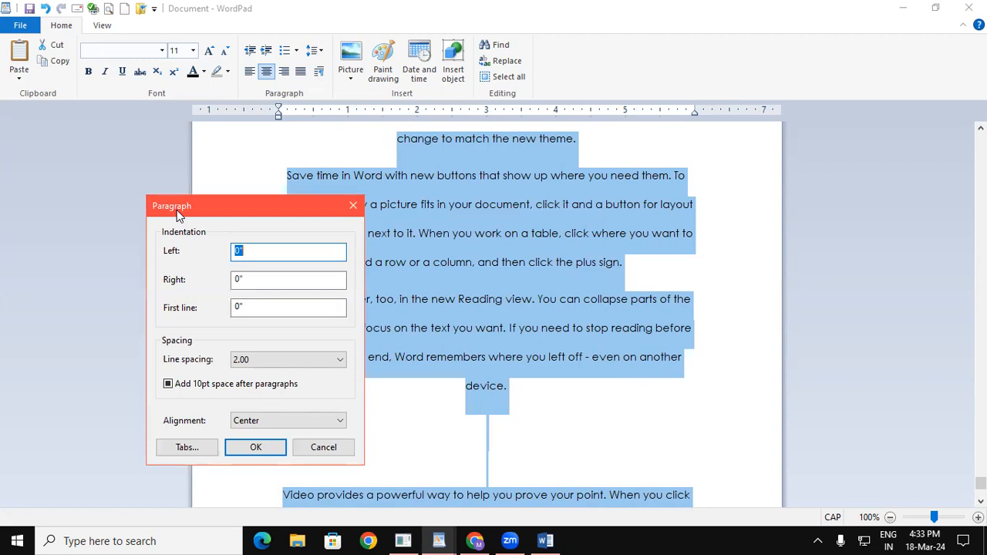
pyautogui.click(311, 362)
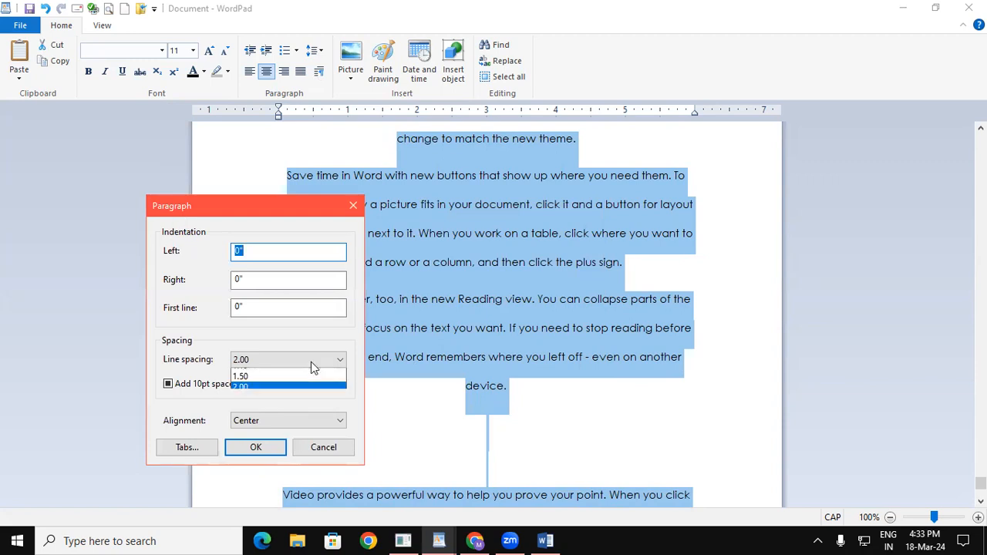
pyautogui.click(257, 374)
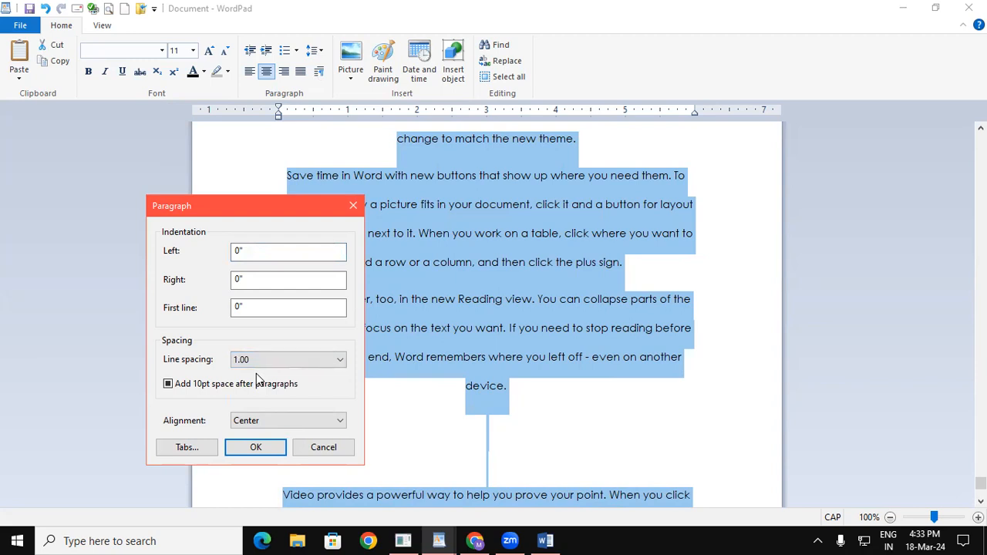
pyautogui.click(319, 420)
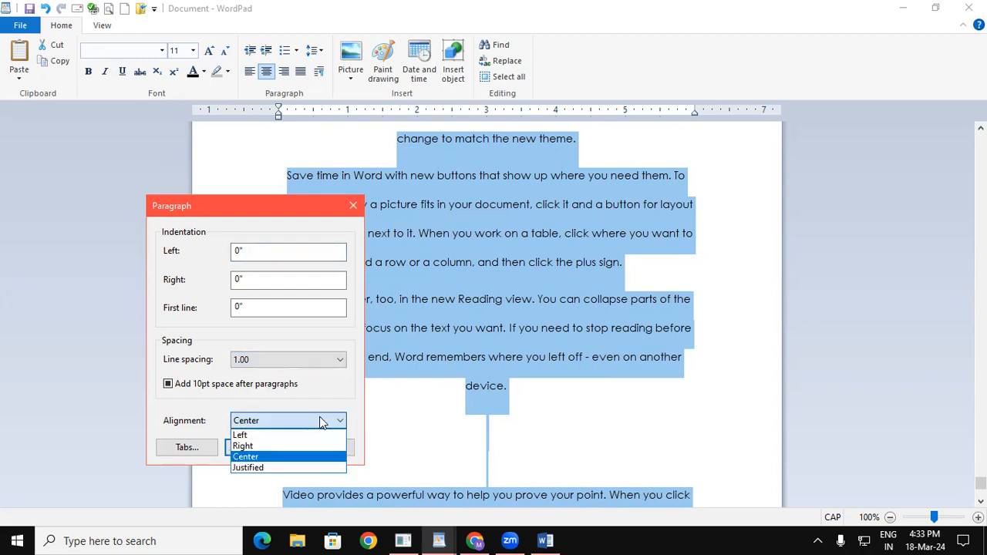
pyautogui.click(252, 435)
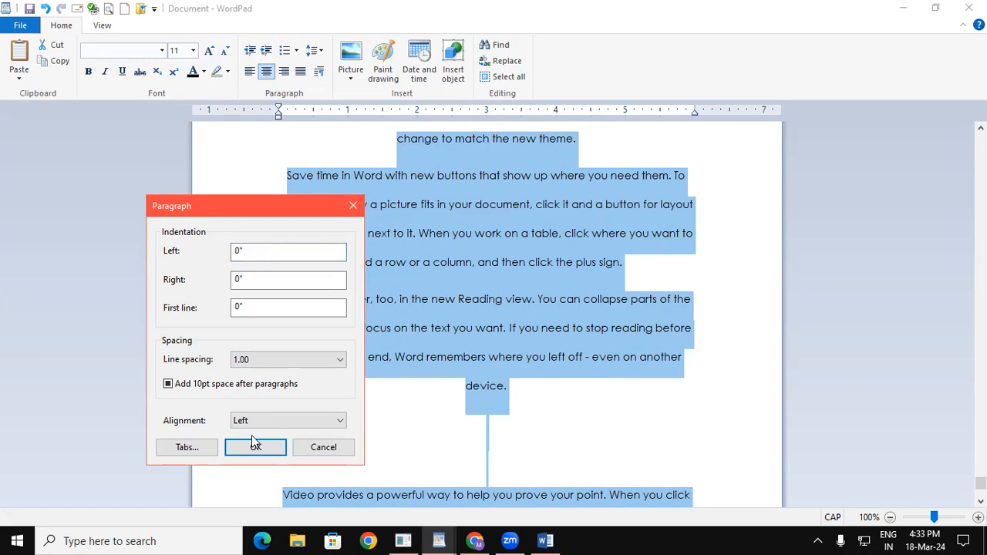
pyautogui.click(253, 446)
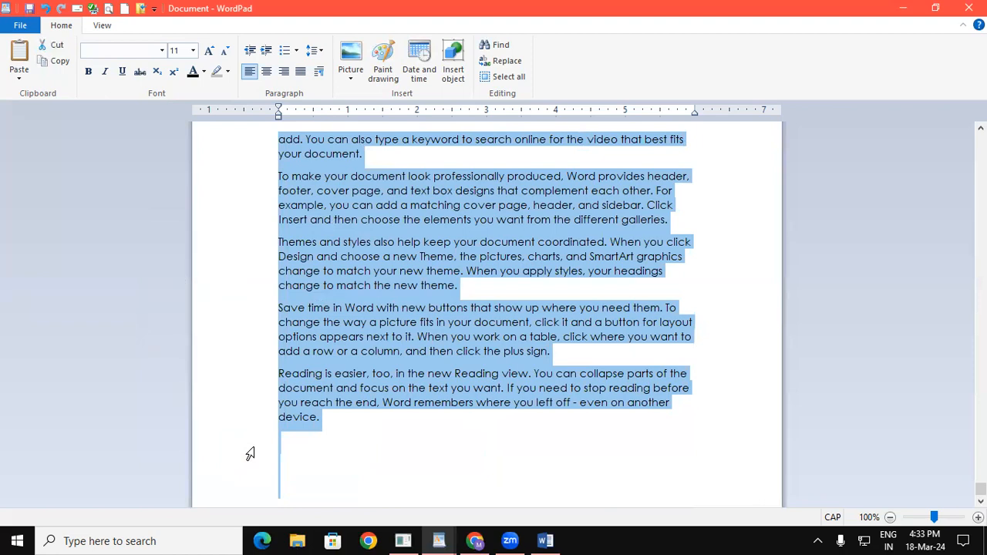
# Align the whole text Right through the Paragraph settings, and return it to left alignment.
pyautogui.click(322, 73)
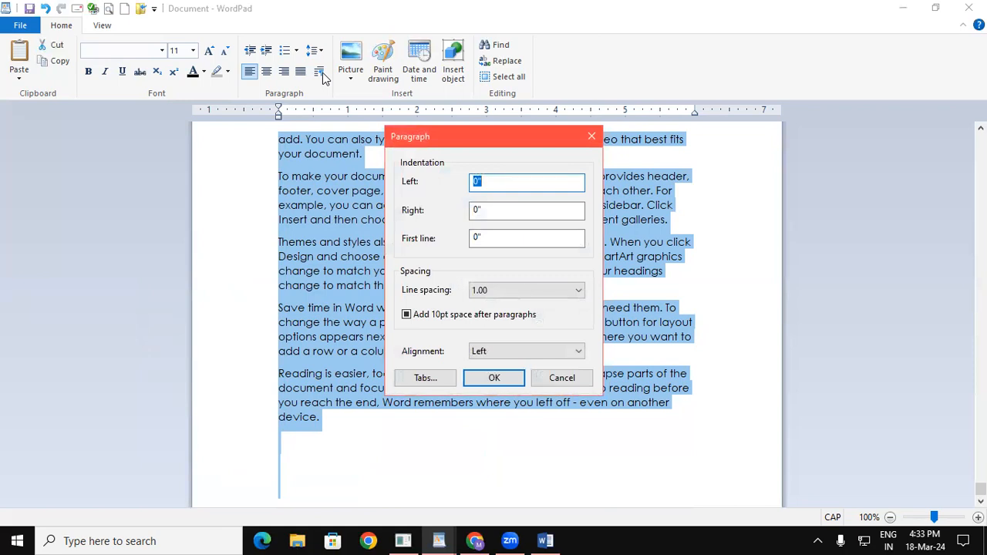
pyautogui.click(561, 350)
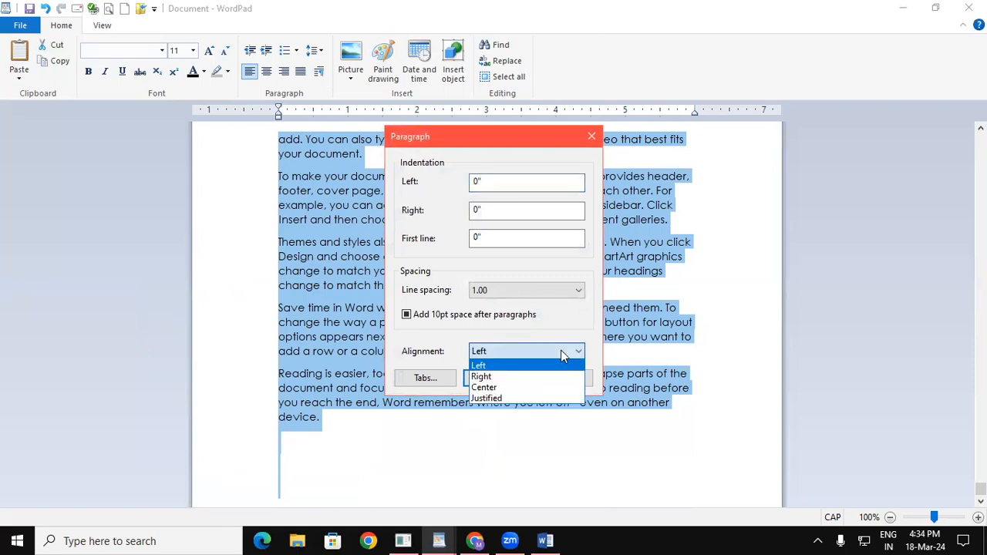
pyautogui.click(499, 398)
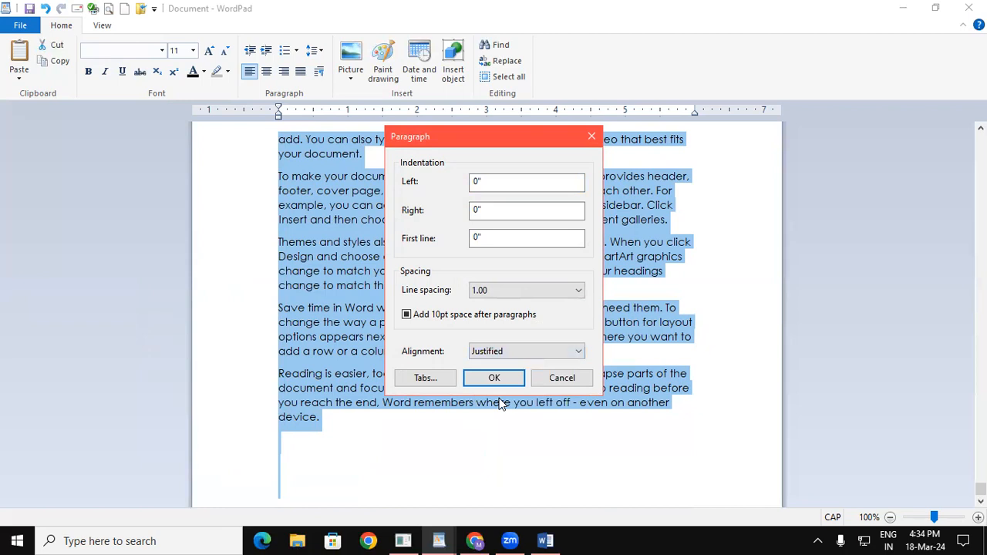
pyautogui.click(546, 352)
pyautogui.click(490, 377)
pyautogui.click(493, 377)
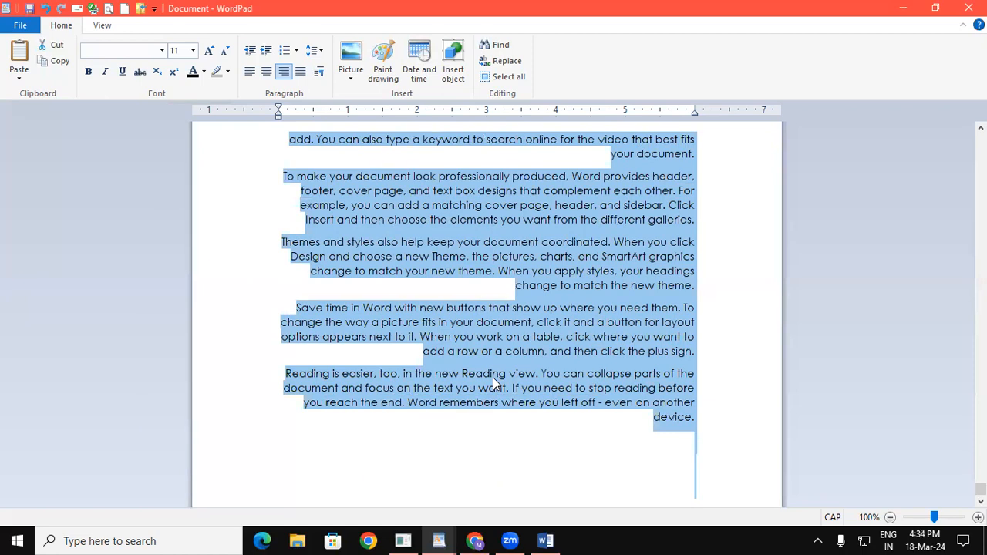
pyautogui.hotkey('ctrl', 'l')
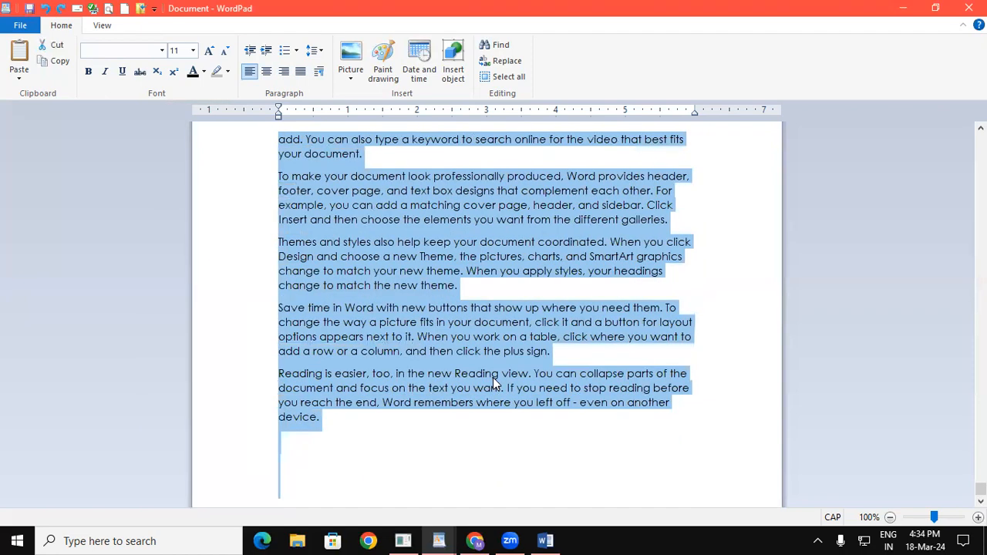
pyautogui.click(3, 402)
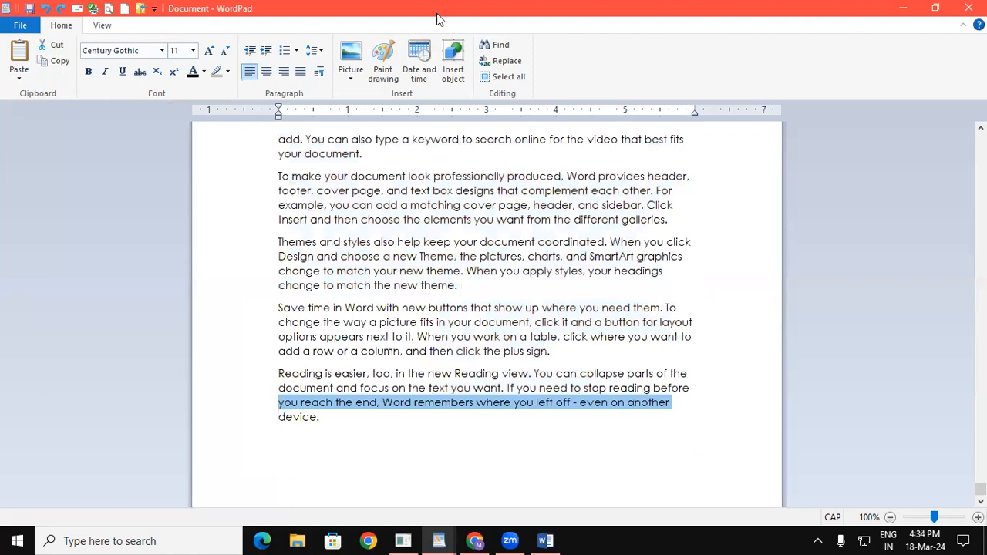
# Add the heading INTRODUCTION OF COMPUTER on its own line above the first paragraph, leaving no blank line below it.
pyautogui.moveTo(981, 489); pyautogui.dragTo(980, 140)
pyautogui.click(498, 220)
pyautogui.click(280, 141)
pyautogui.press('Return')
pyautogui.press('Return')
pyautogui.press('Return')
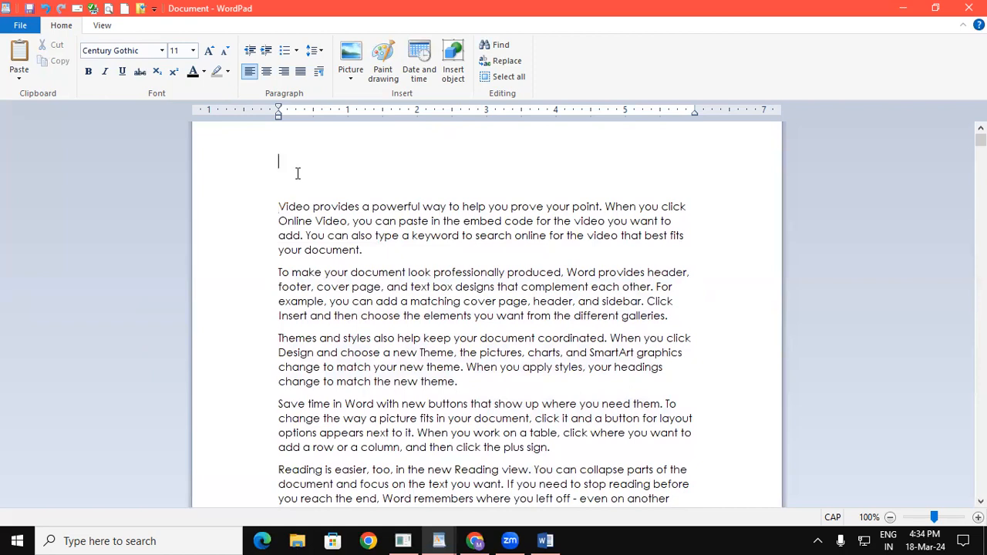
pyautogui.click(297, 174)
pyautogui.write('INTRODUCTION OF COMPUTER')
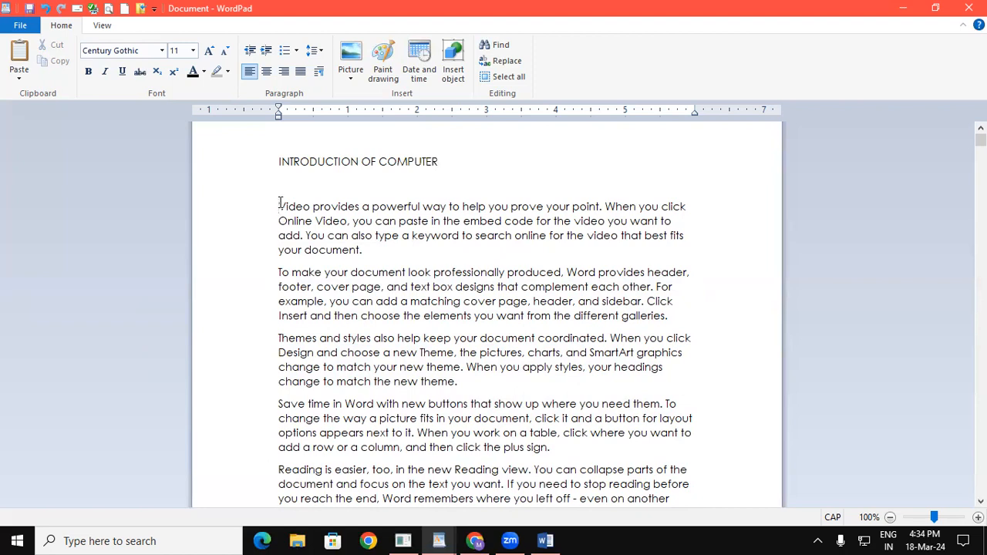
pyautogui.press('BackSpace')
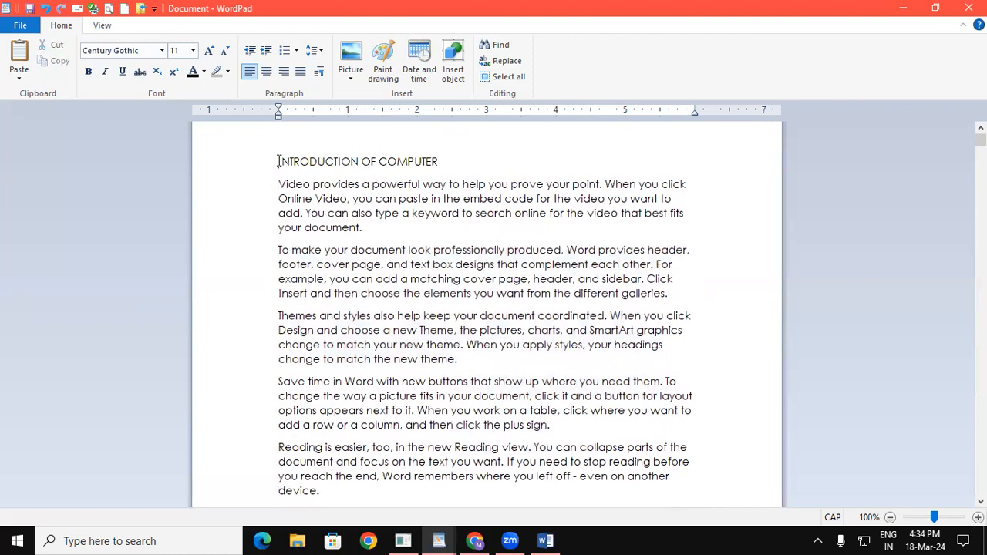
# Format the INTRODUCTION OF COMPUTER heading with font size 20, bold and underline.
pyautogui.keyDown('shift'); pyautogui.click(459, 158); pyautogui.keyUp('shift')
pyautogui.click(210, 51)
pyautogui.click(210, 50)
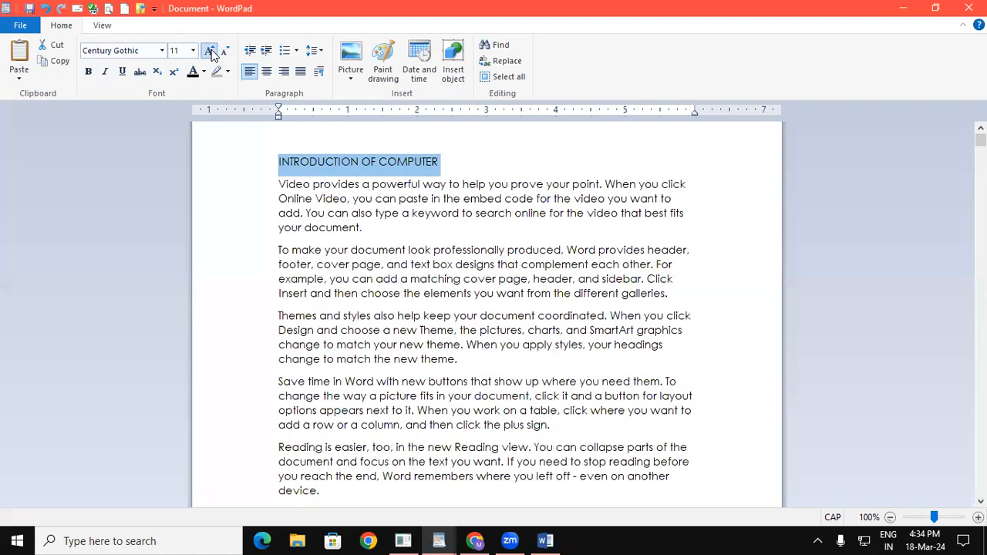
pyautogui.click(209, 51)
pyautogui.click(210, 51)
pyautogui.click(210, 51)
pyautogui.click(89, 72)
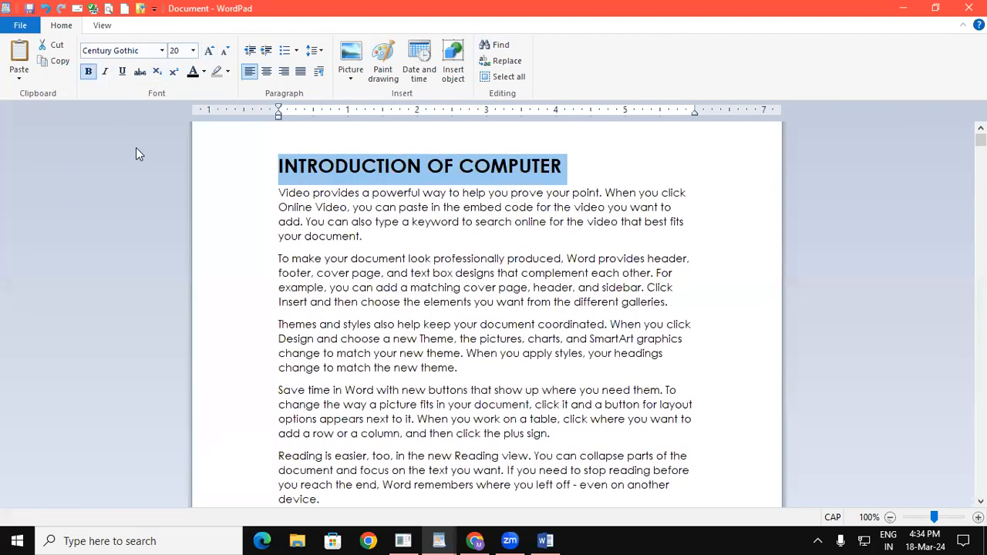
pyautogui.hotkey('ctrl', 'u')
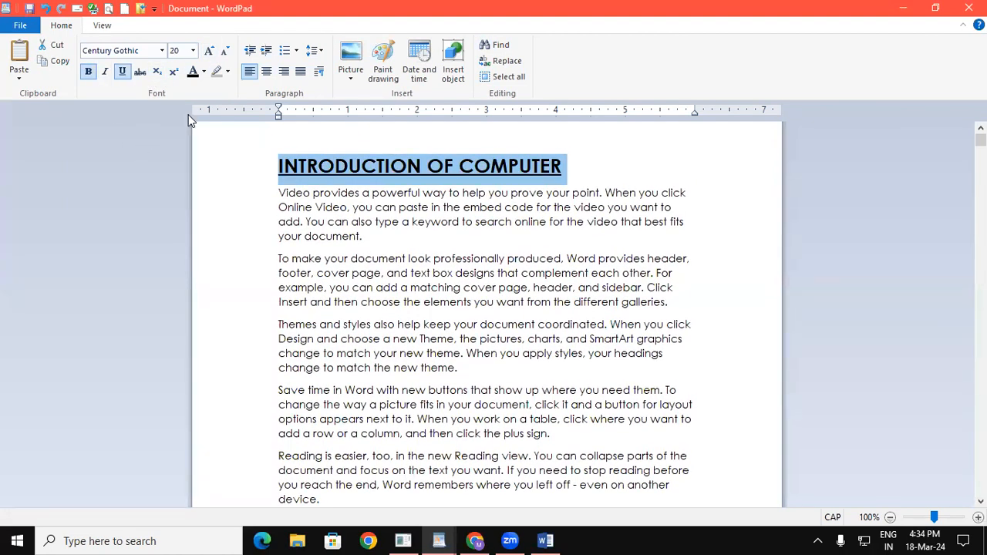
# Insert seven blank lines between the first and second paragraphs.
pyautogui.click(402, 247)
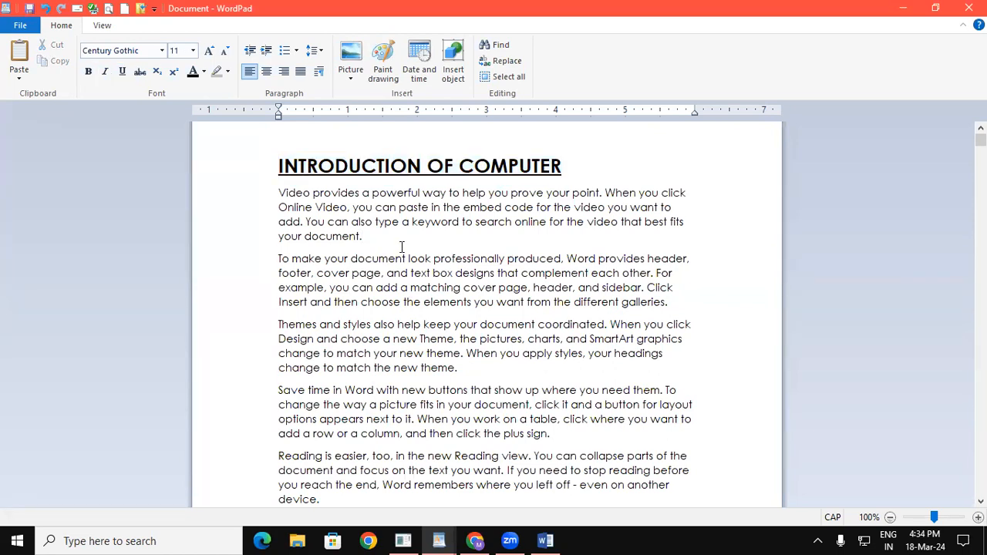
pyautogui.press('Return')
pyautogui.press('Return')
pyautogui.press('Return')
pyautogui.press('Return')
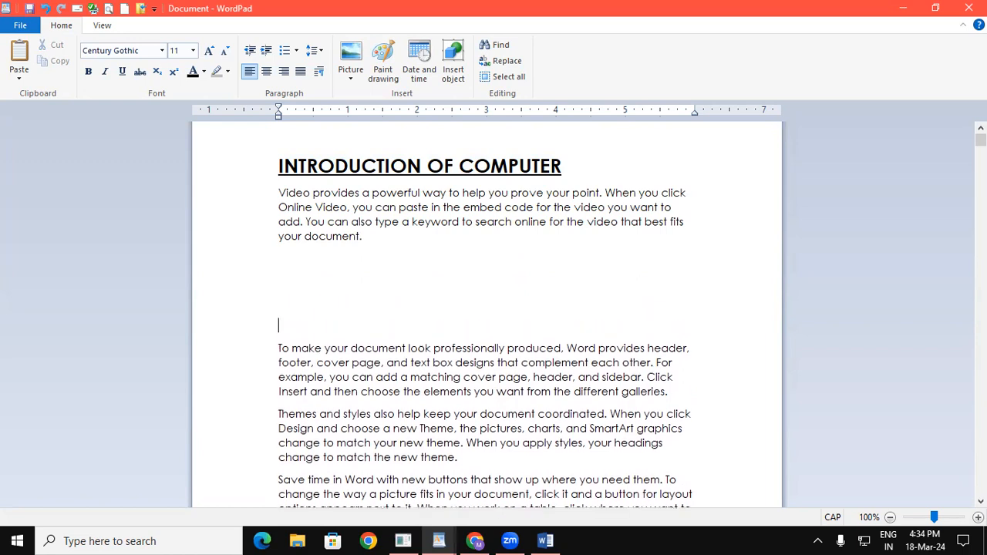
pyautogui.press('Return')
pyautogui.press('Return')
pyautogui.press('Return')
pyautogui.click(295, 265)
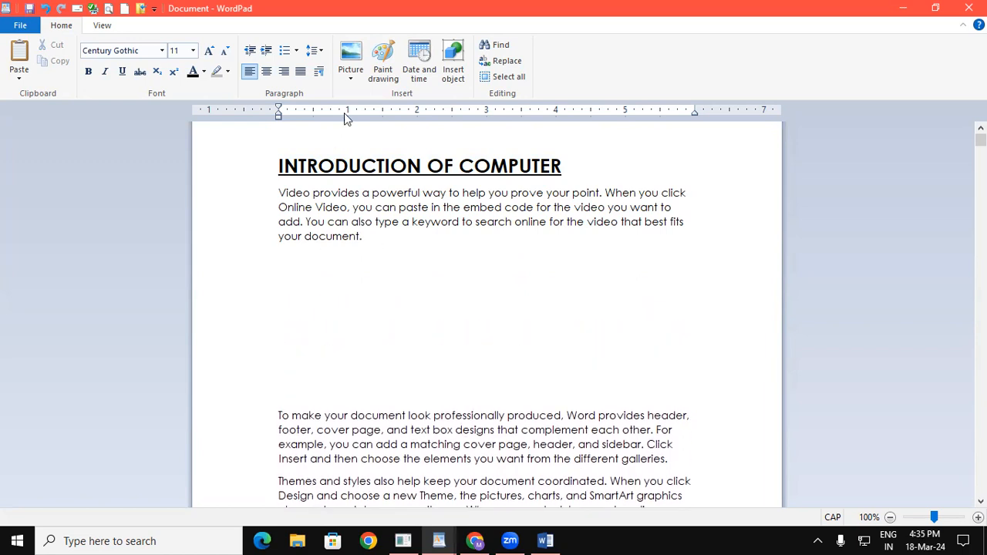
pyautogui.click(352, 77)
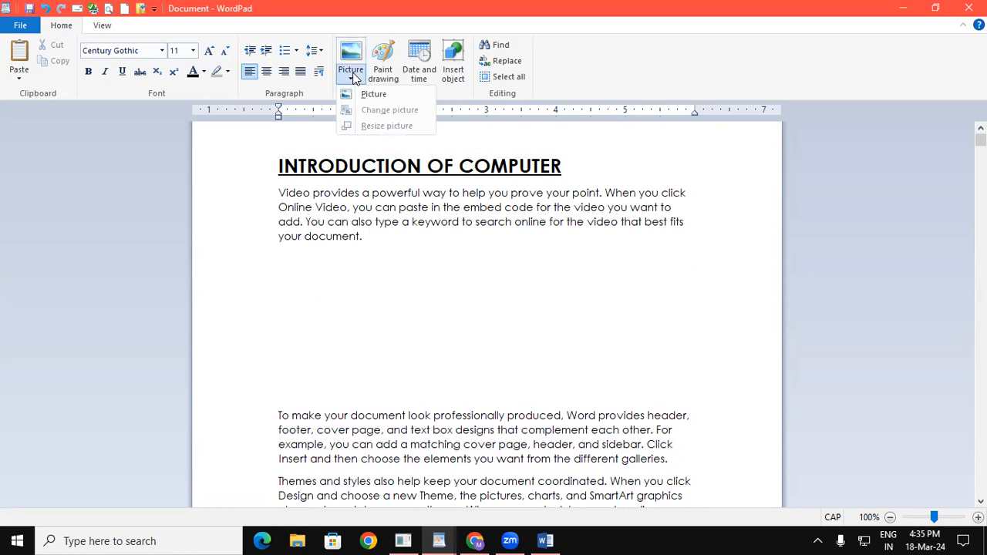
pyautogui.click(378, 94)
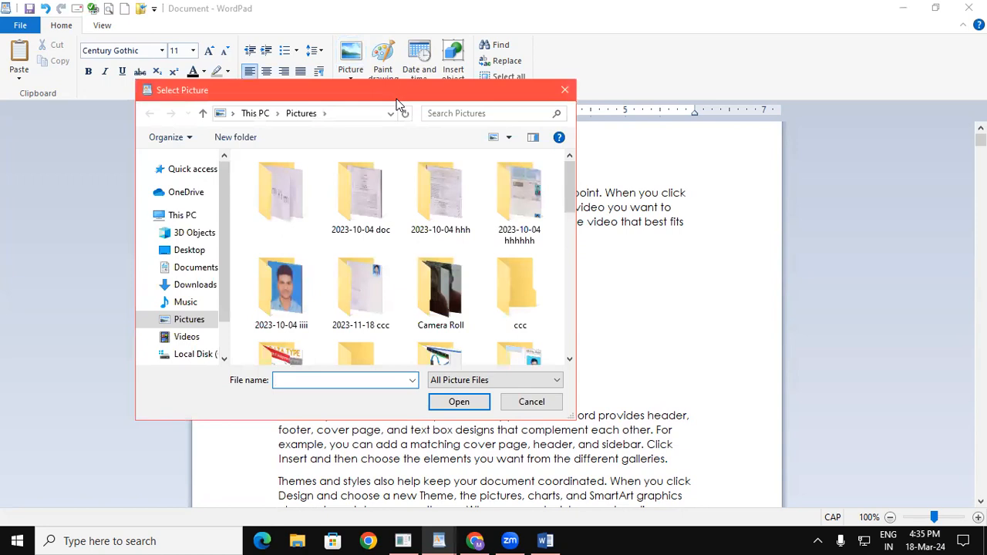
pyautogui.click(190, 285)
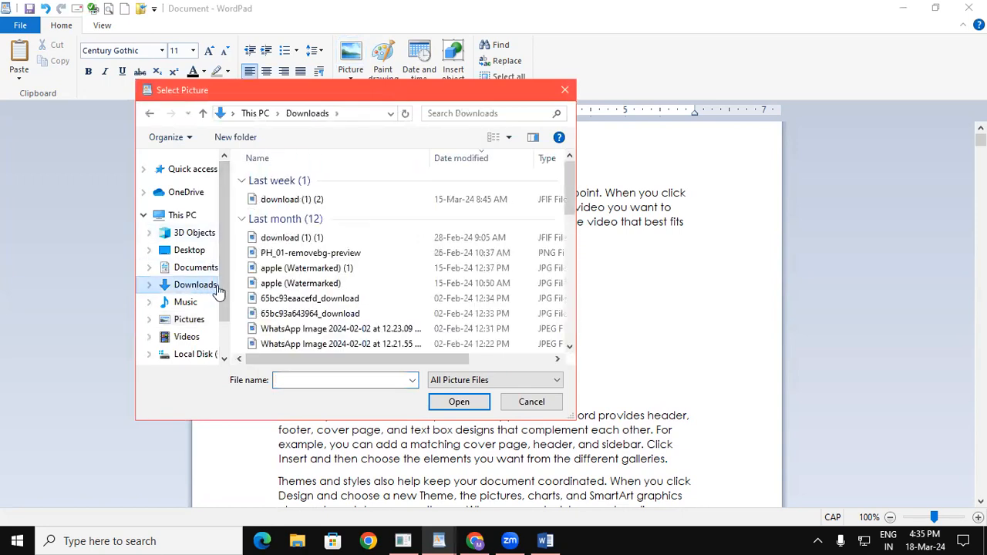
pyautogui.click(199, 302)
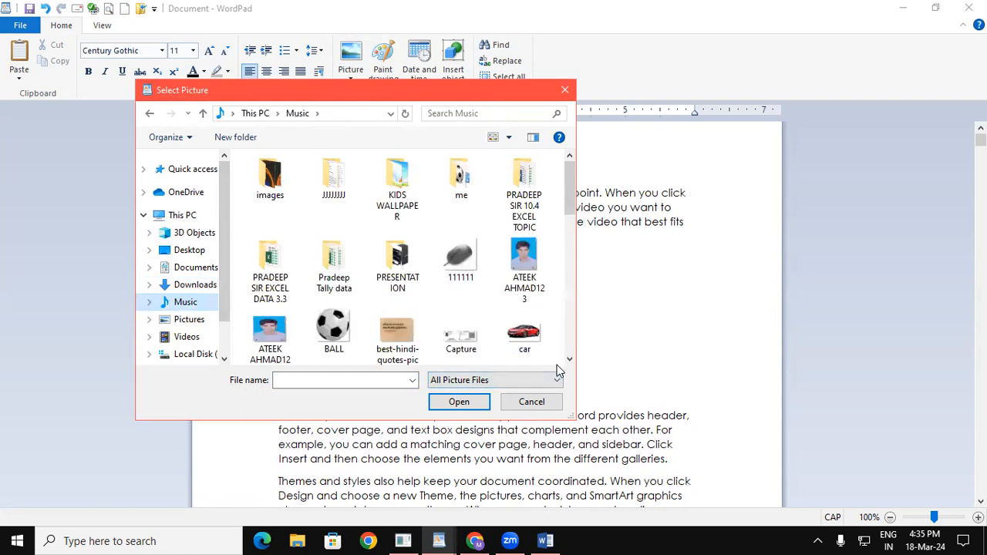
pyautogui.click(570, 359)
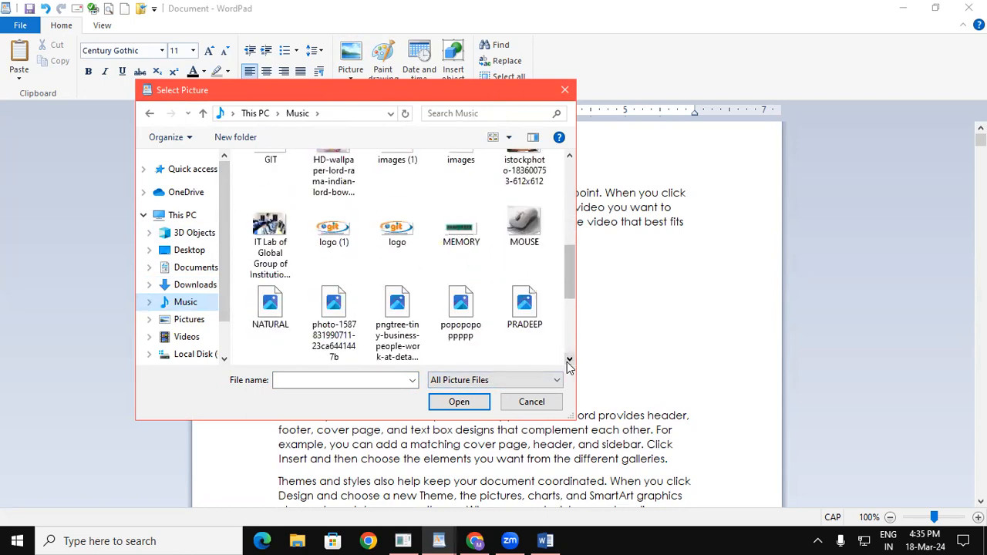
pyautogui.click(570, 359)
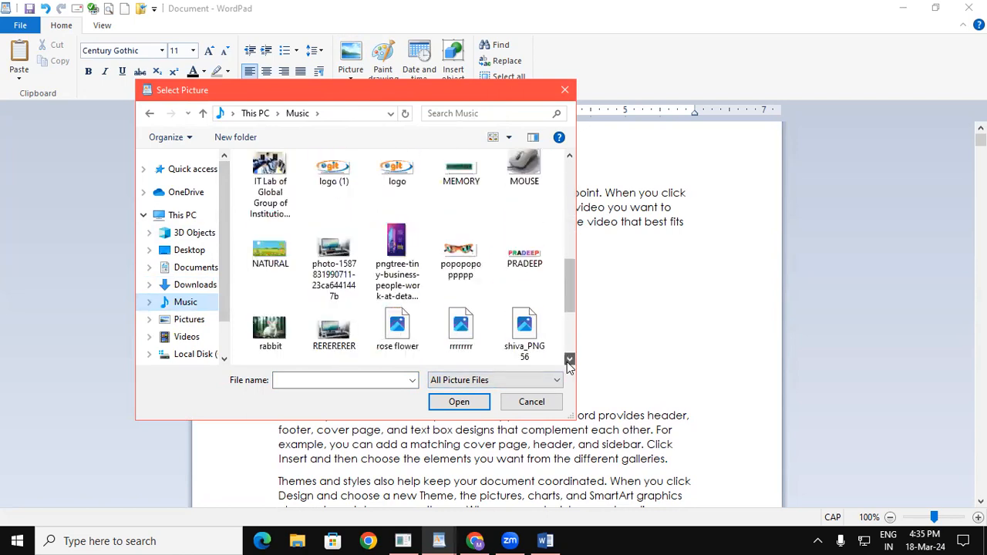
pyautogui.click(333, 246)
pyautogui.click(457, 401)
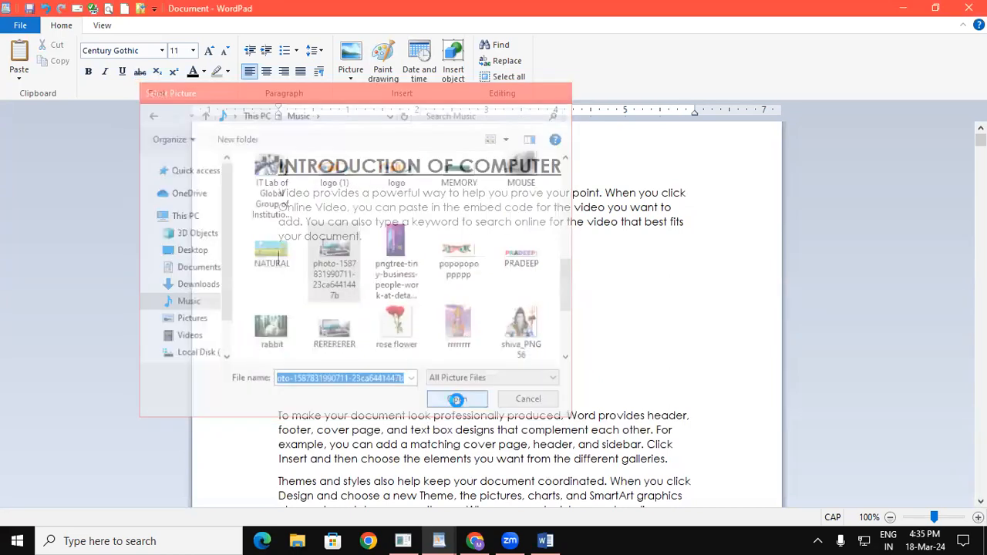
# Shrink the inserted computer picture proportionally to about 3.5 inches wide.
pyautogui.scroll(-1, 459, 402)
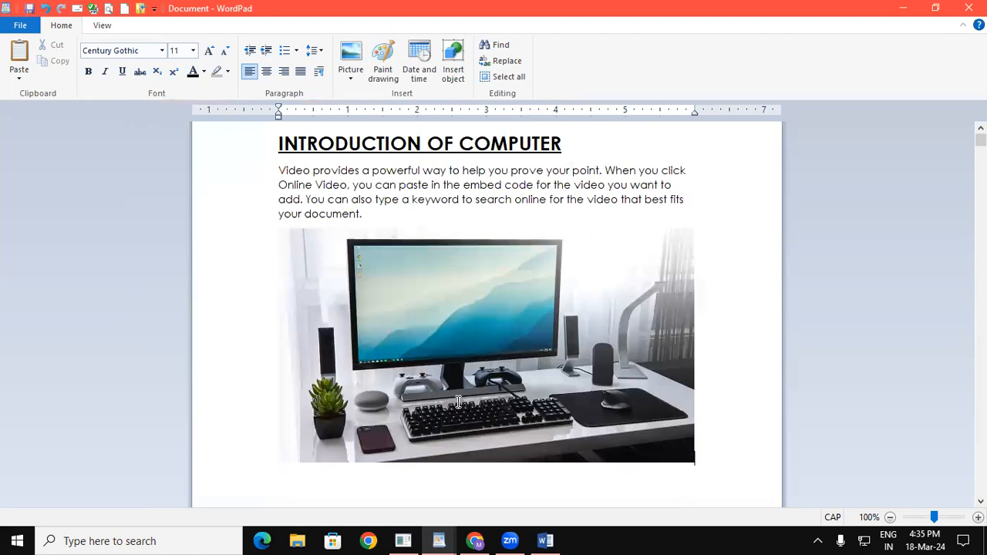
pyautogui.click(530, 340)
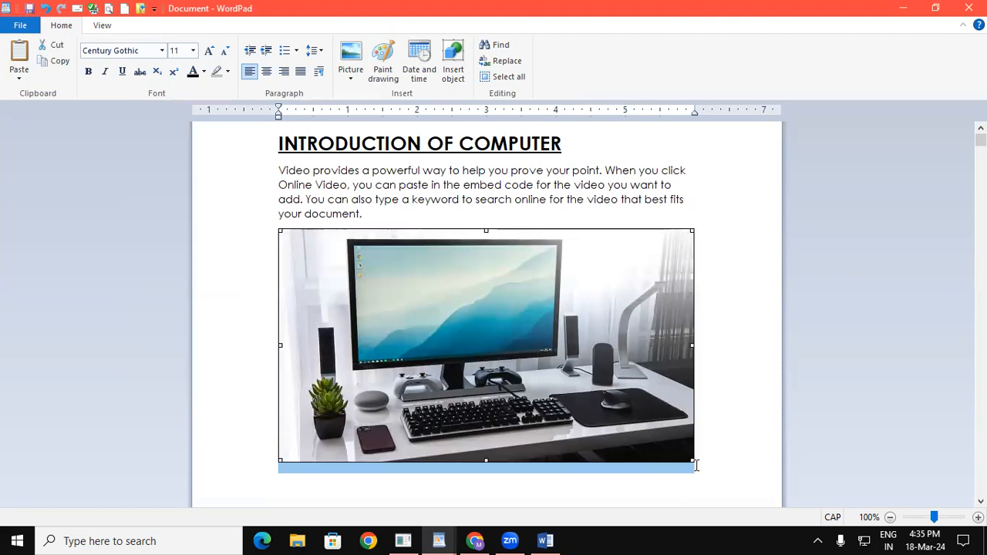
pyautogui.moveTo(692, 461); pyautogui.dragTo(461, 330)
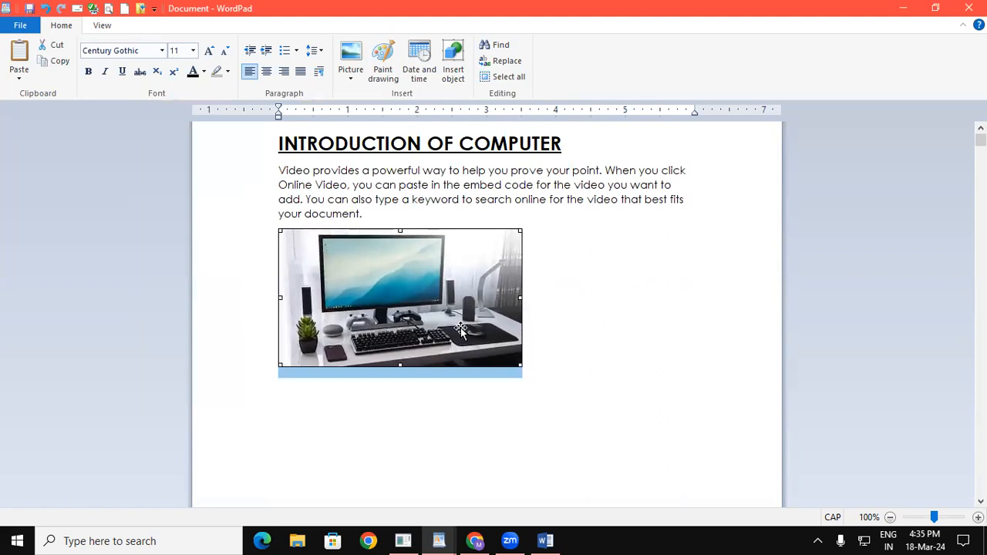
pyautogui.click(639, 402)
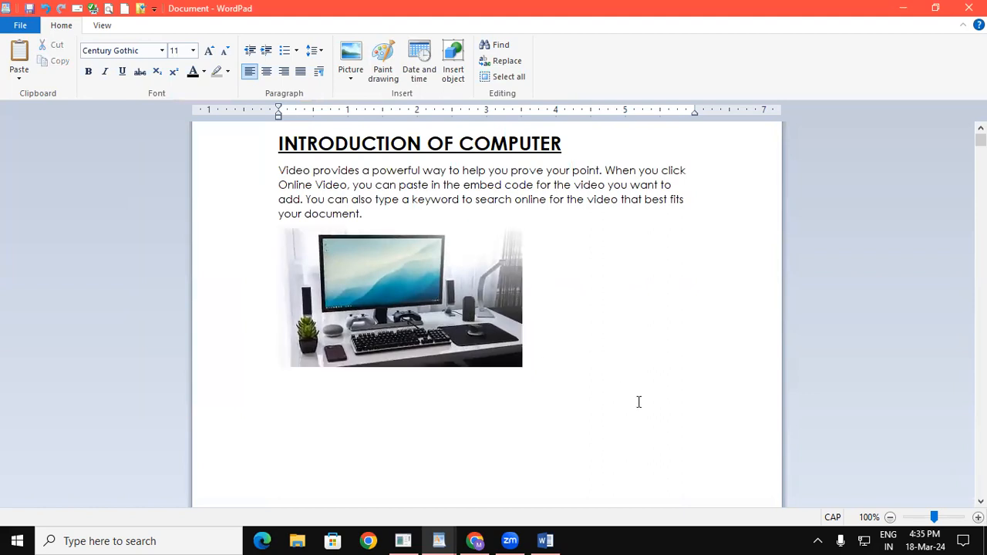
# Replace the computer picture with the MOUSE picture from the Music folder using Change picture.
pyautogui.click(476, 282)
pyautogui.click(353, 80)
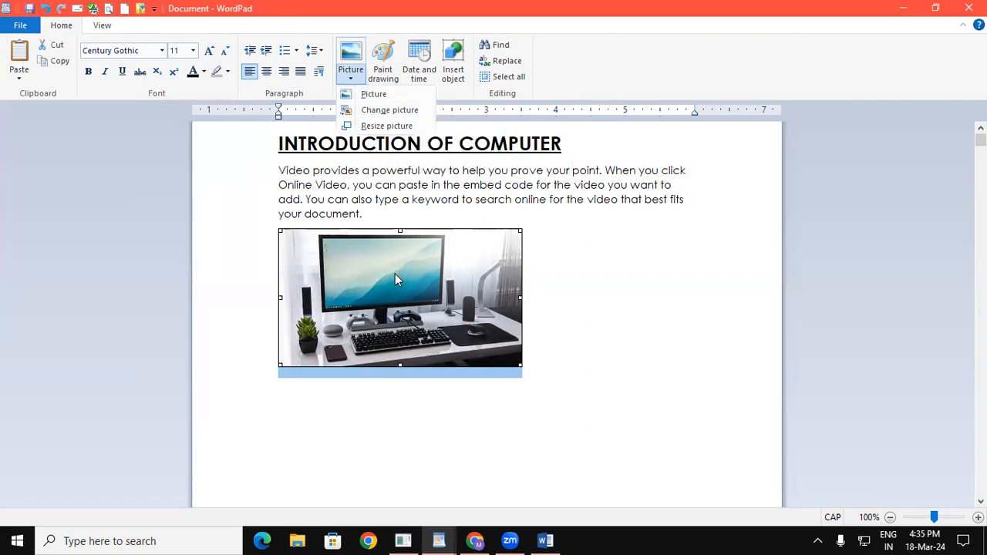
pyautogui.click(416, 115)
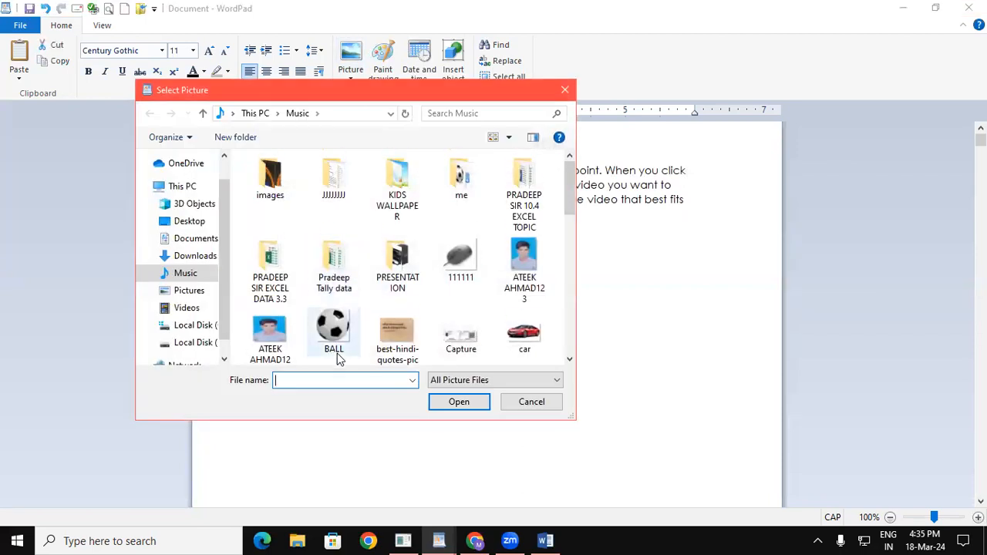
pyautogui.moveTo(571, 189); pyautogui.dragTo(588, 256)
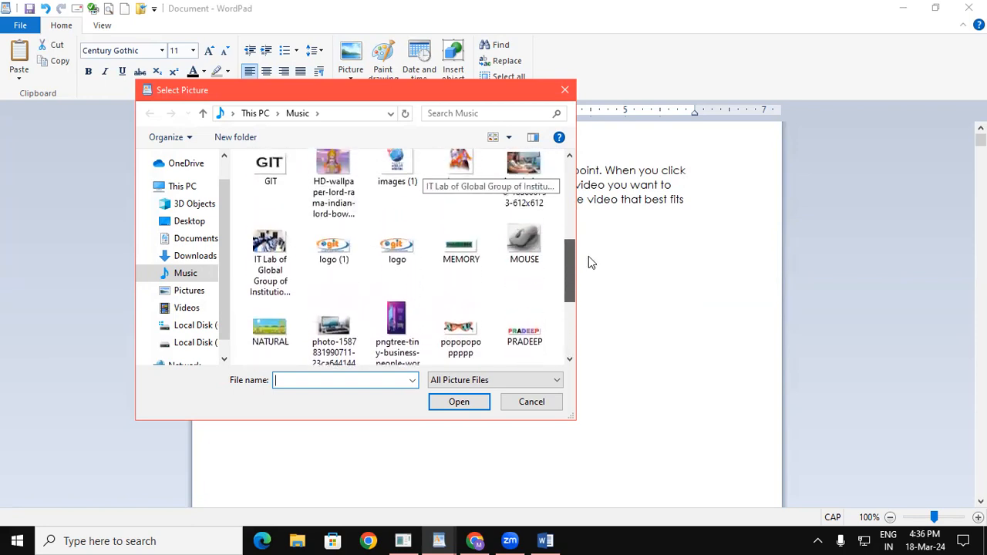
pyautogui.click(273, 330)
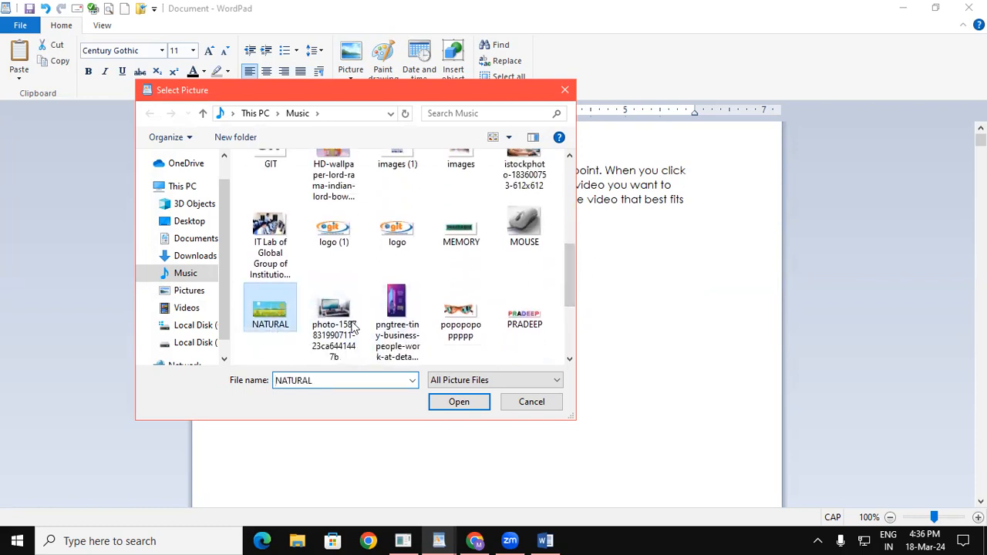
pyautogui.click(525, 230)
pyautogui.click(469, 404)
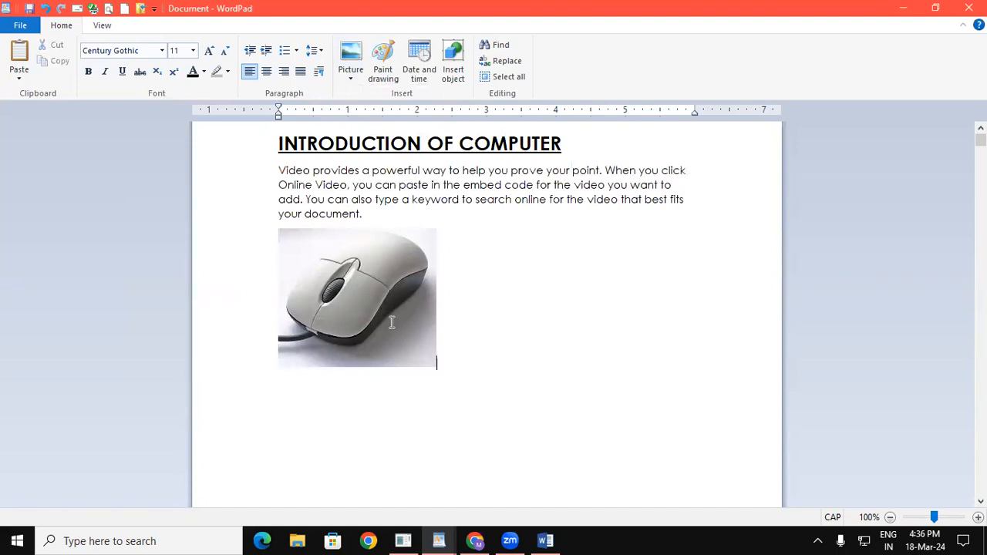
# Enlarge the mouse picture freehand to about 4.2 inches wide, and resize it to 25% of its original size with the aspect ratio locked.
pyautogui.click(431, 363)
pyautogui.moveTo(433, 364); pyautogui.dragTo(656, 480)
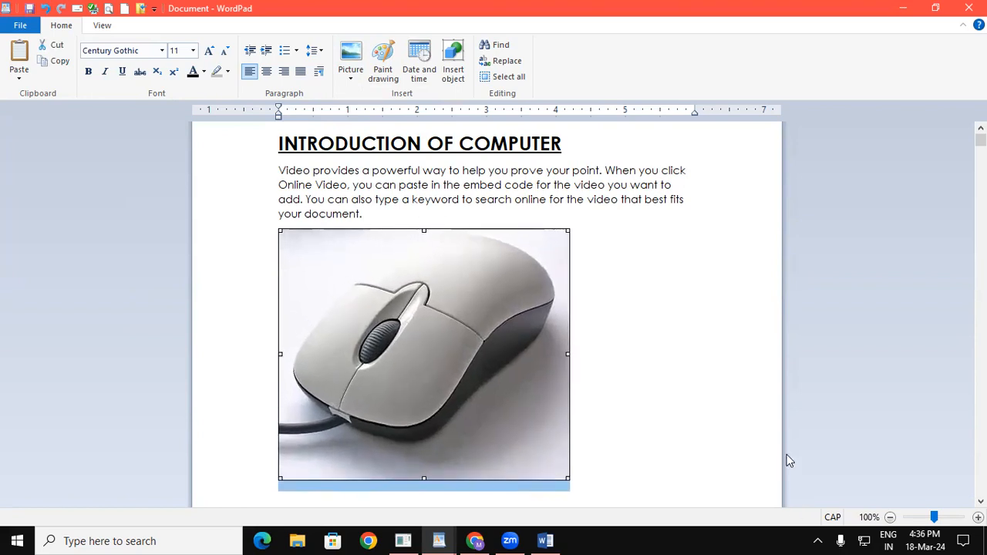
pyautogui.click(362, 79)
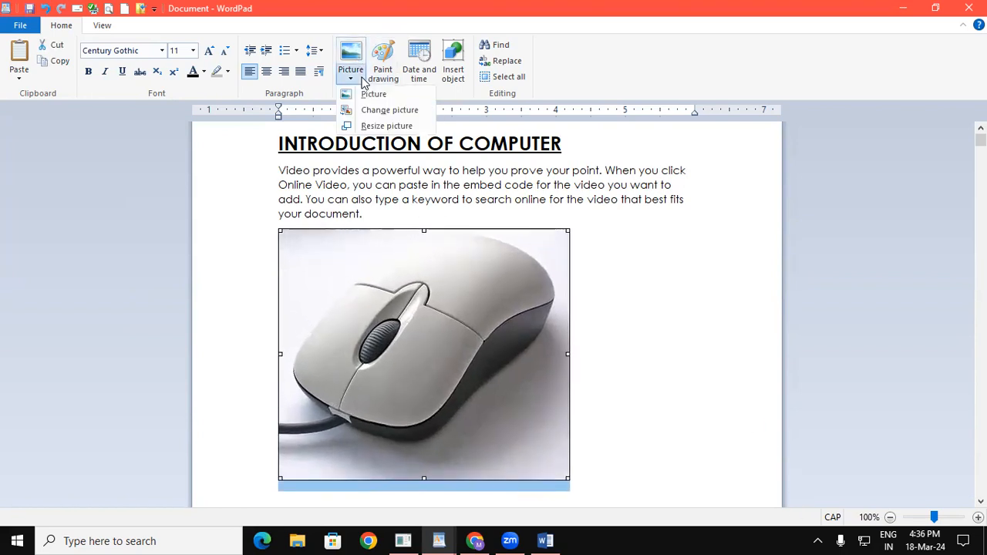
pyautogui.click(386, 126)
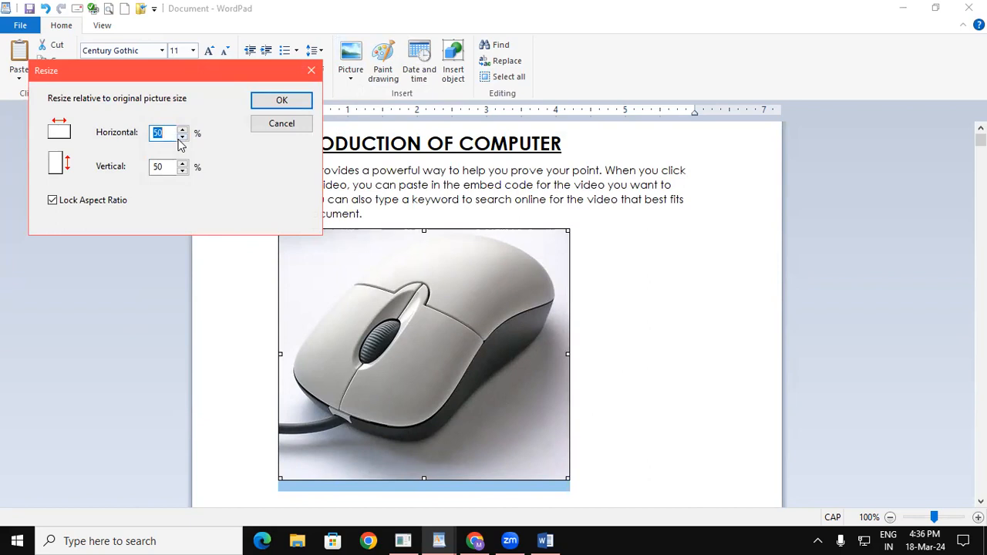
pyautogui.write('25')
pyautogui.click(282, 100)
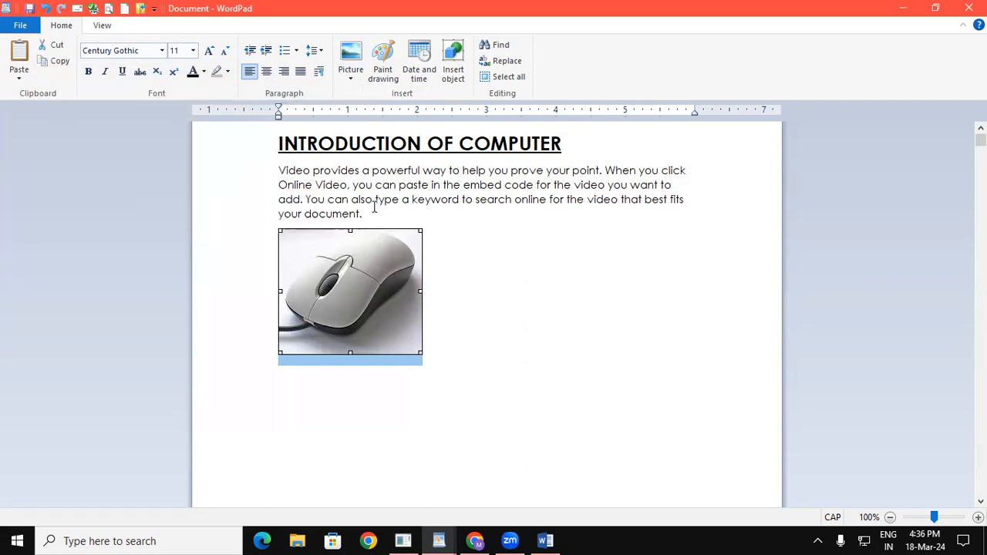
# Enlarge the mouse picture proportionally to about 3.8 inches wide and deselect it.
pyautogui.moveTo(420, 350); pyautogui.dragTo(698, 436)
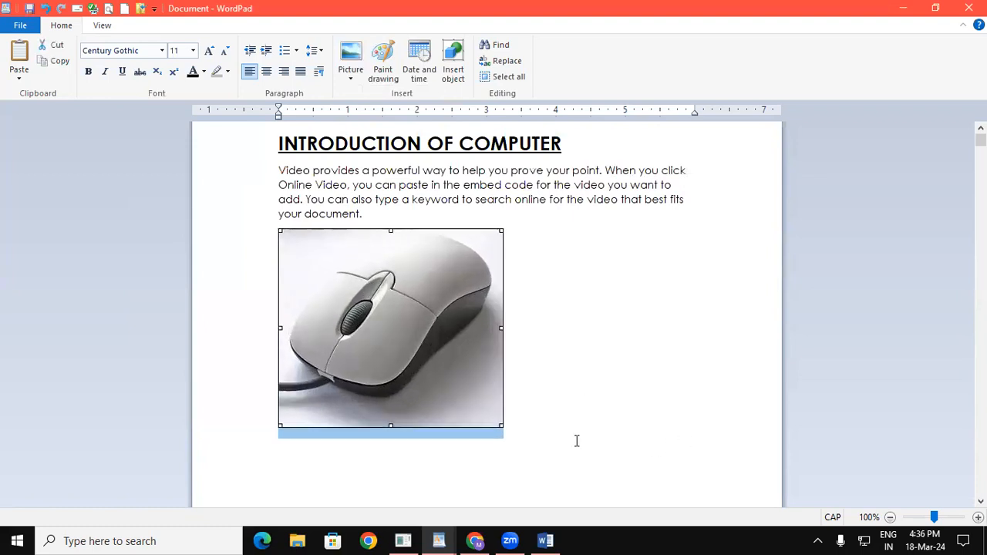
pyautogui.moveTo(503, 426); pyautogui.dragTo(645, 429)
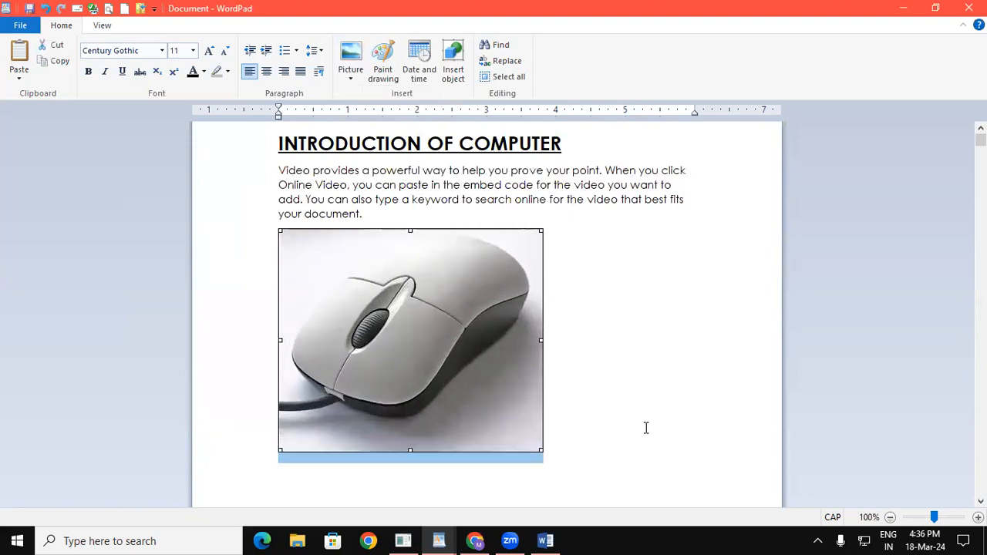
pyautogui.click(425, 171)
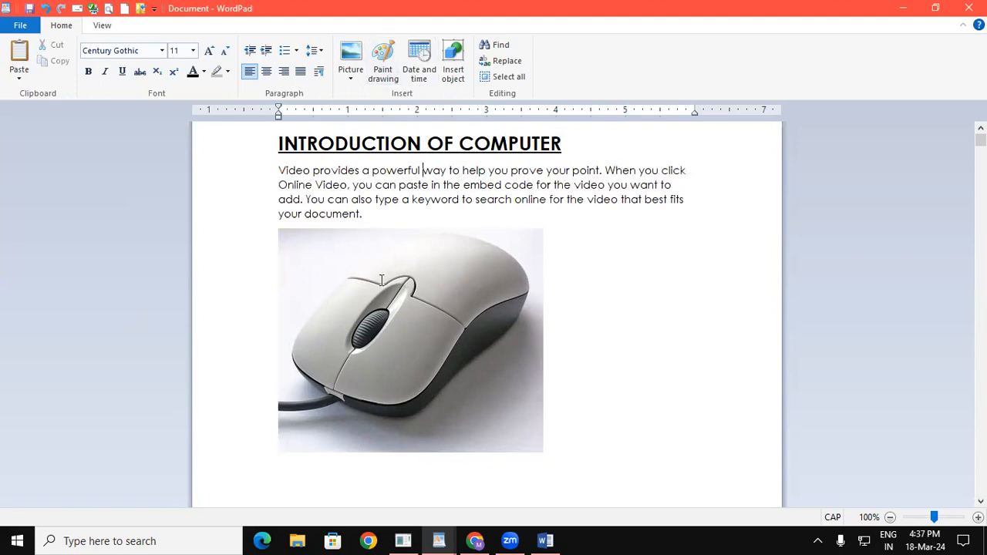
# Delete the mouse picture and add a blank line in its place below the first paragraph.
pyautogui.click(350, 270)
pyautogui.press('Delete')
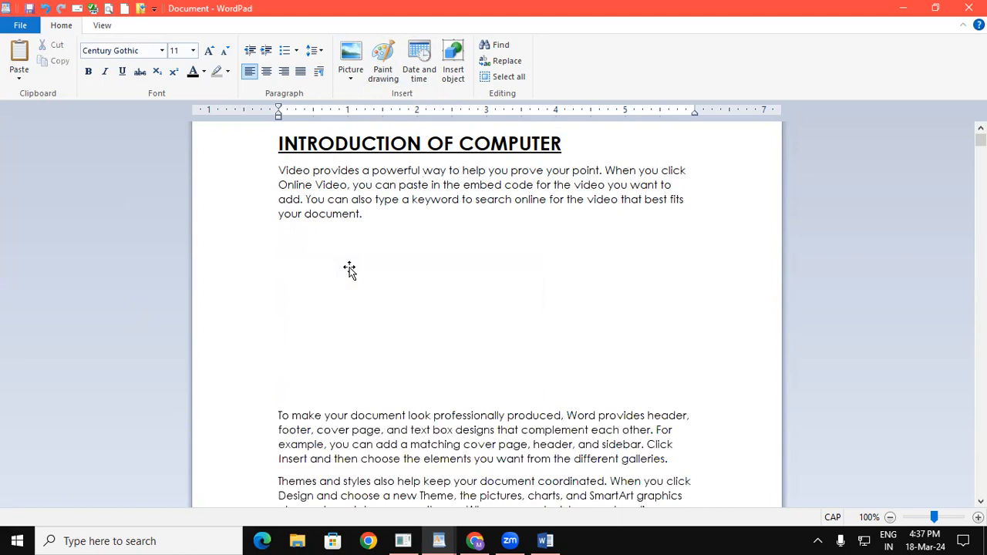
pyautogui.press('Return')
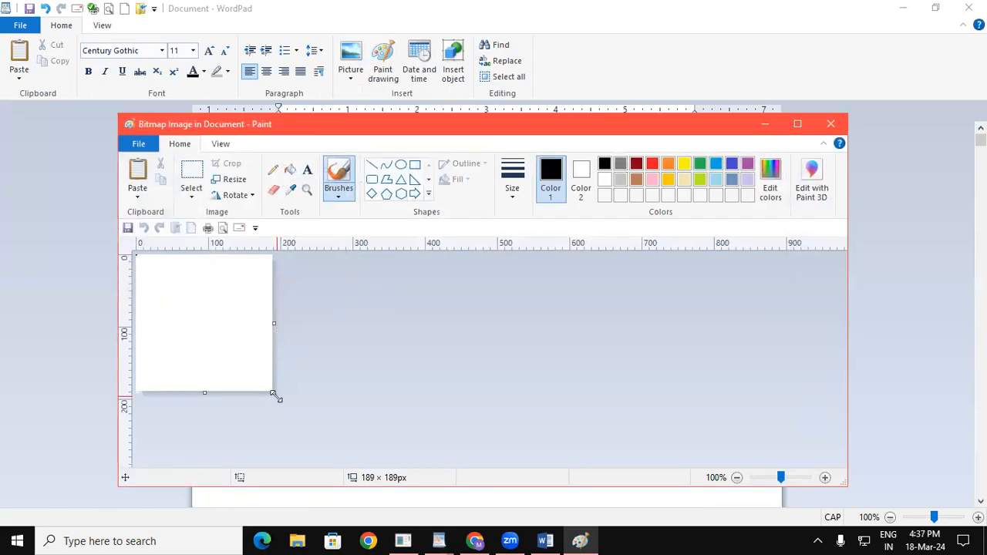
# In a Paint drawing inserted there, enlarge the canvas to 416 × 241 px and draw a small six-point star inside a large one.
pyautogui.moveTo(273, 393); pyautogui.dragTo(436, 429)
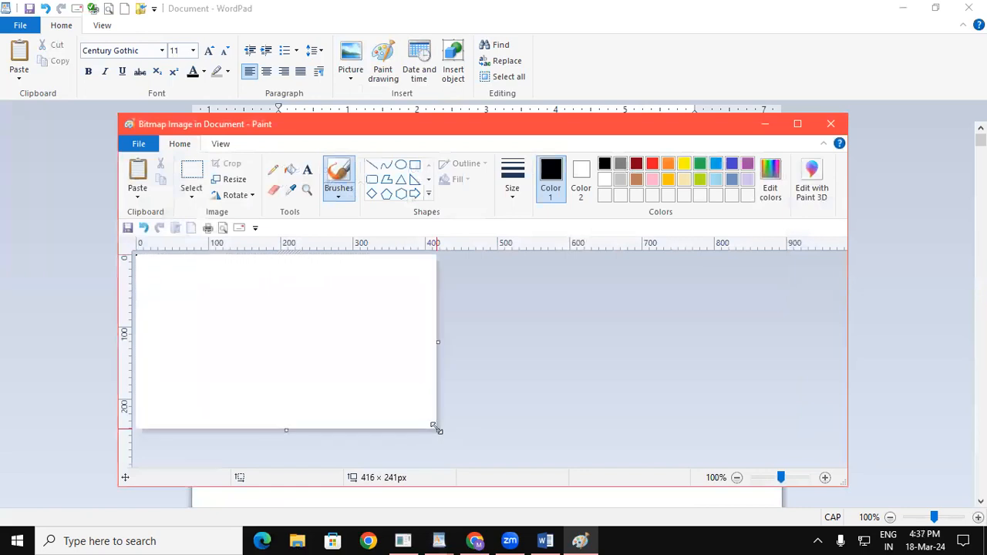
pyautogui.click(429, 194)
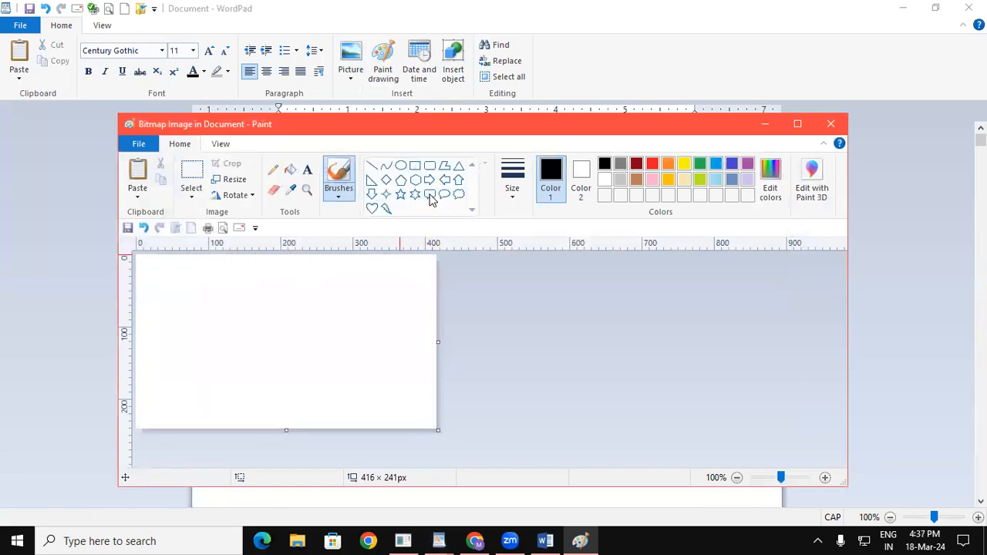
pyautogui.click(415, 195)
pyautogui.moveTo(162, 282); pyautogui.dragTo(264, 397)
pyautogui.click(379, 355)
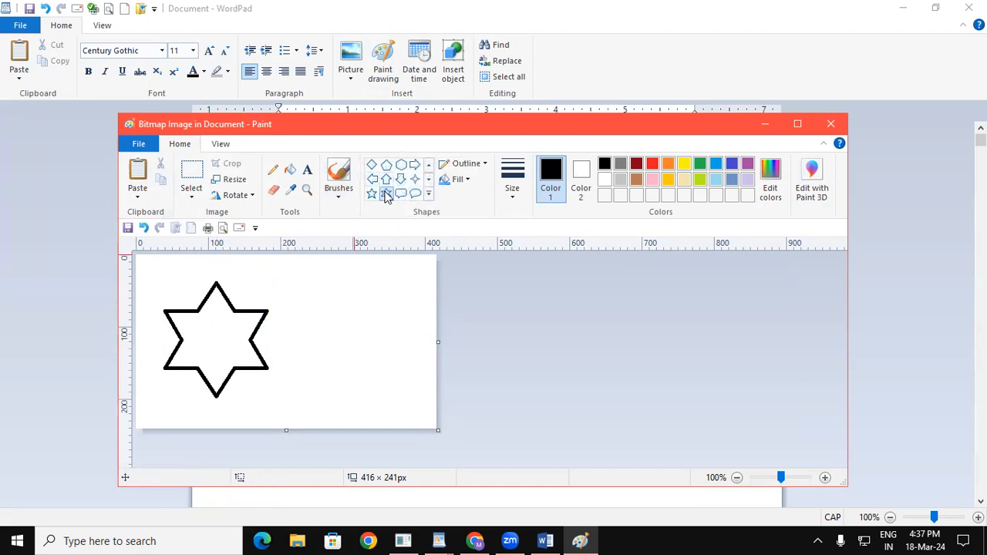
pyautogui.click(386, 195)
pyautogui.moveTo(202, 317); pyautogui.dragTo(220, 344)
pyautogui.click(399, 355)
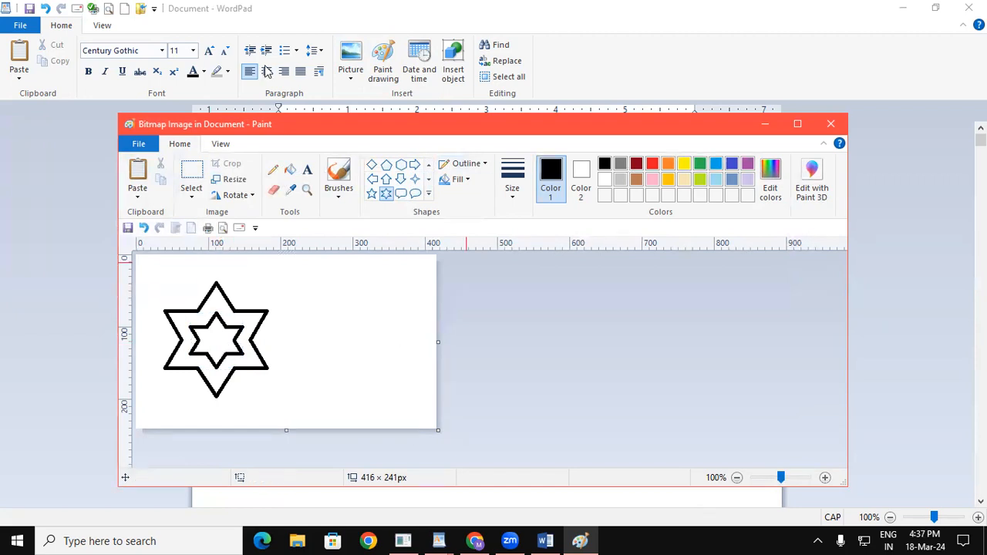
# Fill the outer star with yellow and the inner star with green, and close Paint to return to the WordPad document.
pyautogui.click(290, 169)
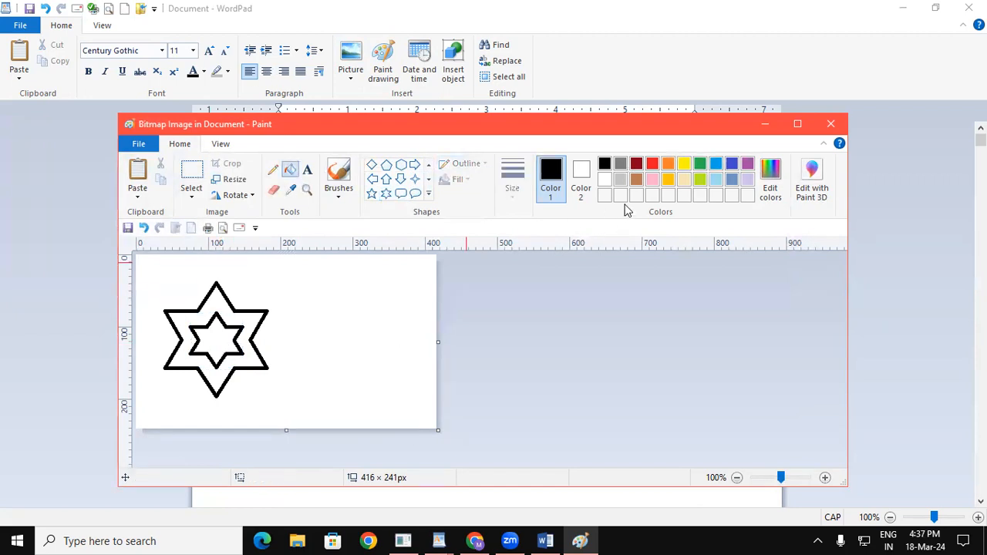
pyautogui.click(684, 165)
pyautogui.click(223, 302)
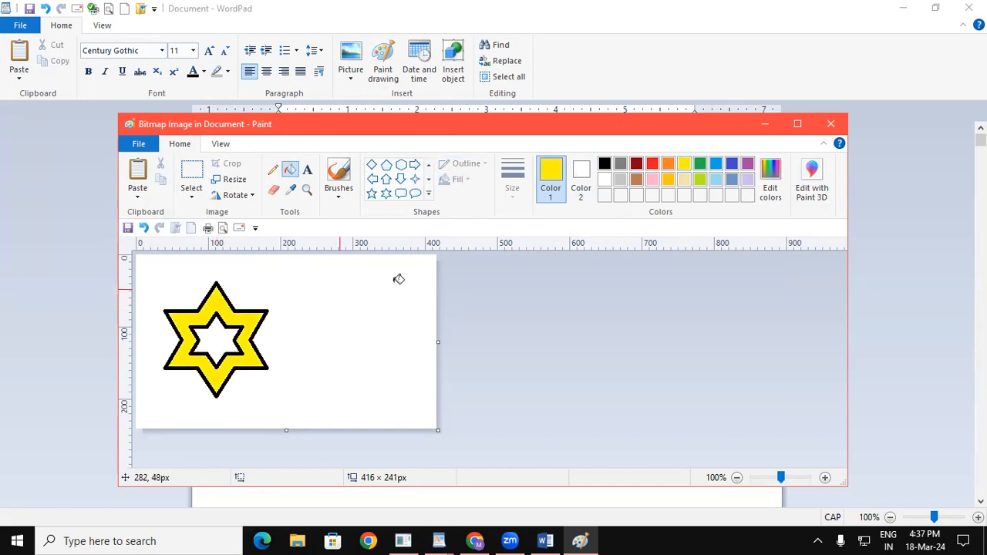
pyautogui.click(701, 165)
pyautogui.click(215, 340)
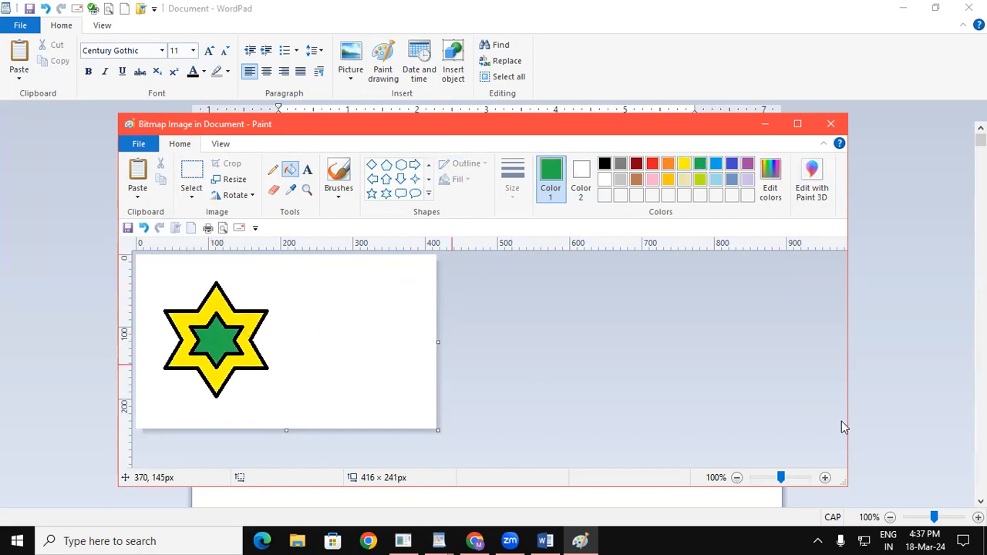
pyautogui.click(841, 128)
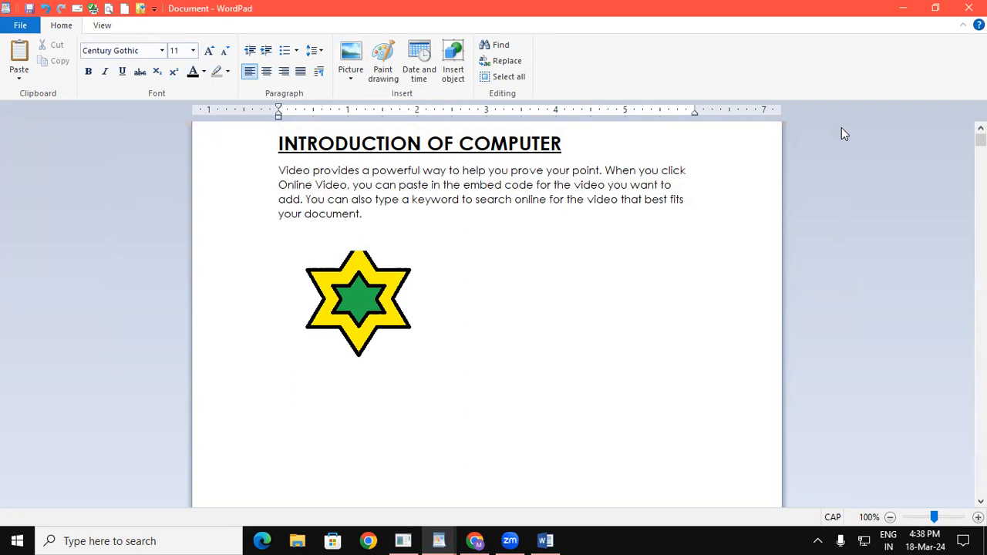
# Try to stretch the star drawing downward freehand from its lower edge, and deselect it.
pyautogui.click(340, 311)
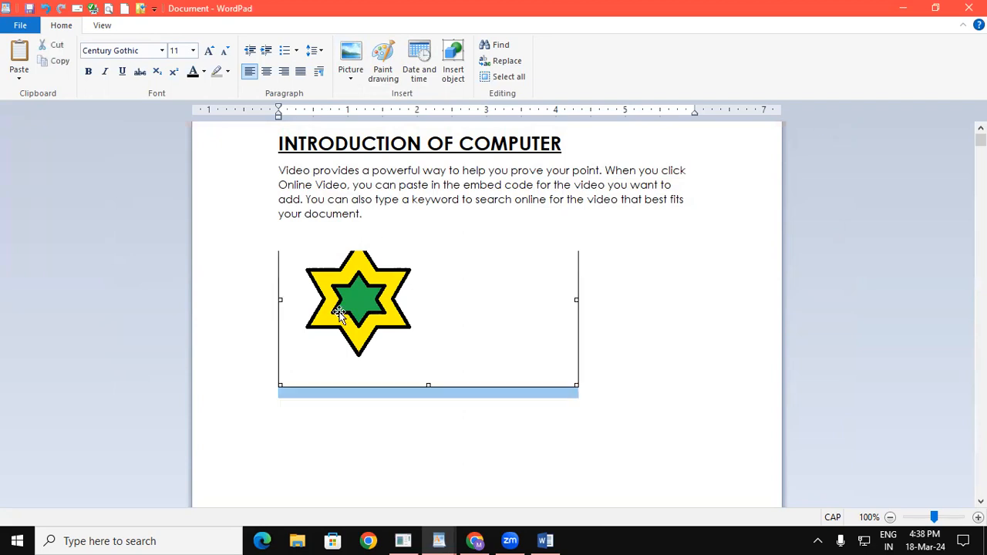
pyautogui.moveTo(405, 389); pyautogui.dragTo(407, 430)
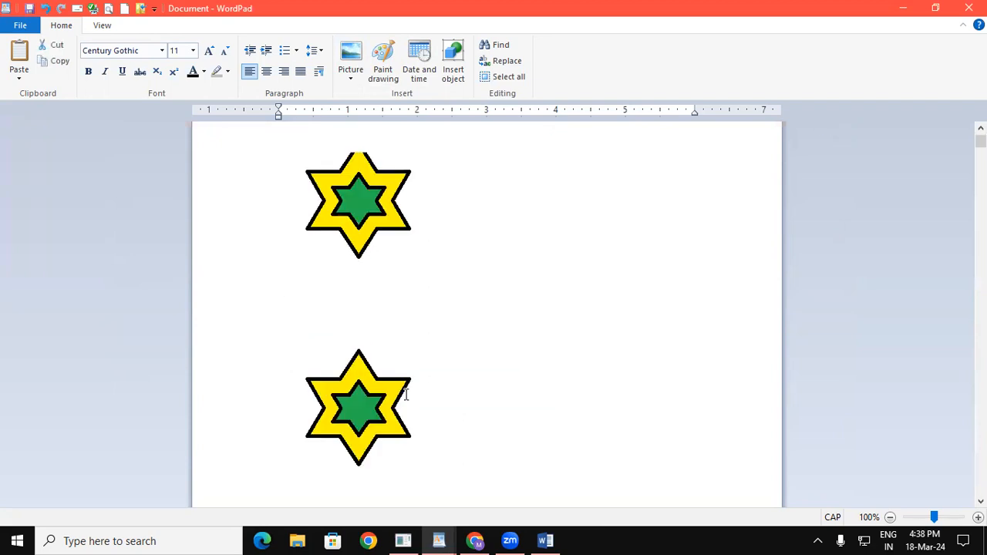
pyautogui.click(633, 316)
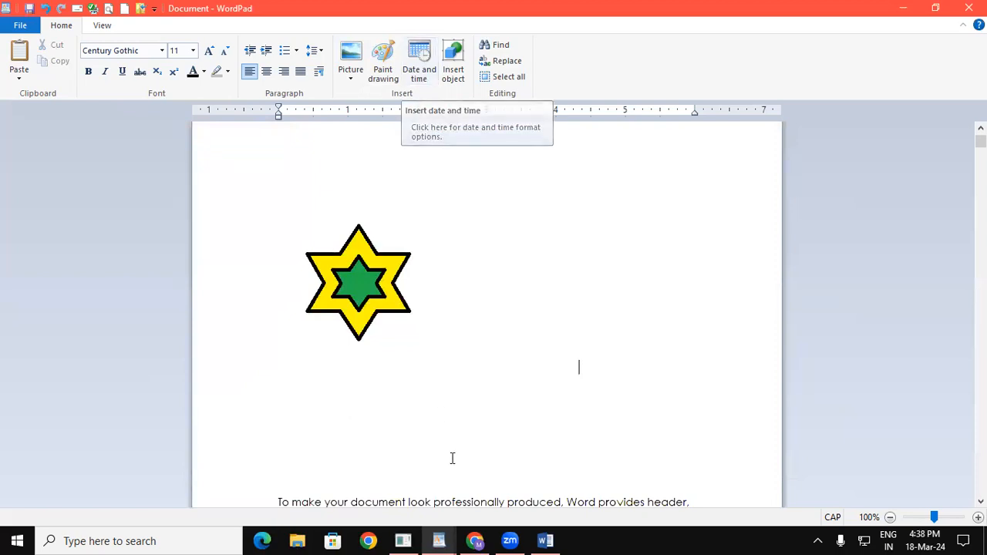
# Delete the star drawing and bring back the mouse picture below the first paragraph.
pyautogui.hotkey('shift', 'Left')
pyautogui.press('Delete')
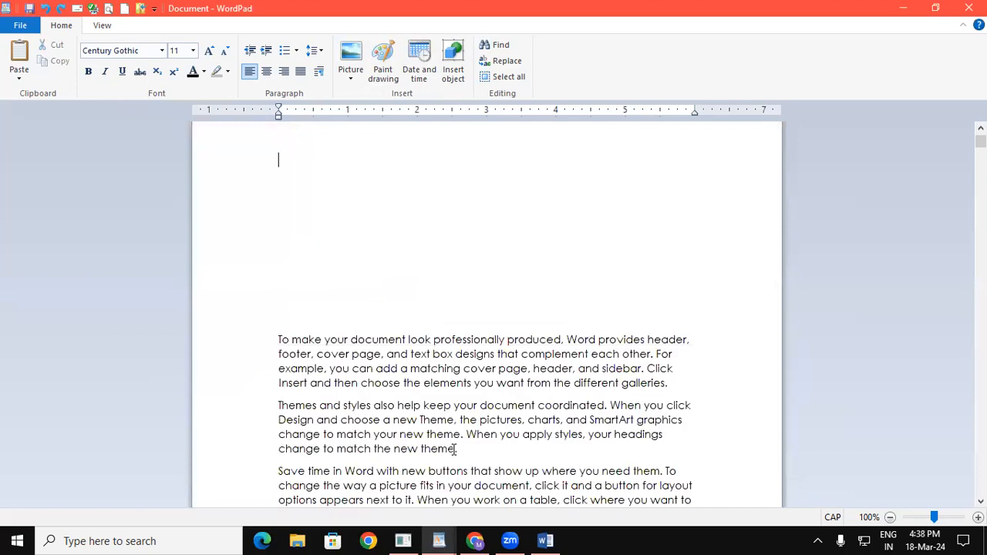
pyautogui.hotkey('ctrl', 'v')
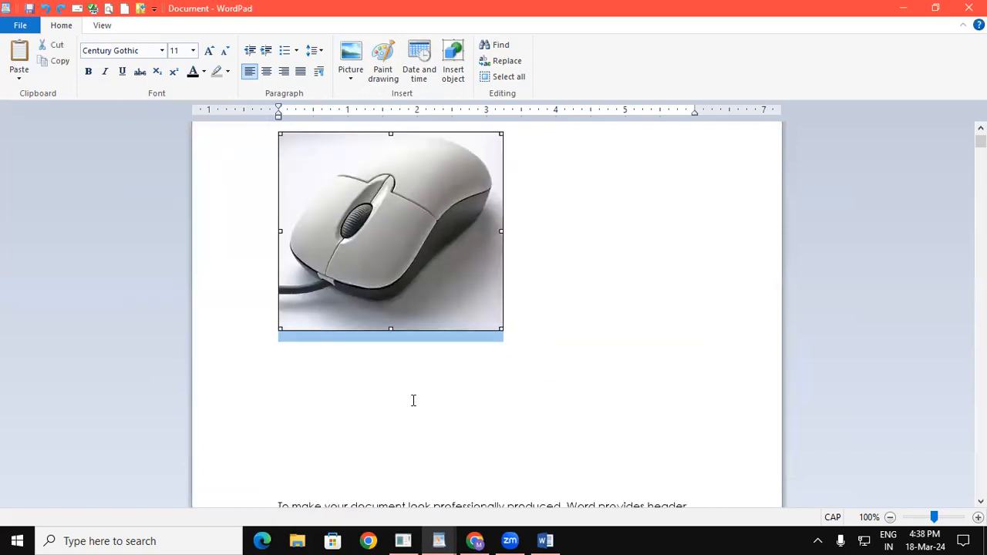
# Set the font size to 72 on the blank line below the mouse picture.
pyautogui.click(414, 401)
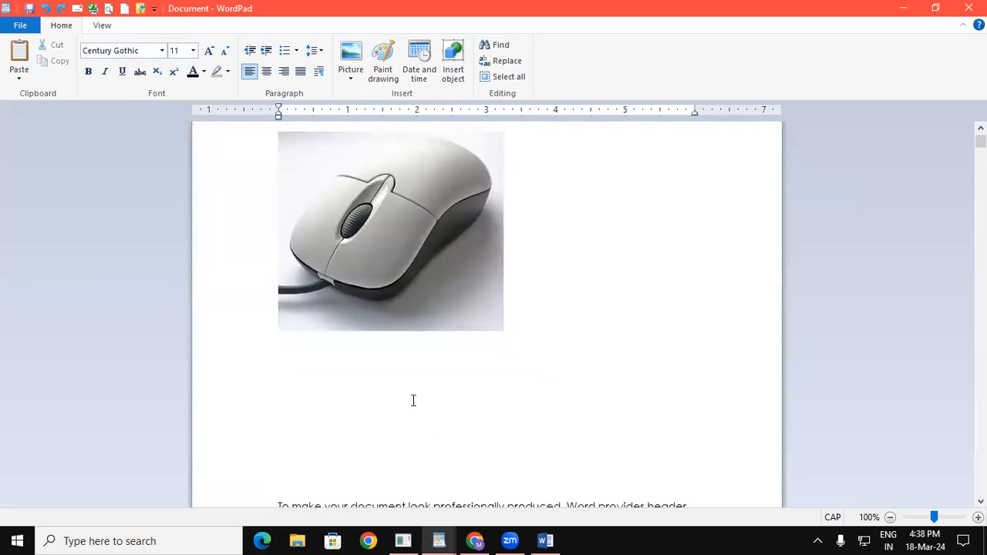
pyautogui.hotkey('ctrl', 'shift', '.')
pyautogui.hotkey('ctrl', 'shift', '.')
pyautogui.hotkey('ctrl', 'shift', '.')
pyautogui.hotkey('ctrl', 'shift', '.')
pyautogui.hotkey('ctrl', 'shift', '.')
pyautogui.hotkey('ctrl', 'shift', '.')
pyautogui.hotkey('ctrl', 'shift', '.')
pyautogui.hotkey('ctrl', 'shift', '.')
pyautogui.hotkey('ctrl', 'shift', '.')
pyautogui.hotkey('ctrl', 'shift', '.')
# Insert the current time below the mouse picture in the 04:38:53 PM format.
pyautogui.click(417, 68)
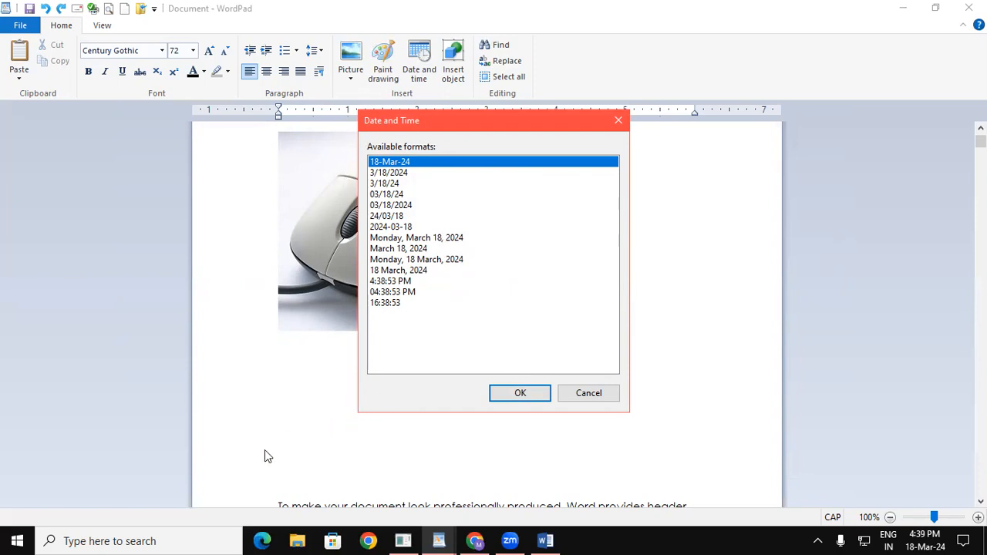
pyautogui.moveTo(402, 123); pyautogui.dragTo(164, 222)
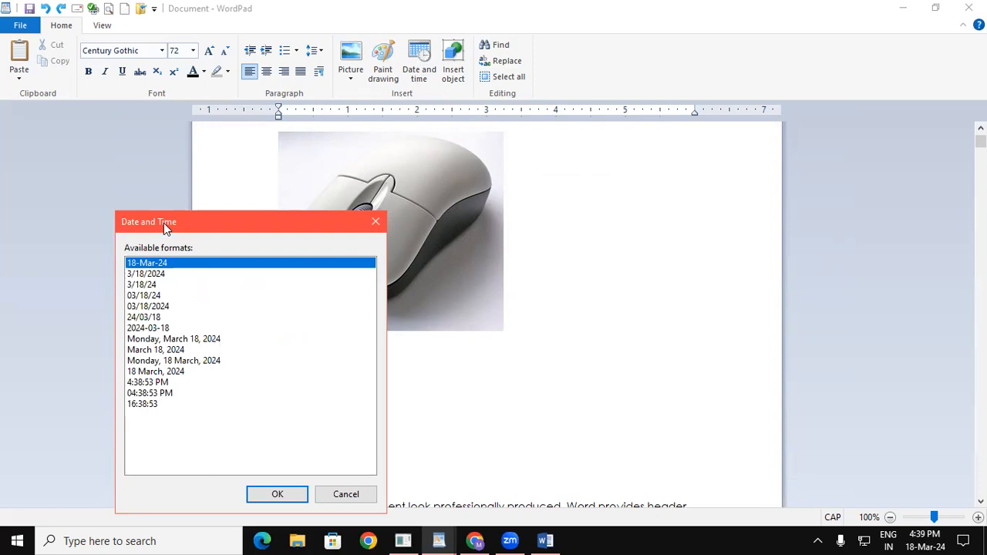
pyautogui.moveTo(165, 349); pyautogui.dragTo(168, 285)
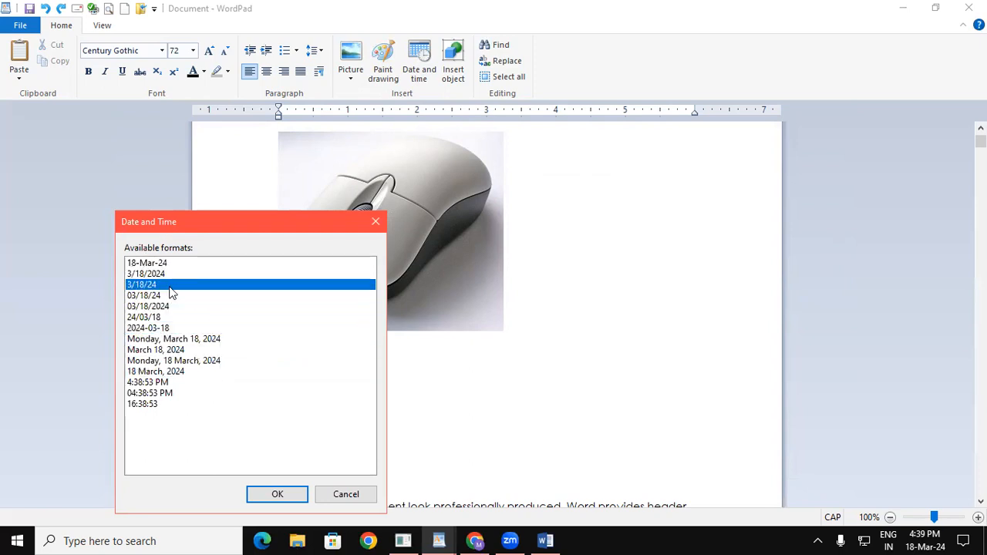
pyautogui.moveTo(186, 223); pyautogui.dragTo(163, 173)
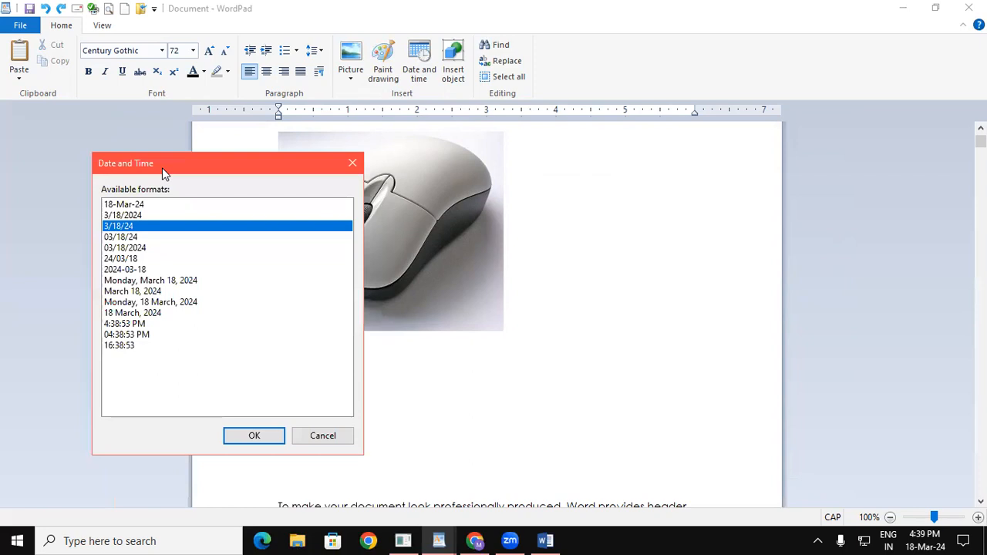
pyautogui.click(115, 337)
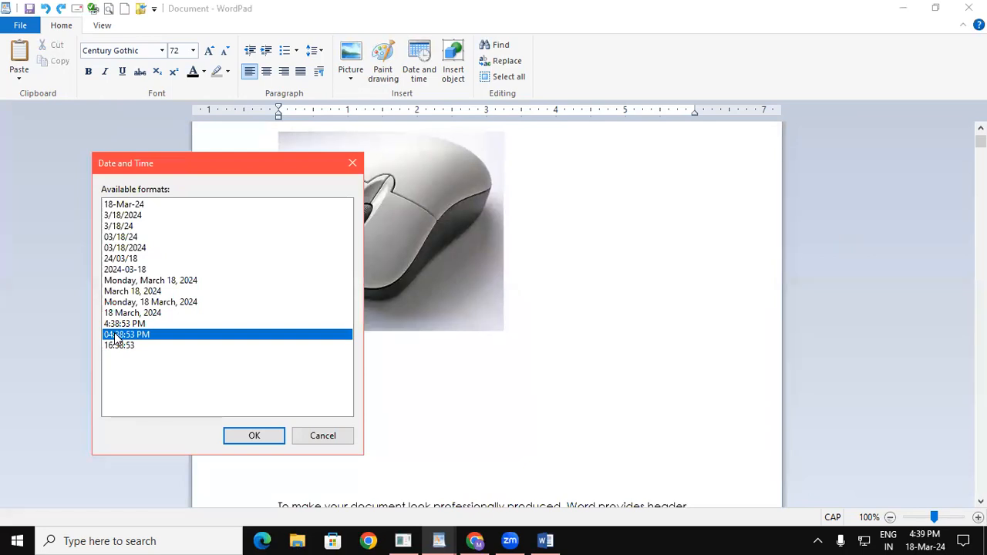
pyautogui.click(247, 439)
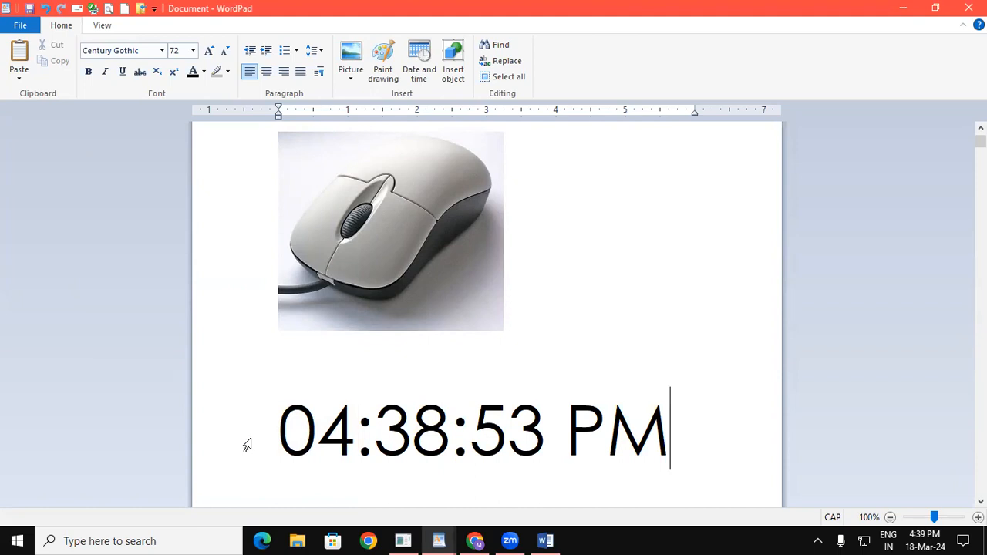
# Insert the current date on the line below the time in the Monday, 18 March, 2024 format.
pyautogui.press('Return')
pyautogui.press('Return')
pyautogui.press('Return')
pyautogui.click(284, 311)
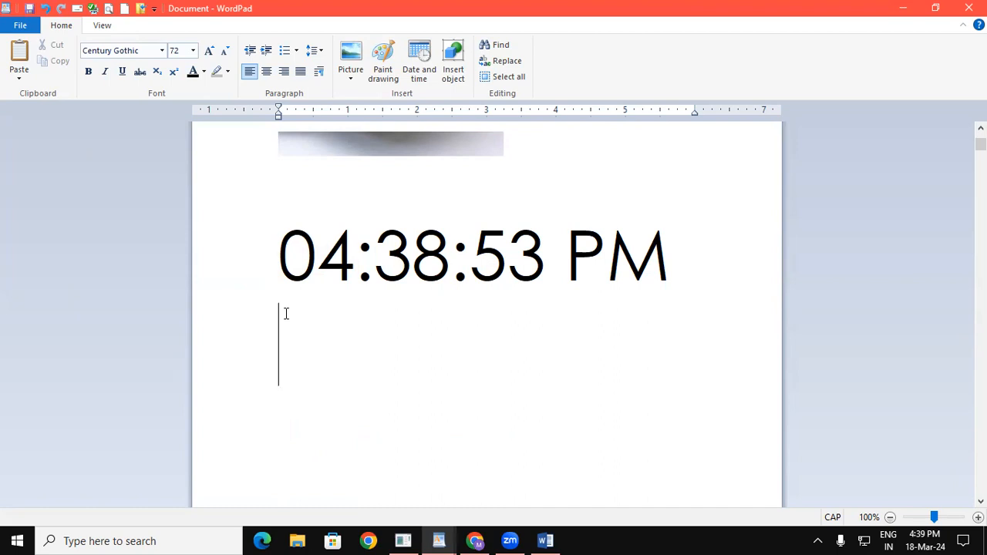
pyautogui.click(422, 74)
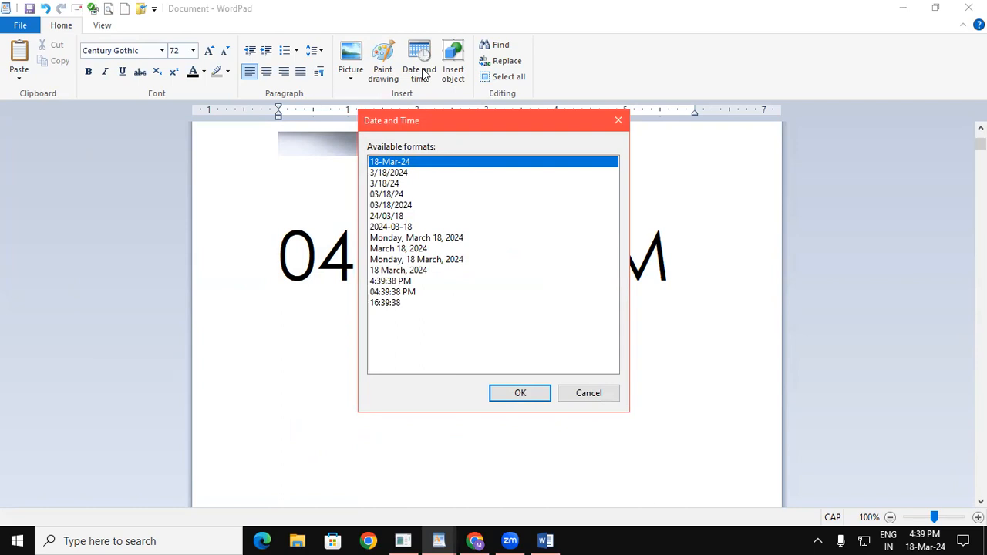
pyautogui.click(422, 260)
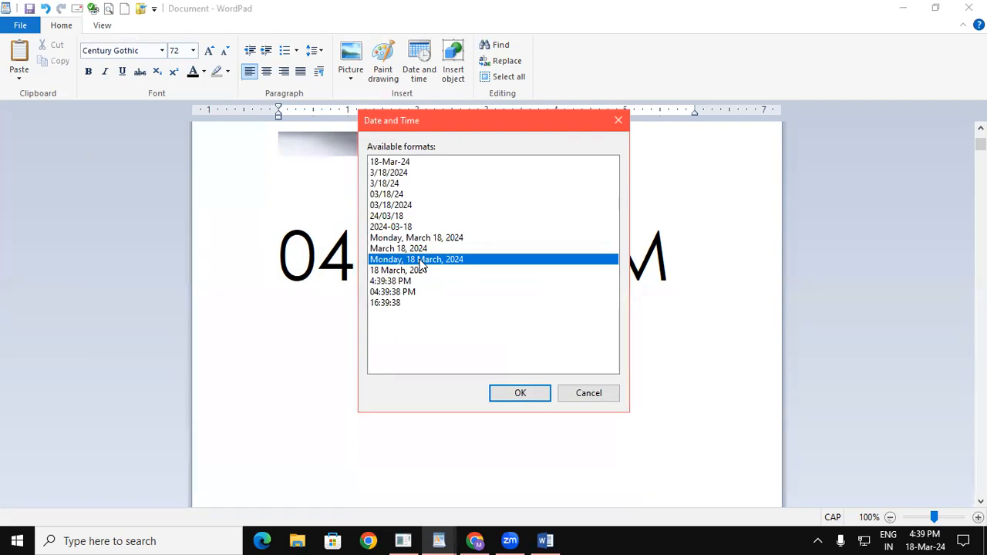
pyautogui.click(513, 393)
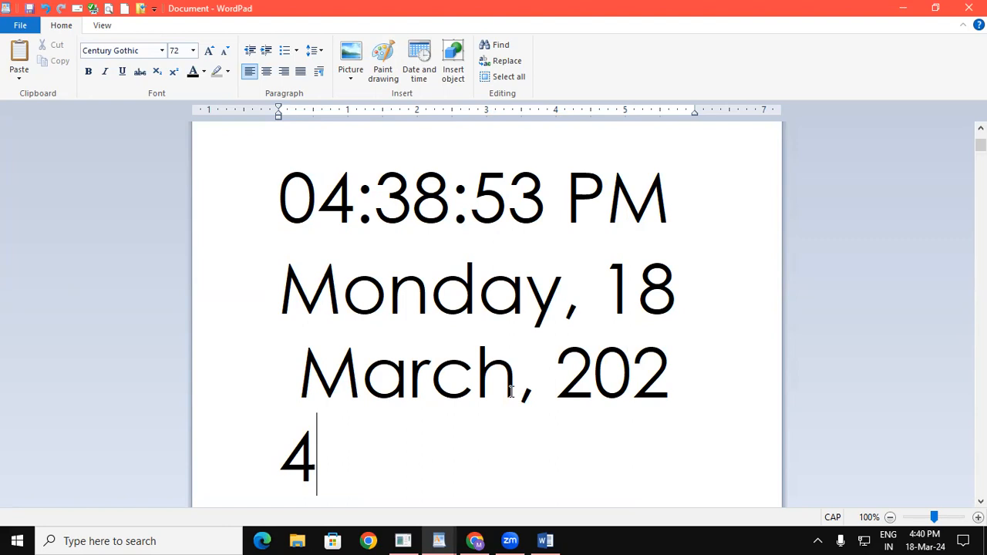
# Switch to Control Panel and open the Date and Time Settings for changing the system date and time.
pyautogui.click(100, 540)
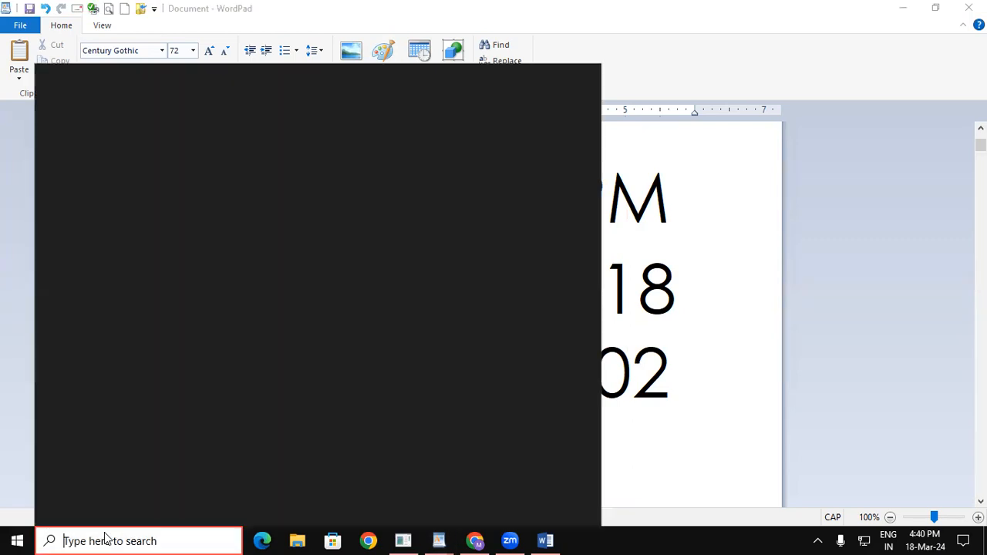
pyautogui.write('CONTR')
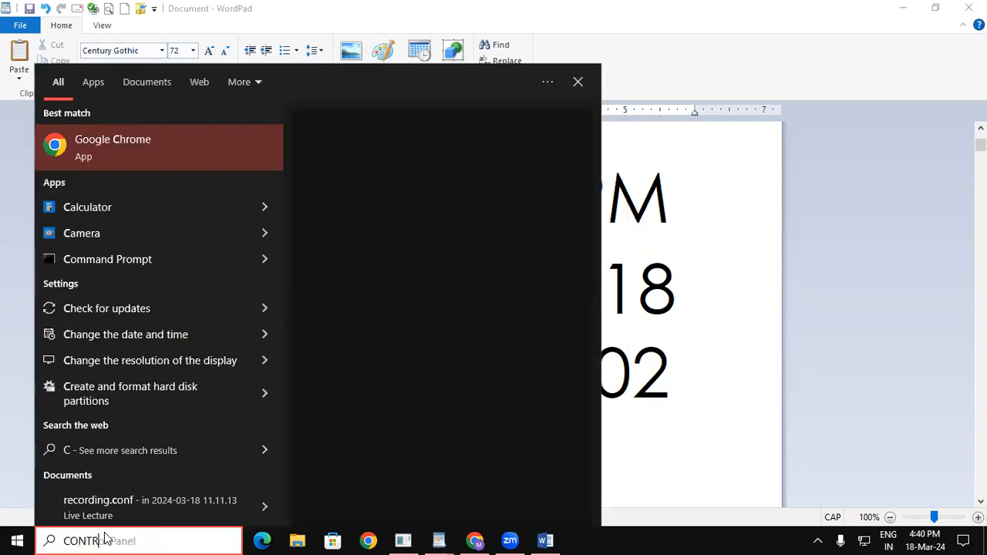
pyautogui.write('OL')
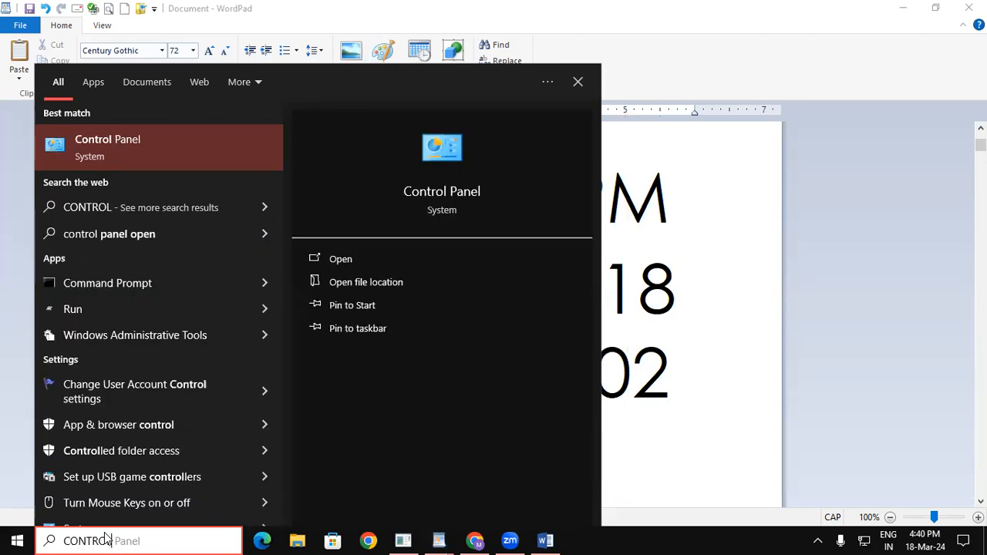
pyautogui.press('Return')
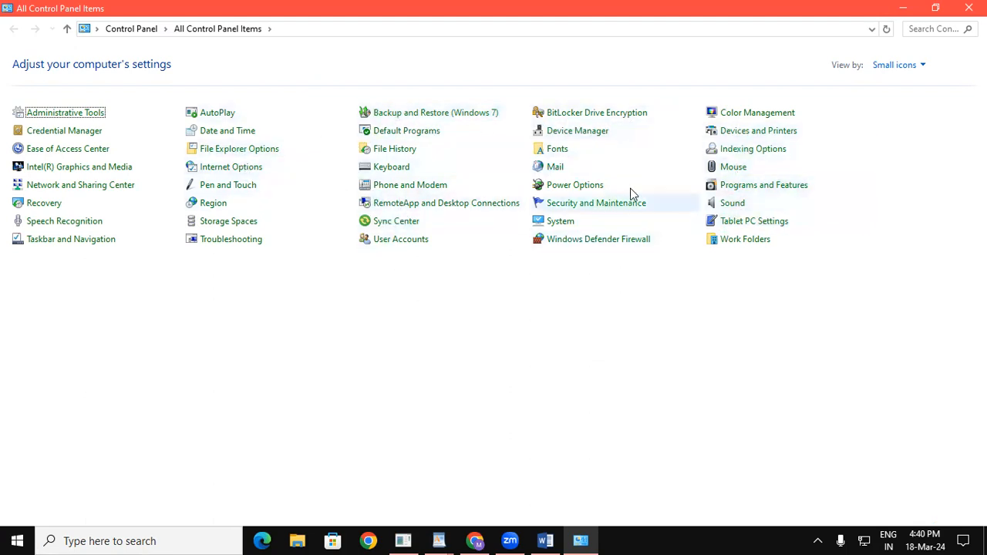
pyautogui.click(243, 132)
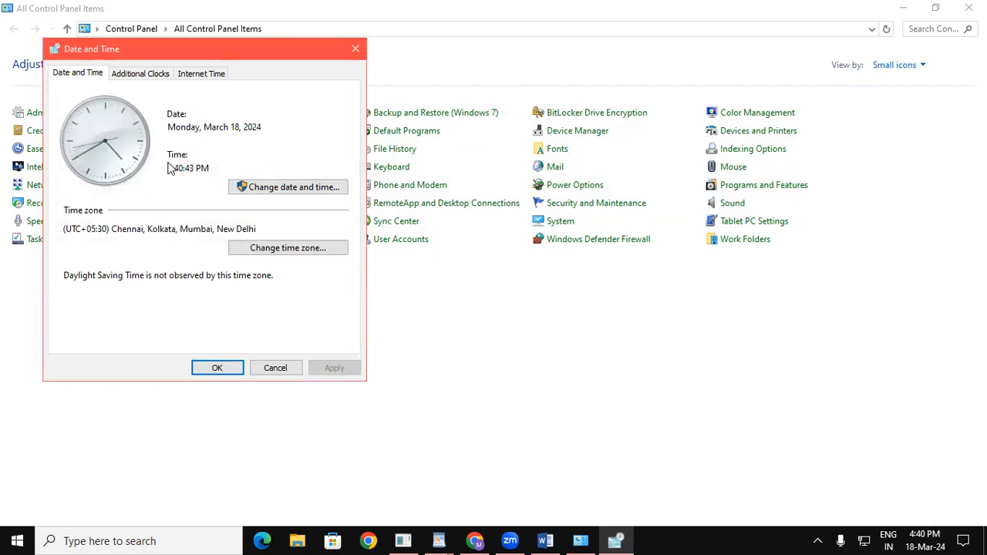
pyautogui.click(299, 187)
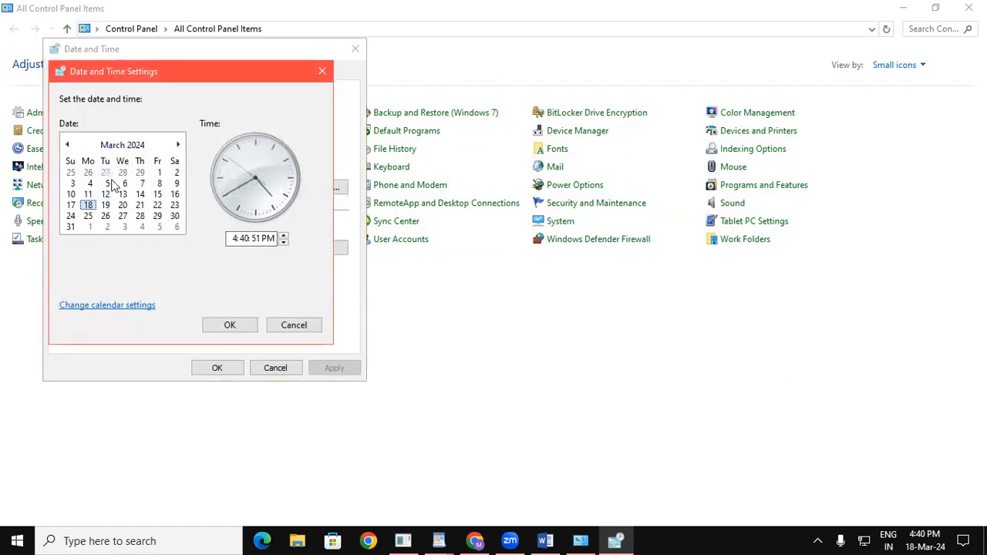
# Close the date and time settings and Control Panel without changes, and clear the entire WordPad document.
pyautogui.click(249, 238)
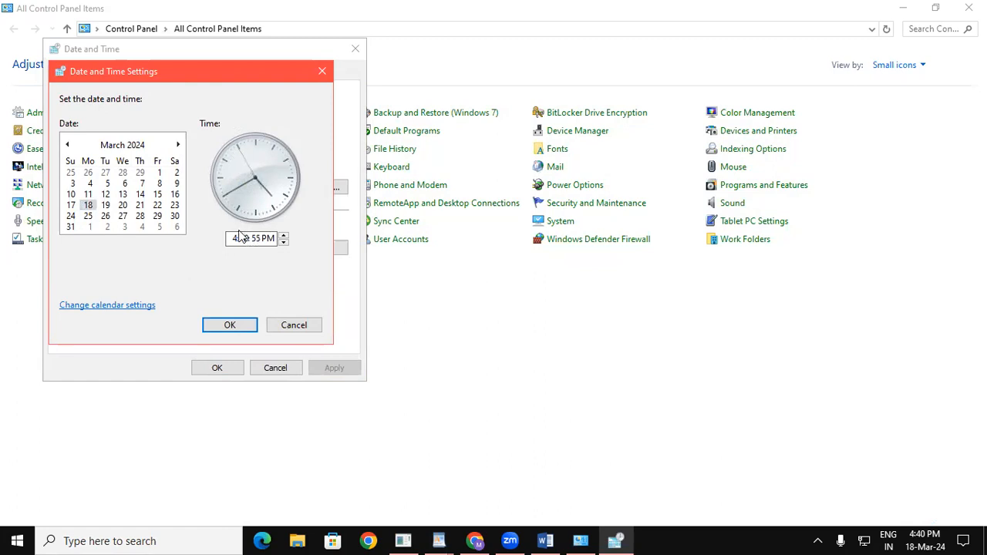
pyautogui.click(322, 71)
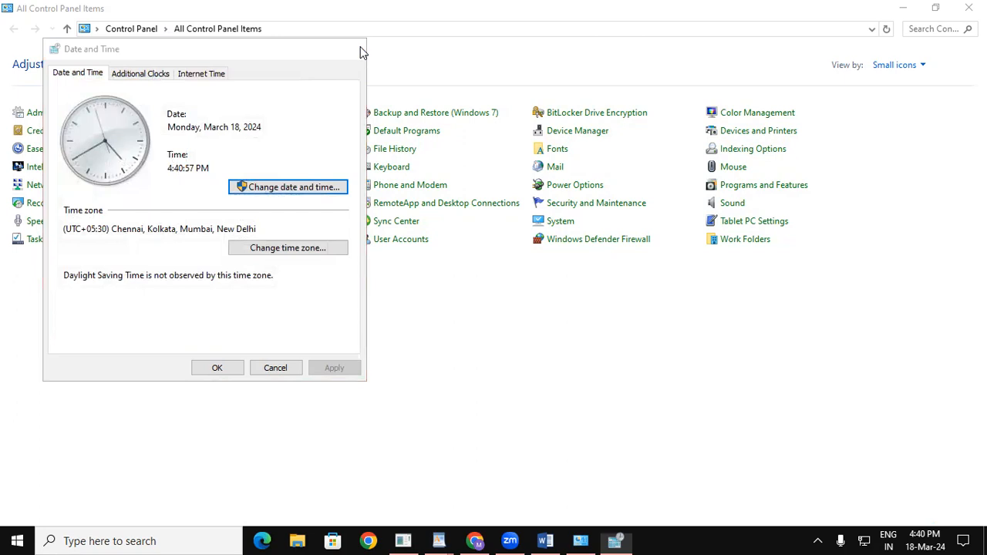
pyautogui.click(356, 49)
pyautogui.click(969, 8)
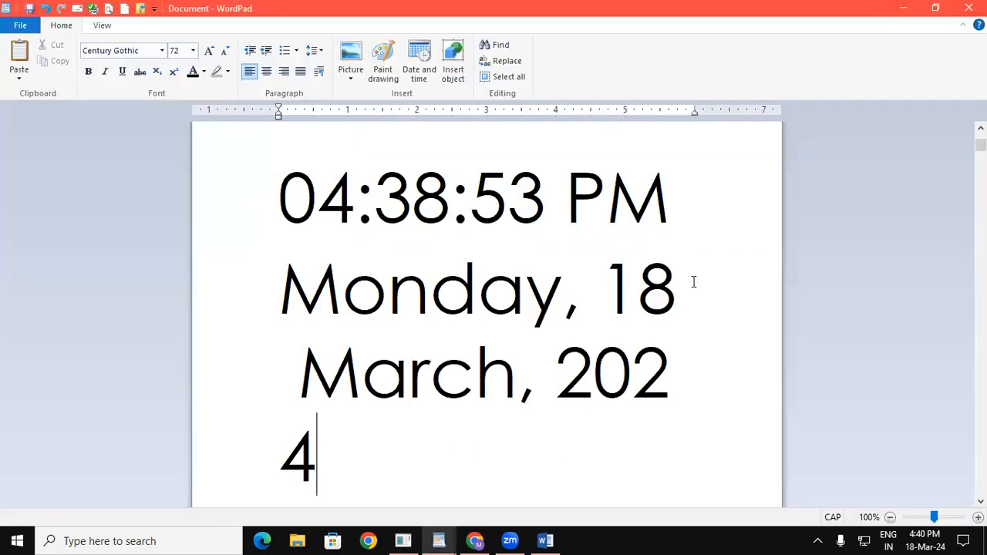
pyautogui.hotkey('ctrl', 'a')
pyautogui.press('Delete')
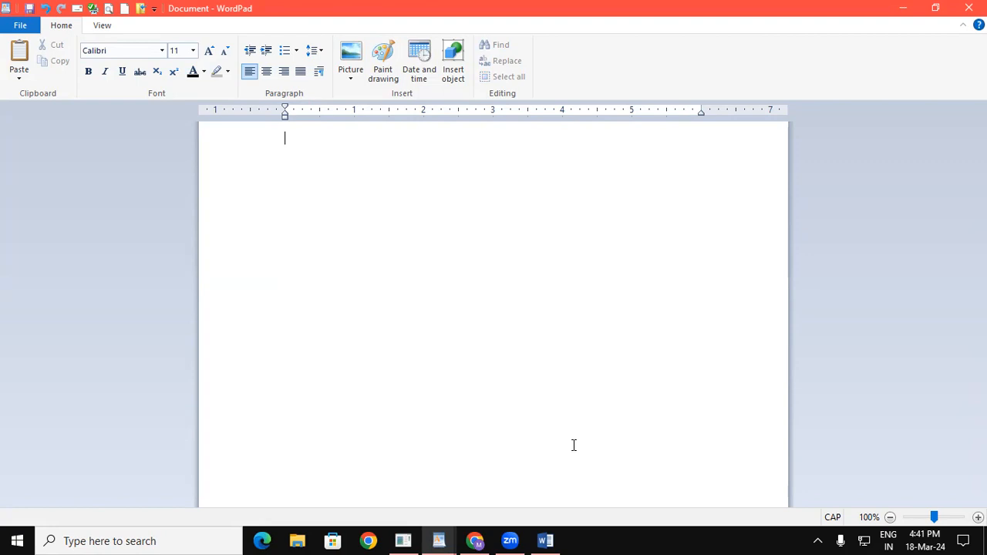
# Insert a new Microsoft Excel Chart object, reopen the embedded chart in Excel, and return to the document.
pyautogui.click(463, 70)
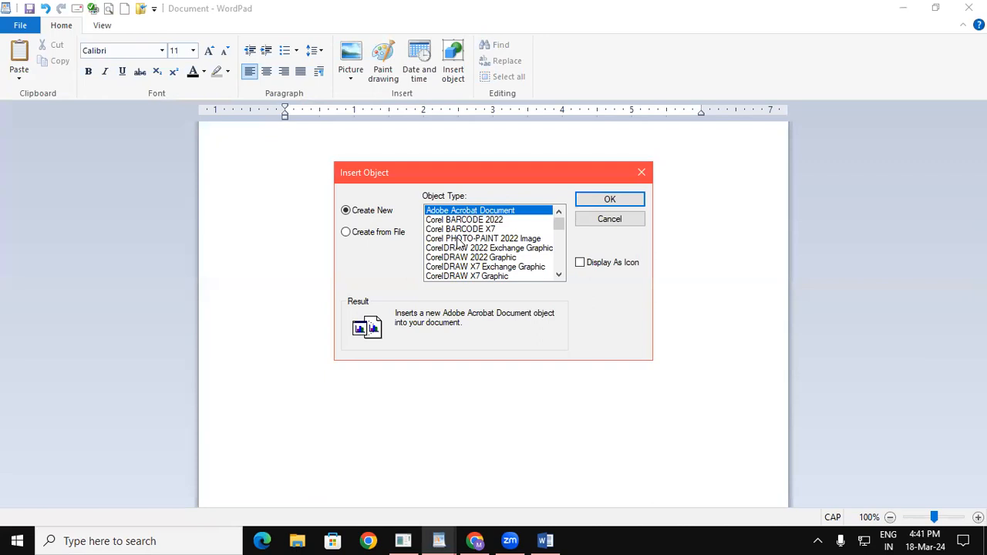
pyautogui.click(559, 276)
pyautogui.click(559, 276)
pyautogui.click(559, 276)
pyautogui.click(558, 276)
pyautogui.click(559, 276)
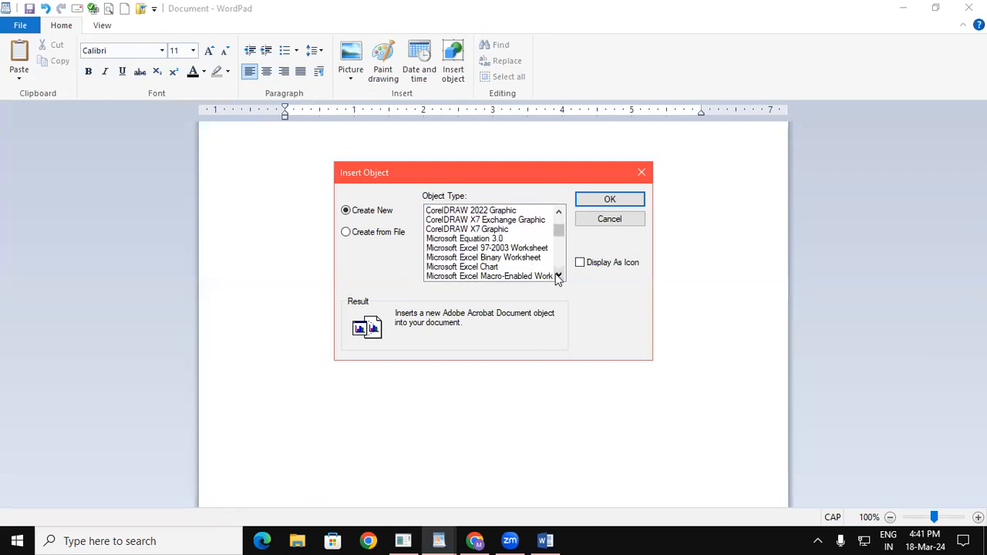
pyautogui.click(491, 267)
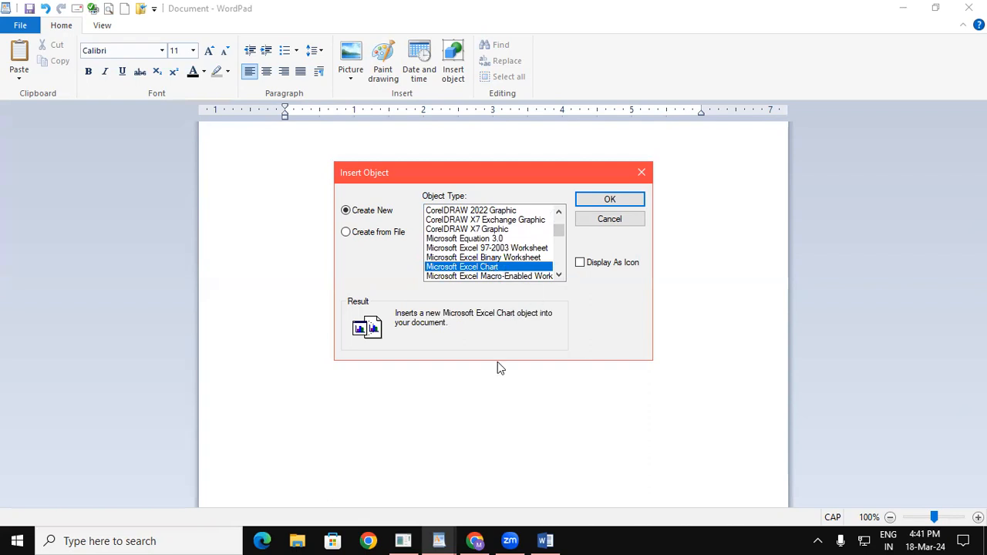
pyautogui.click(629, 202)
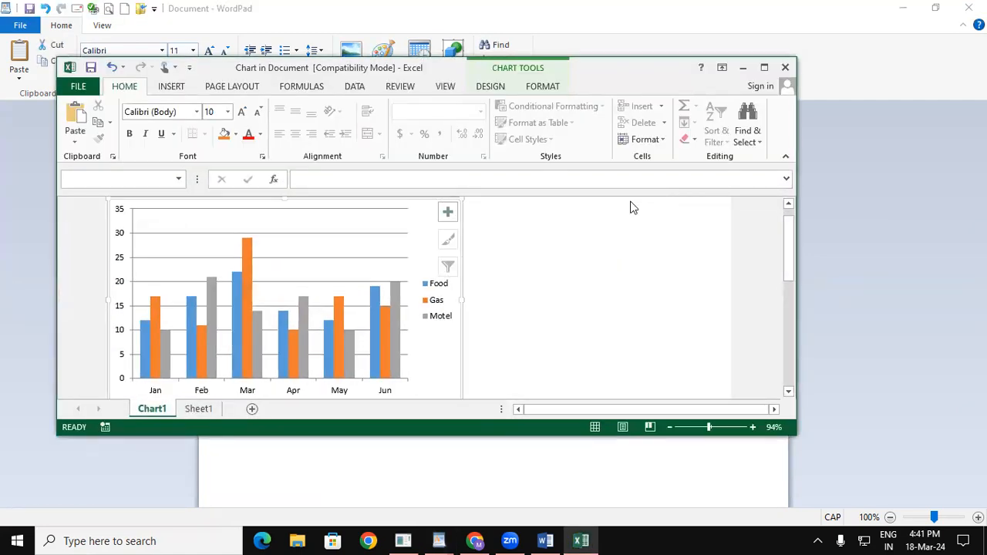
pyautogui.click(787, 65)
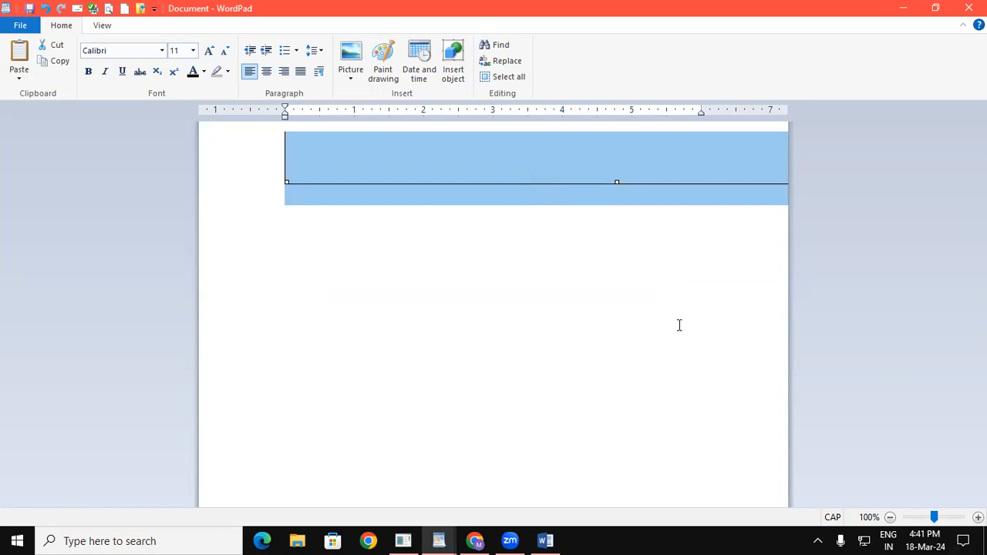
pyautogui.doubleClick(506, 310)
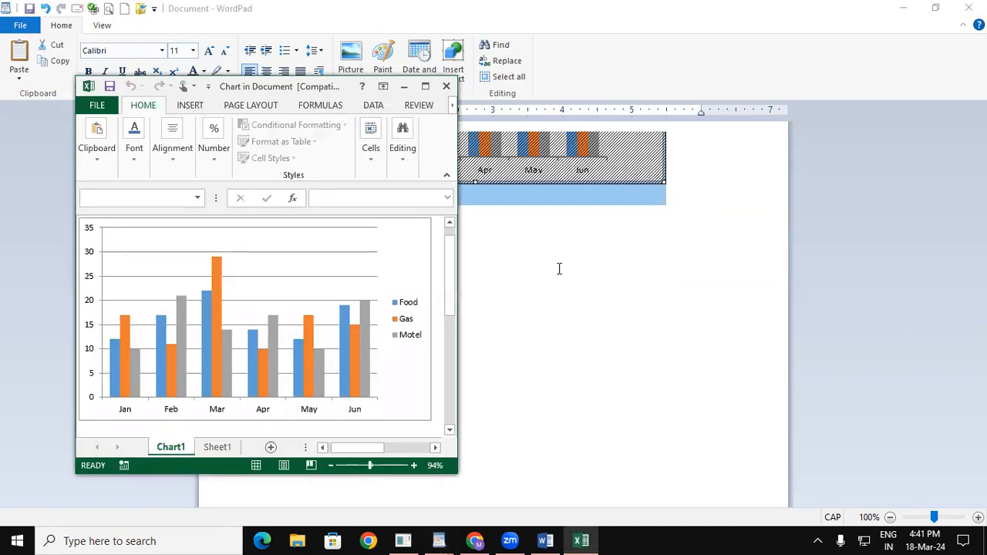
pyautogui.click(446, 86)
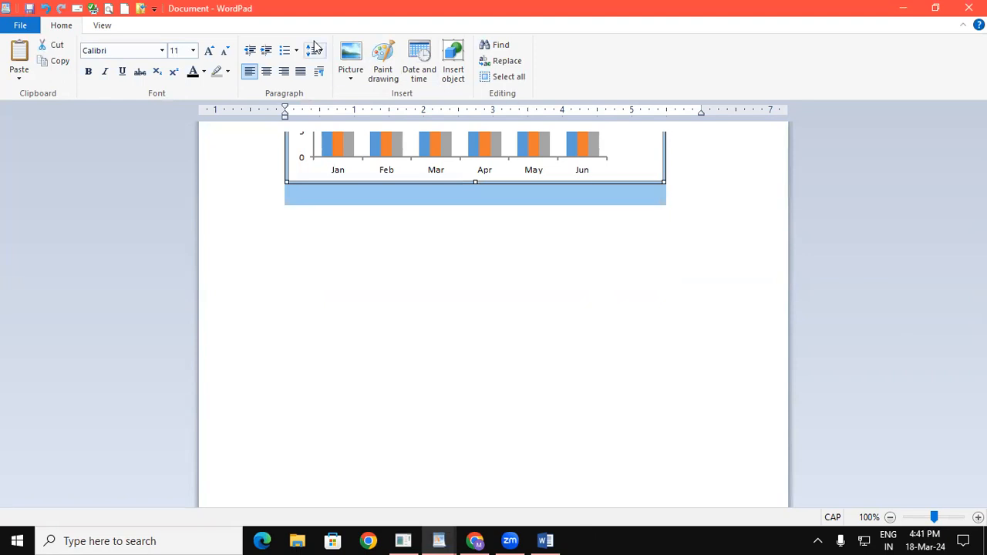
# Select the embedded Excel chart and try to move it further down the page.
pyautogui.click(110, 29)
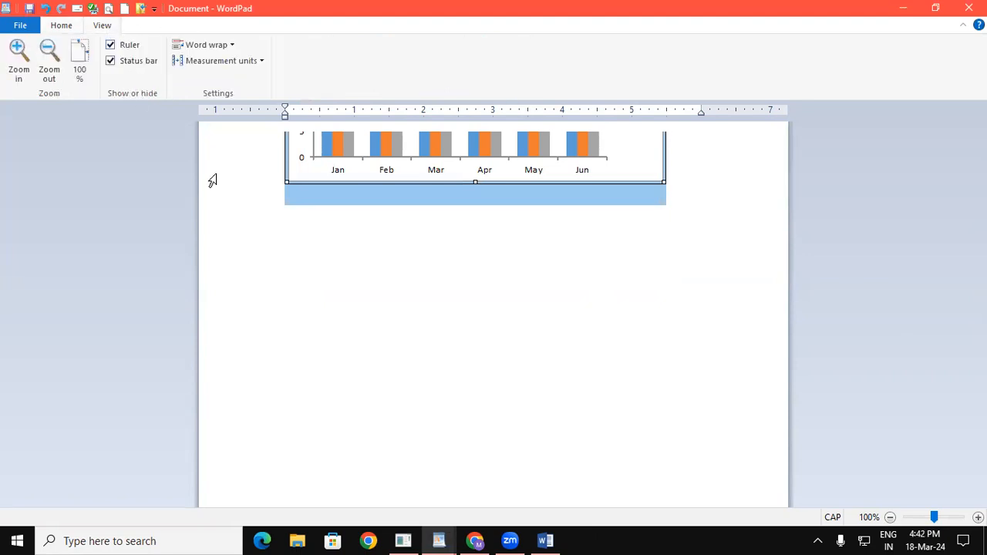
pyautogui.click(264, 213)
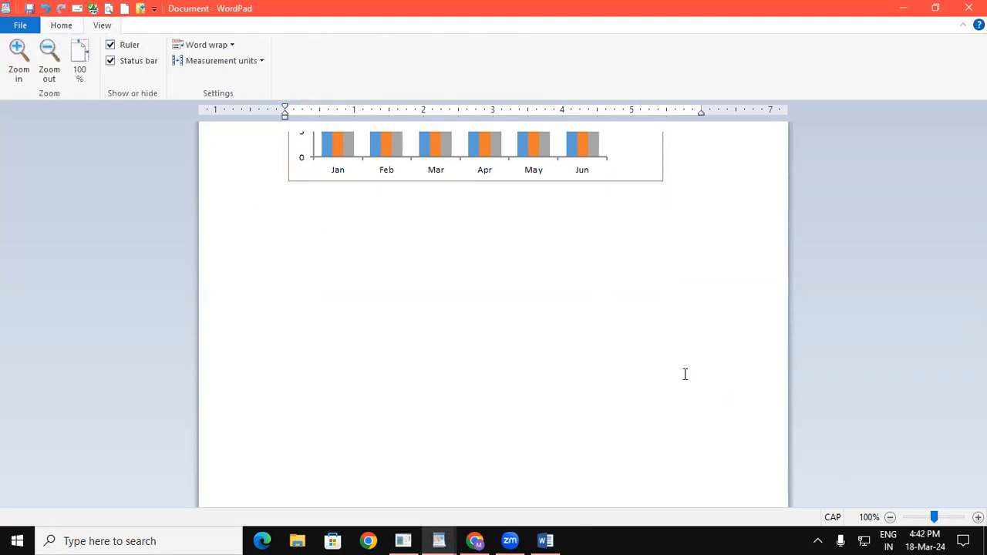
pyautogui.click(626, 175)
pyautogui.moveTo(625, 174); pyautogui.dragTo(635, 319)
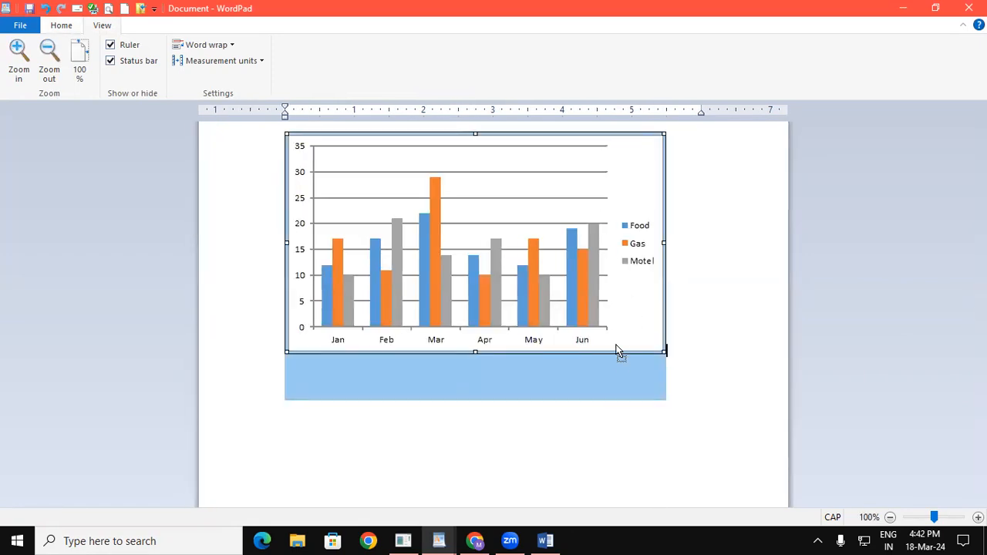
pyautogui.click(713, 318)
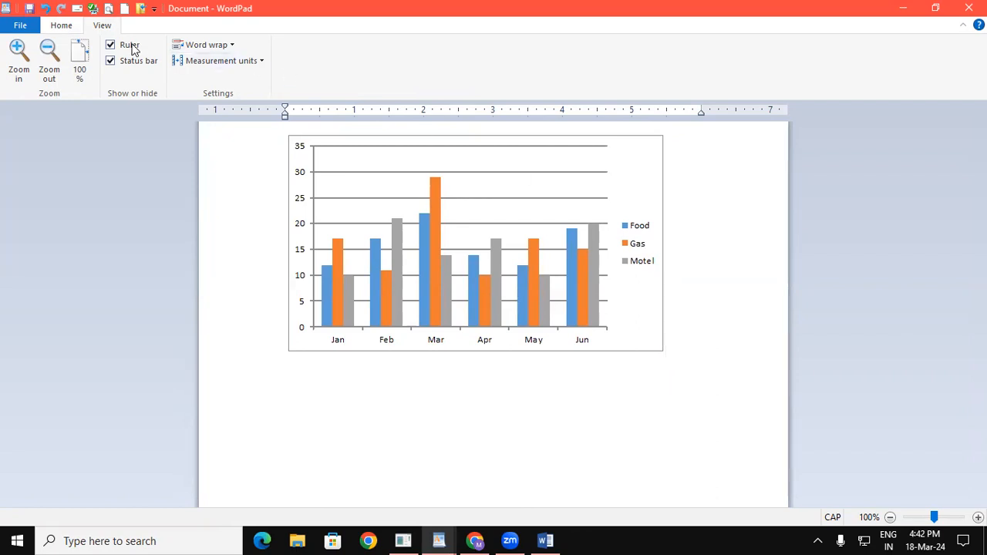
# Insert a new Microsoft Excel Worksheet object after the chart.
pyautogui.click(70, 30)
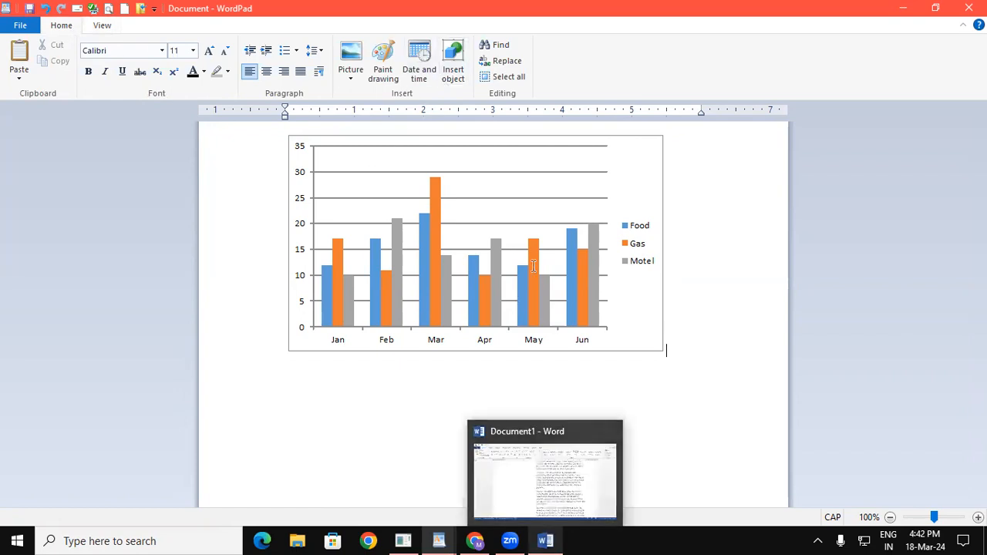
pyautogui.click(464, 70)
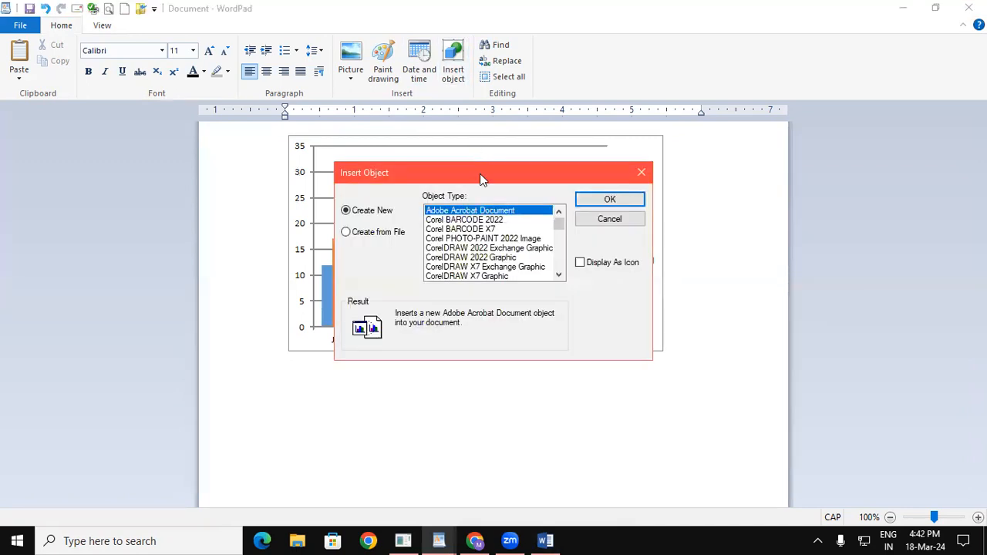
pyautogui.click(561, 275)
pyautogui.click(561, 273)
pyautogui.click(561, 273)
pyautogui.click(561, 273)
pyautogui.click(561, 275)
pyautogui.click(560, 275)
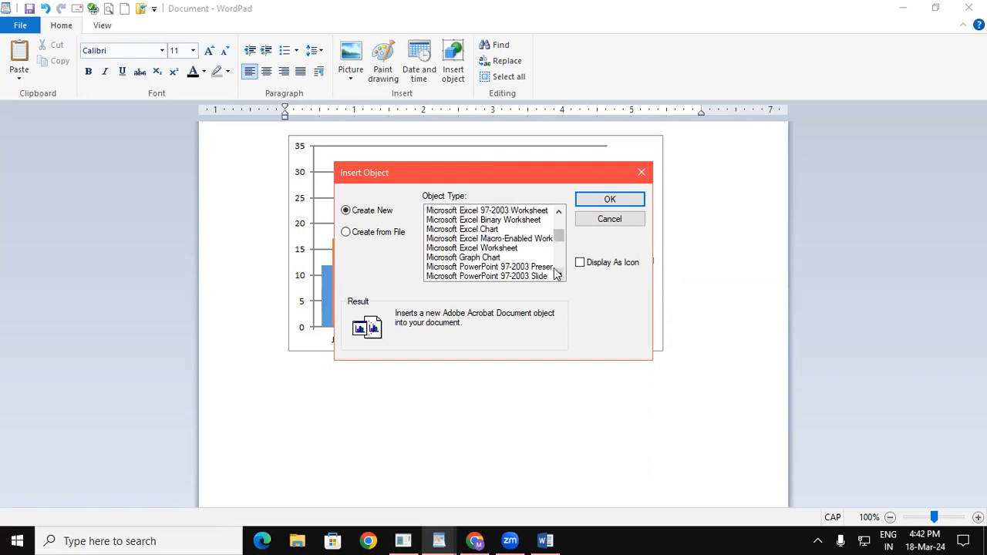
pyautogui.click(484, 249)
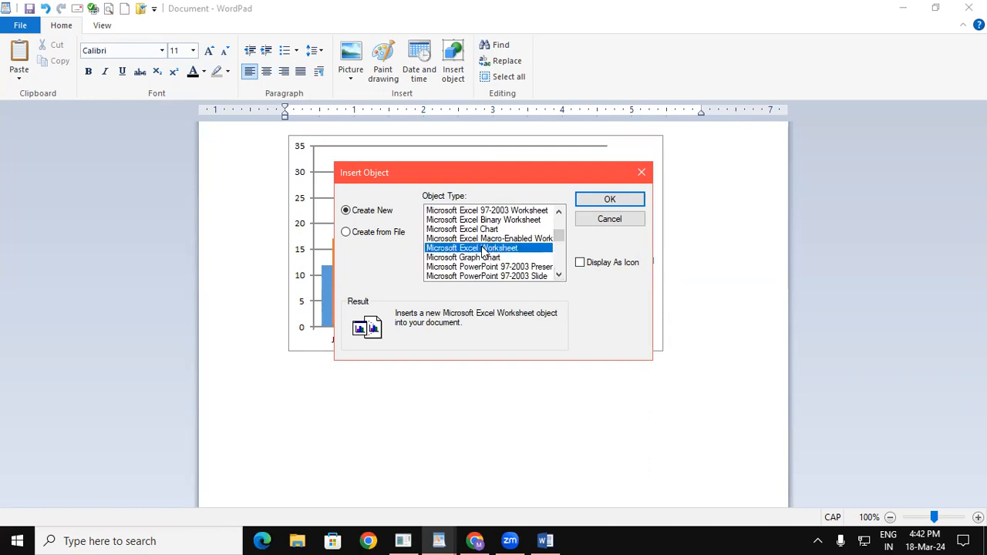
pyautogui.click(610, 199)
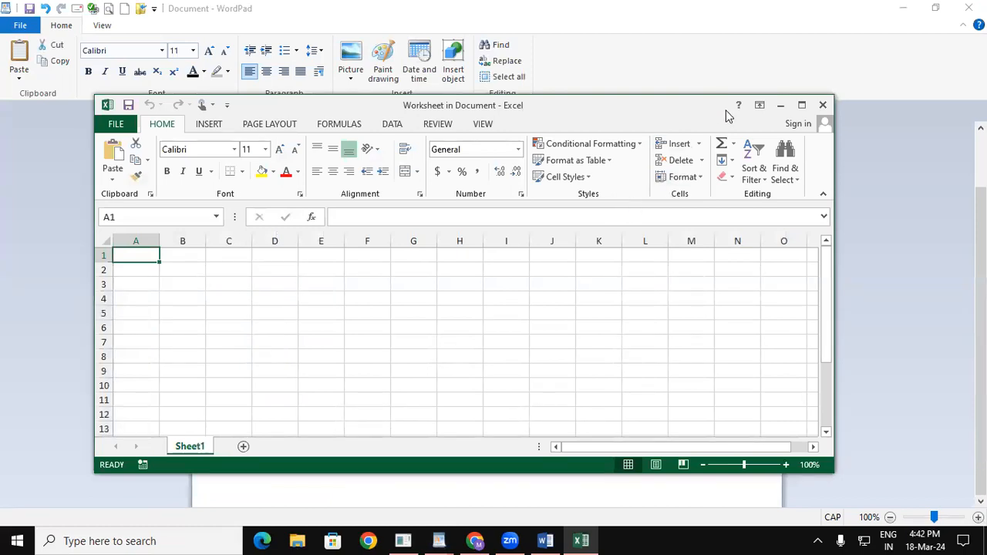
# Look over the blank cells of the embedded worksheet in Excel and return to the document.
pyautogui.click(371, 324)
pyautogui.click(549, 339)
pyautogui.click(343, 301)
pyautogui.click(540, 312)
pyautogui.click(198, 311)
pyautogui.click(553, 323)
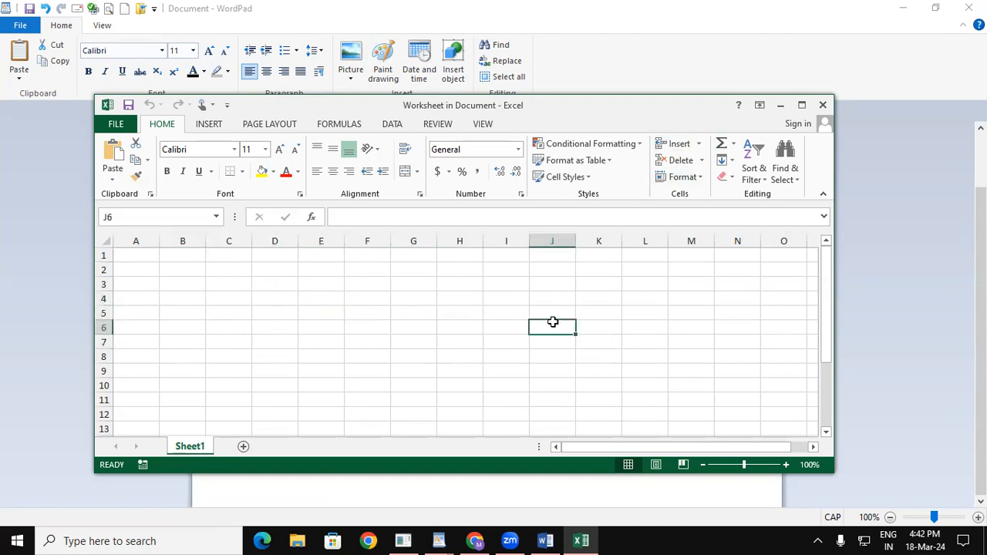
pyautogui.click(824, 105)
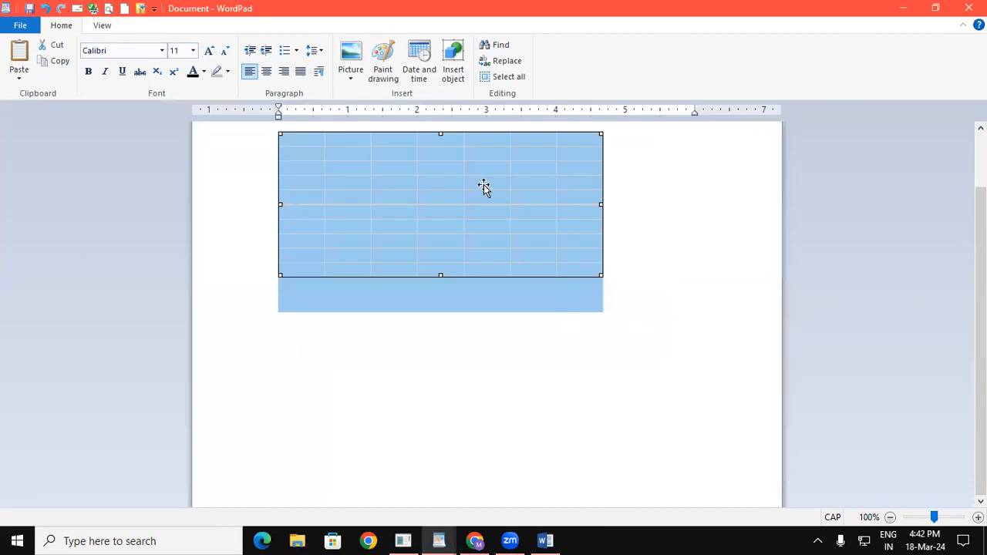
# Delete the inserted Excel objects and paste the "Video provides a powerful way" sample paragraphs into the document several times.
pyautogui.press('Delete')
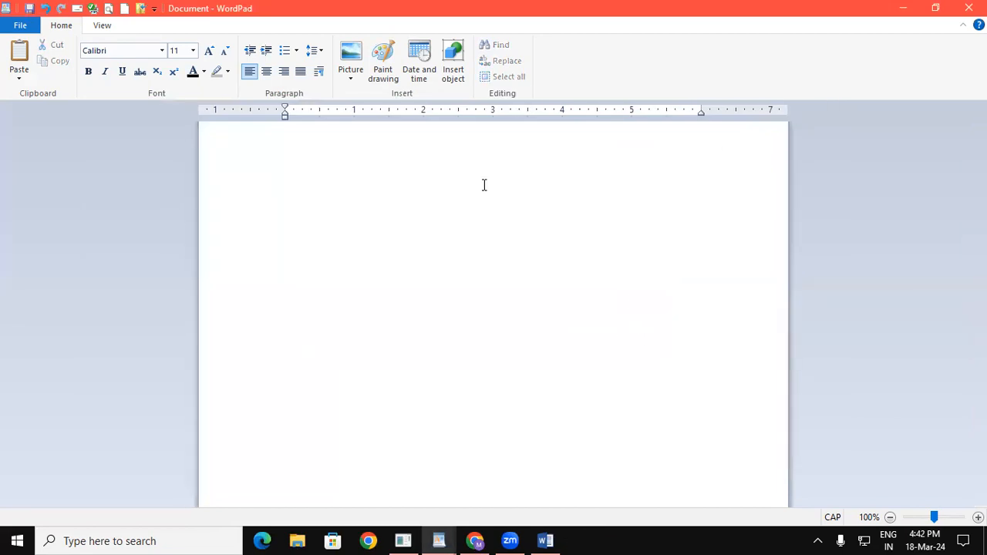
pyautogui.write('Video provides a powerful way to help you prove your point. When you click Online Video, you can paste in the embed code for the video you want to add. You can also type a keyword to search online for the video that best fits your document. To make your document look professionally produced, Word provides header, footer, cover page, and text box designs that complement each other. For example, you can add a matching cover page, header, and sidebar. Click Insert and then choose the elements you want from the different galleries. Themes and styles also help keep your document coordinated. When you click Design and choose a new Theme, the pictures, charts, and SmartArt graphics change to match your new theme. When you apply styles, your headings change to match the new theme. Save time in Word with new buttons that show up where you need them. To change the way a picture fits in your document, click it and a button for layout options appears next to it. When you work on a table, click where you want to add a row or a column, and then click the plus sign. Reading is easier, too, in the new Reading view. You can collapse parts of the document and focus on the text you want. If you need to stop reading before you reach the end, Word remembers where you left off - even on another device.')
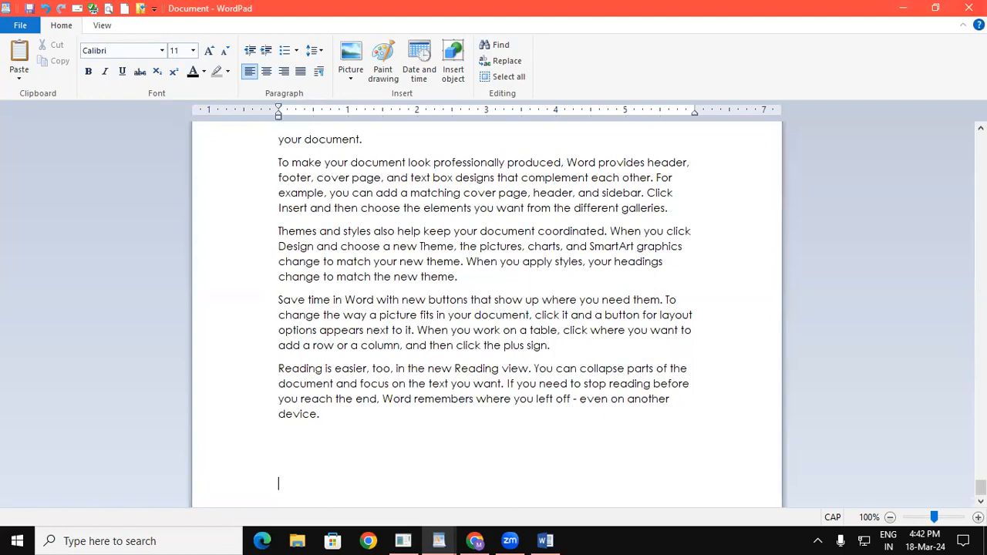
pyautogui.hotkey('ctrl', 'v')
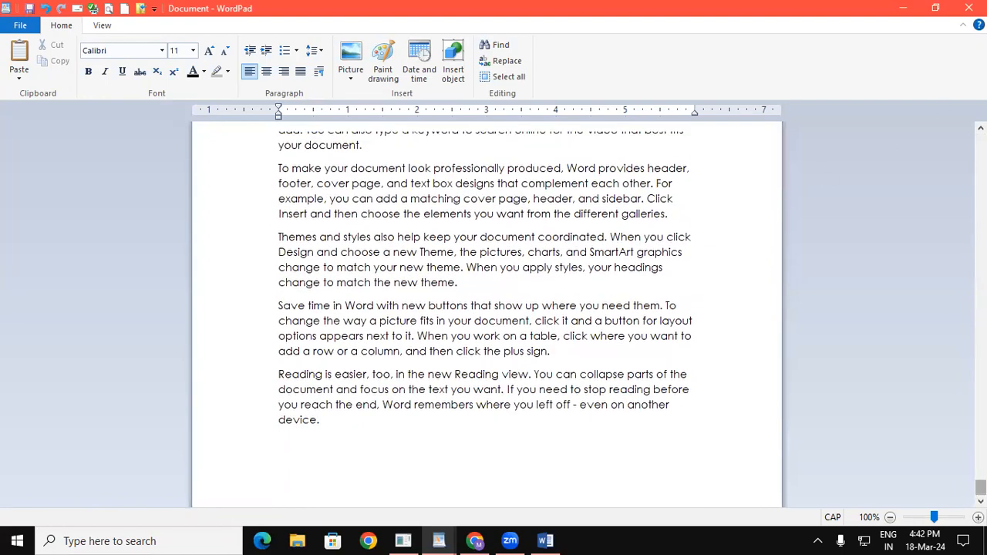
pyautogui.hotkey('ctrl', 'v')
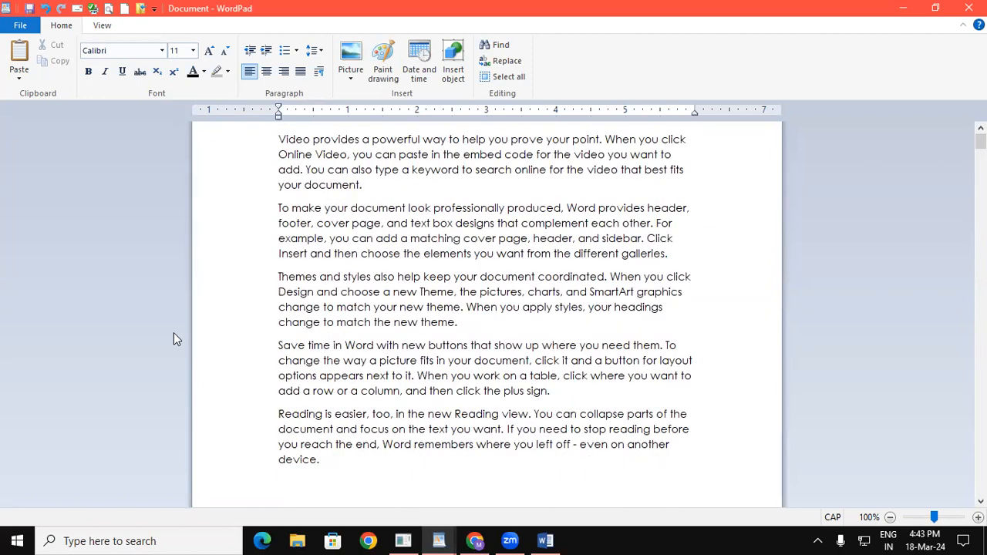
# Search the sample text for "YOU" and go through its successive occurrences.
pyautogui.hotkey('ctrl', 'f')
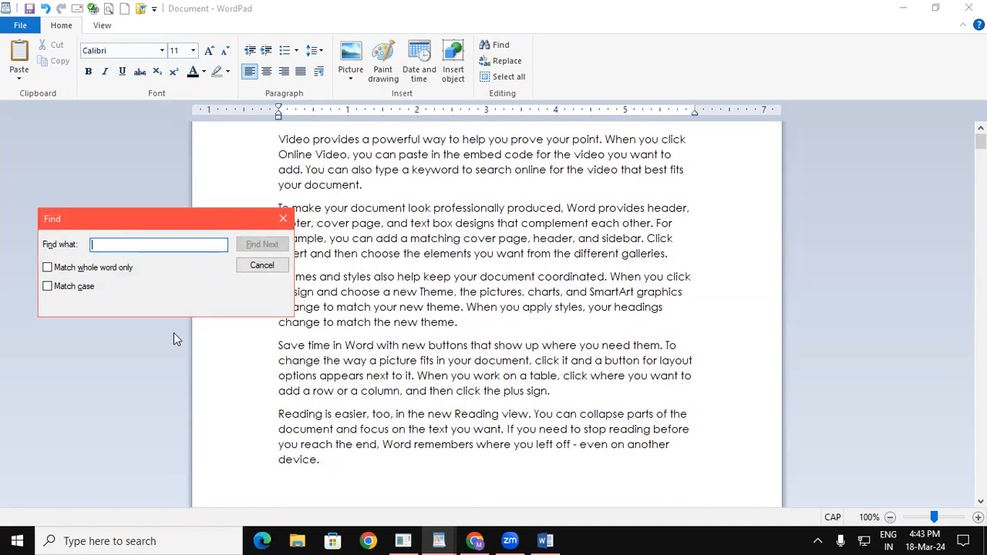
pyautogui.write('YOU')
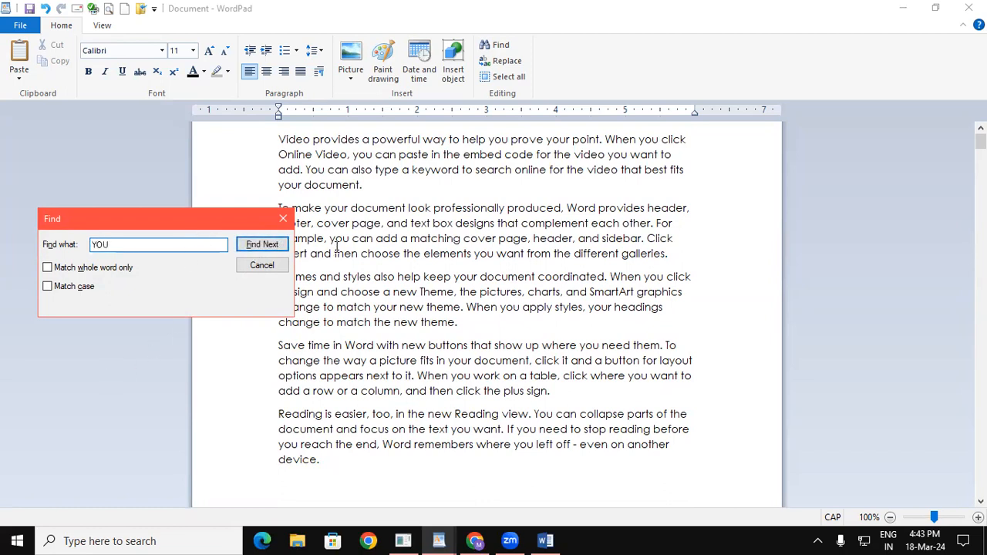
pyautogui.click(262, 244)
pyautogui.click(262, 245)
pyautogui.click(262, 245)
pyautogui.click(262, 245)
pyautogui.click(262, 244)
pyautogui.click(263, 244)
pyautogui.click(262, 244)
pyautogui.click(262, 245)
pyautogui.click(263, 245)
pyautogui.click(263, 245)
pyautogui.click(262, 244)
pyautogui.click(263, 245)
pyautogui.click(262, 245)
pyautogui.click(263, 244)
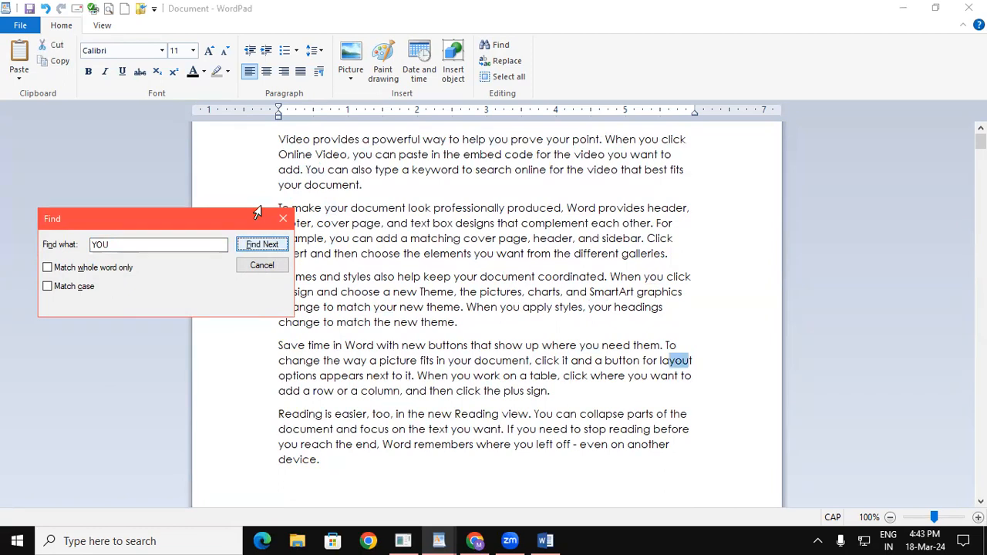
pyautogui.click(283, 219)
pyautogui.click(503, 290)
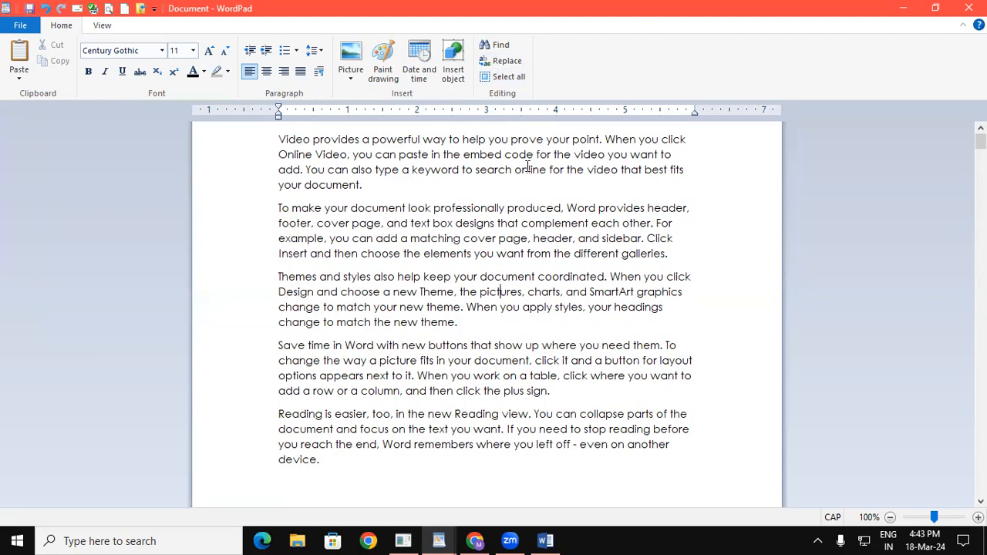
# Replace every occurrence of "YOU" in the document with "PADRAUNA".
pyautogui.hotkey('ctrl', 'h')
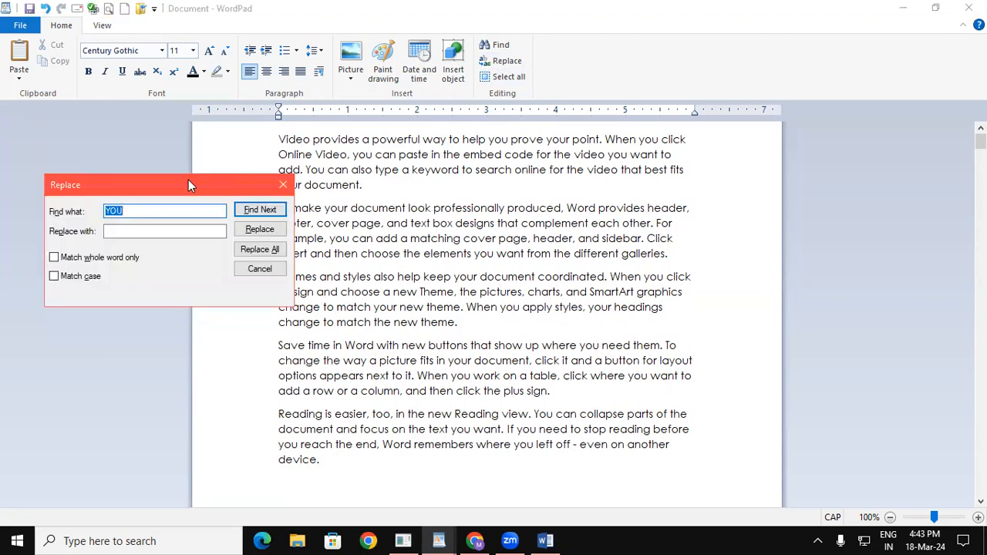
pyautogui.click(147, 233)
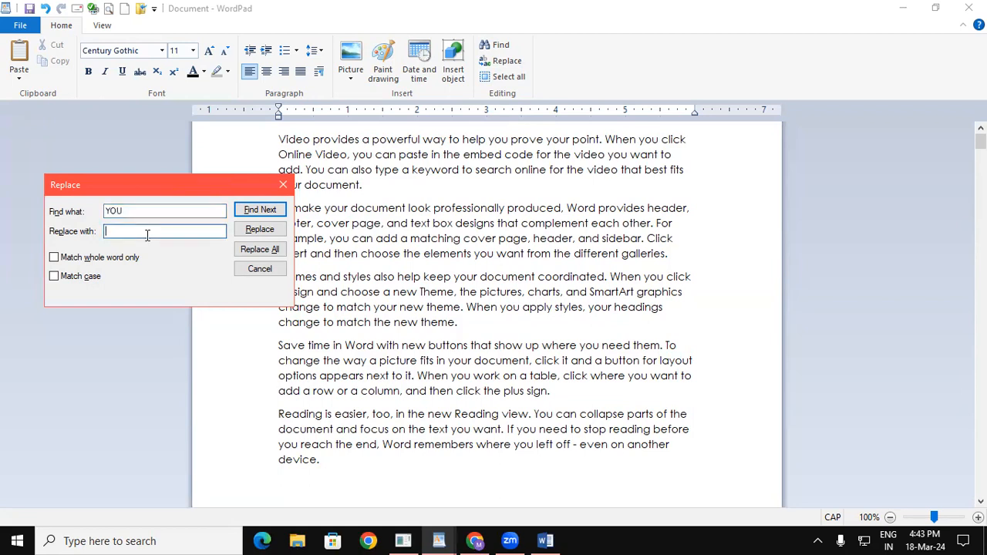
pyautogui.write('PADRAUNA')
pyautogui.click(254, 250)
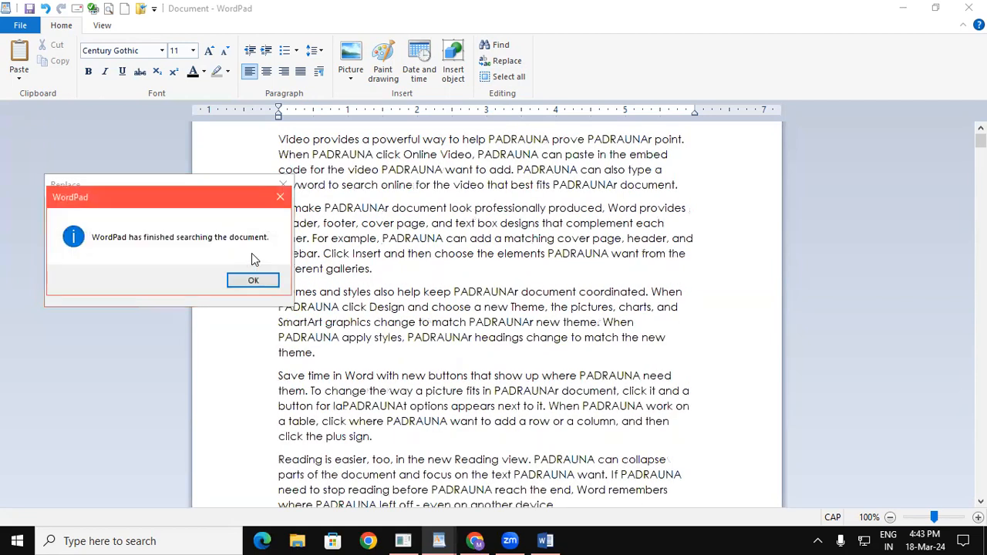
pyautogui.click(266, 280)
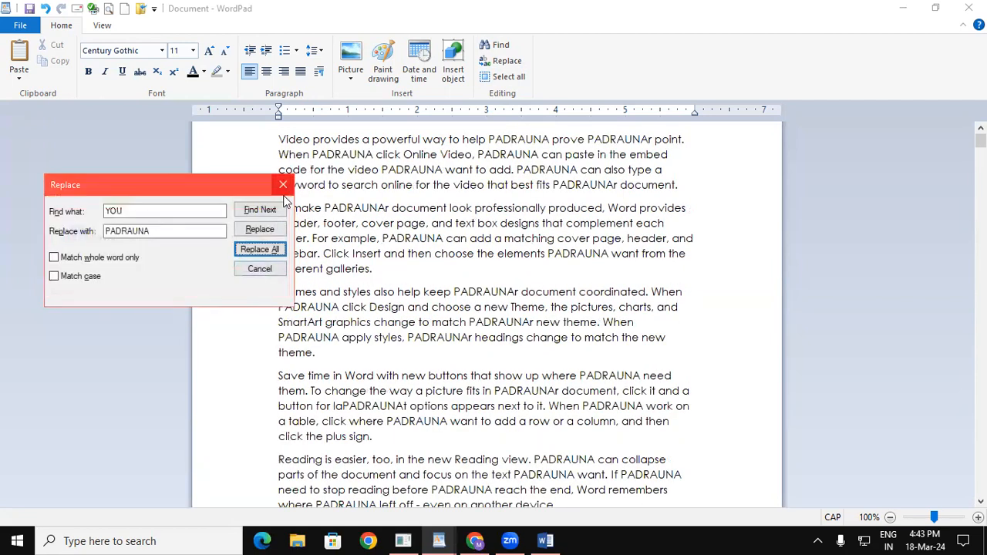
pyautogui.click(258, 269)
pyautogui.moveTo(383, 238); pyautogui.dragTo(392, 237)
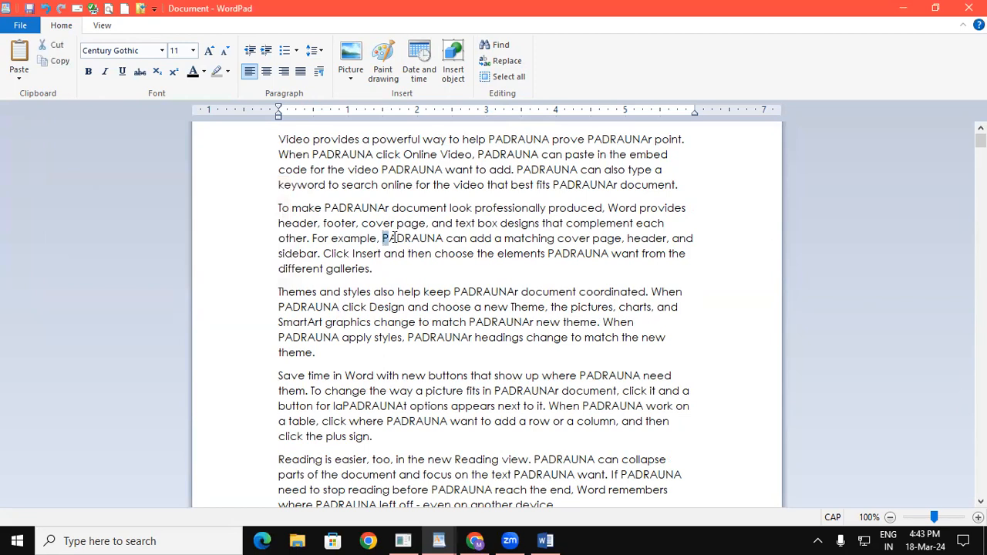
# Check several of the replaced "PADRAUNA" words in the opening paragraphs of the sample text.
pyautogui.moveTo(396, 169); pyautogui.dragTo(420, 170)
pyautogui.moveTo(554, 169); pyautogui.dragTo(583, 186)
pyautogui.moveTo(578, 254); pyautogui.dragTo(589, 255)
pyautogui.moveTo(491, 324); pyautogui.dragTo(509, 325)
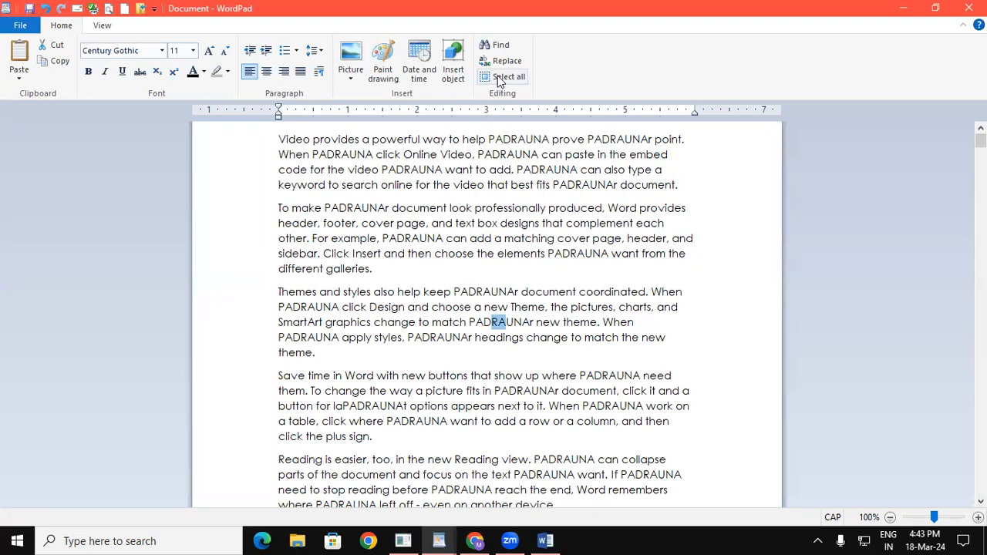
pyautogui.click(457, 254)
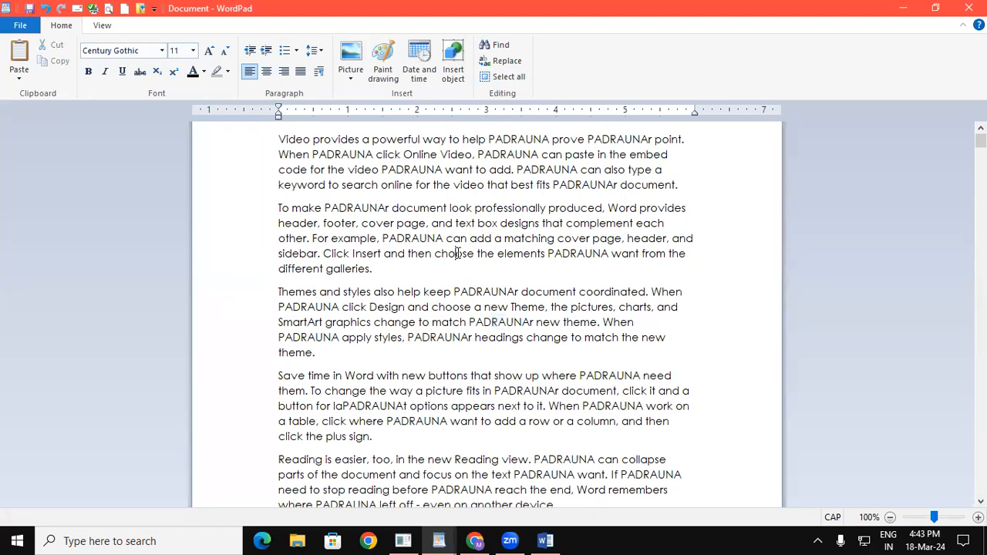
# Delete the entire text of the document and undo the deletion.
pyautogui.hotkey('ctrl', 'a')
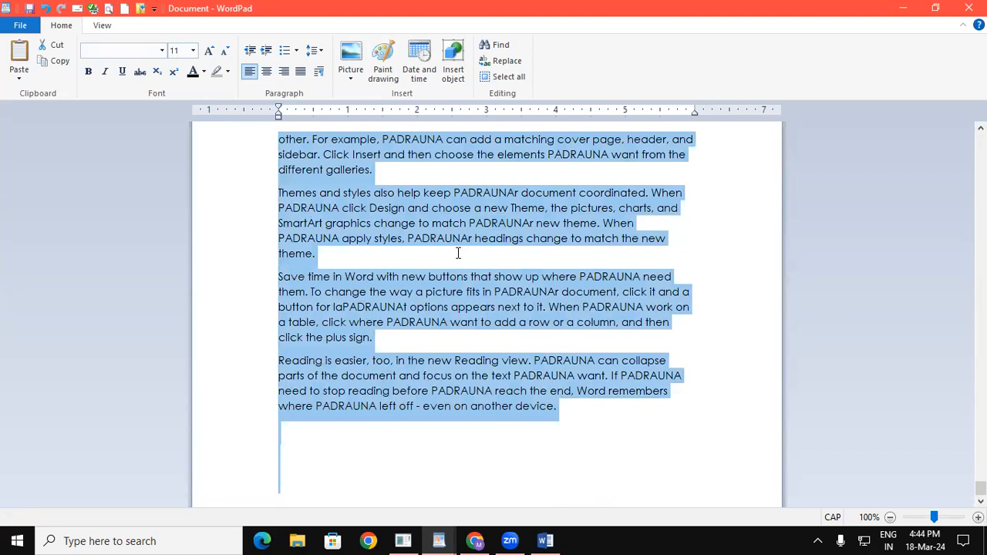
pyautogui.press('Delete')
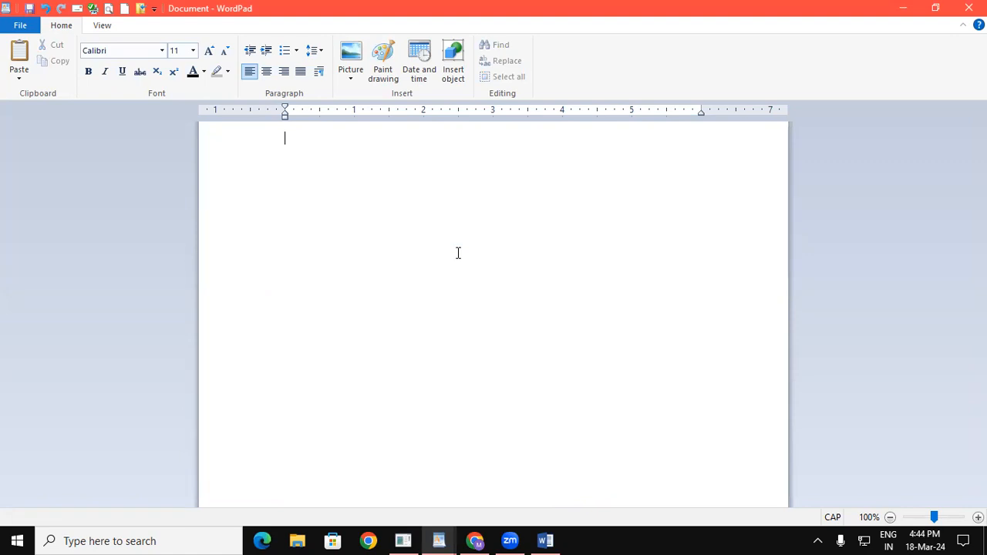
pyautogui.hotkey('ctrl', 'z')
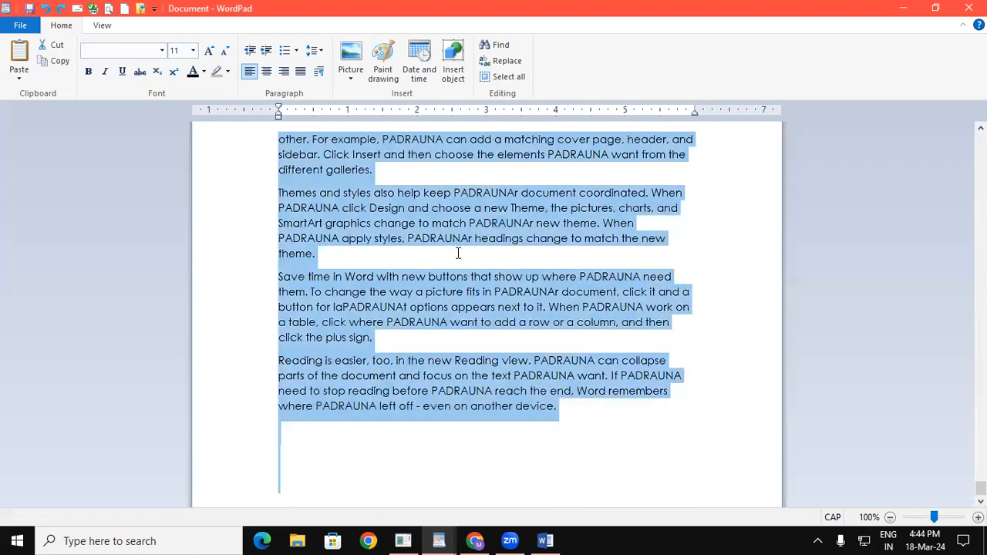
# Zoom in on the document up to the maximum of 500%.
pyautogui.click(93, 31)
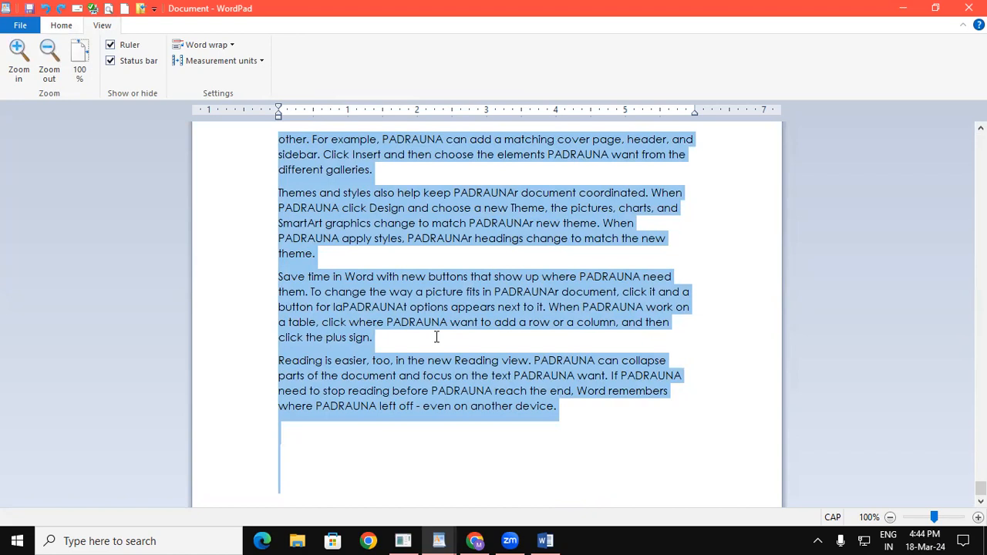
pyautogui.click(18, 59)
pyautogui.click(18, 59)
pyautogui.click(18, 59)
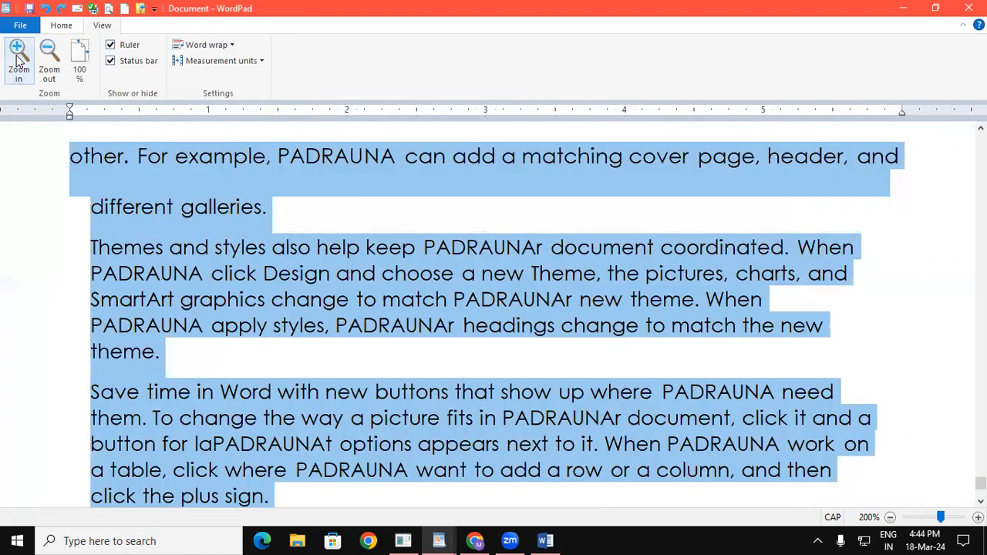
pyautogui.click(17, 59)
pyautogui.click(17, 58)
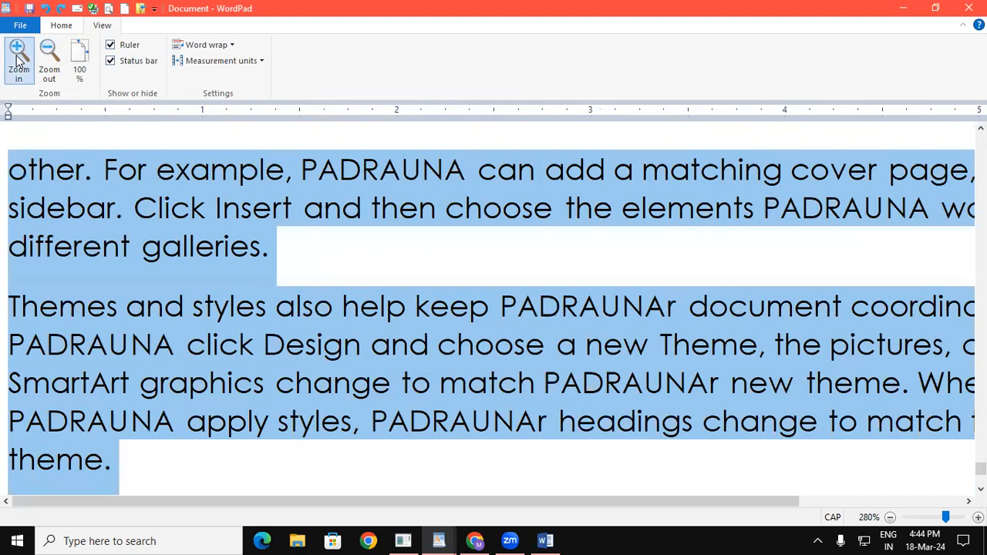
pyautogui.click(18, 59)
pyautogui.click(18, 59)
pyautogui.click(18, 59)
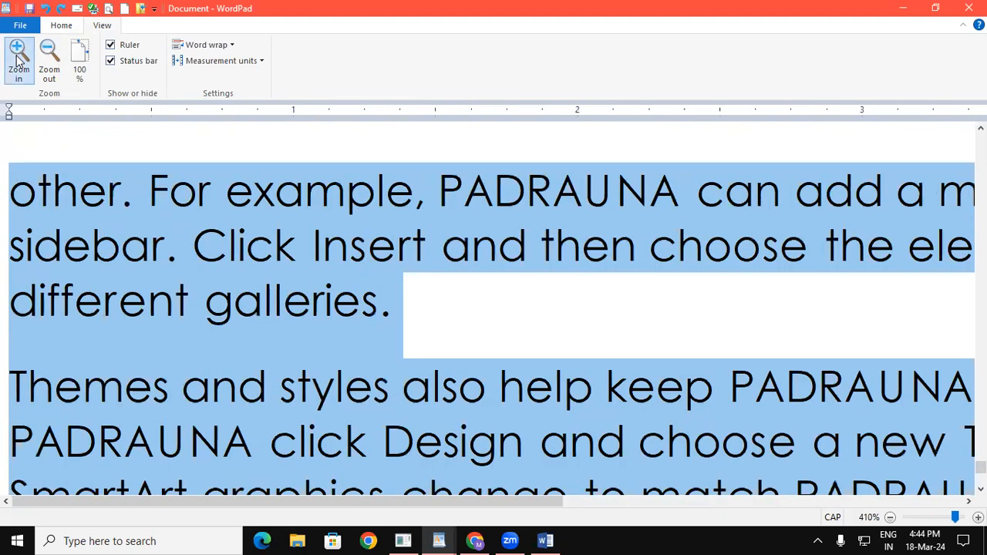
pyautogui.click(18, 58)
pyautogui.click(18, 58)
pyautogui.click(18, 59)
pyautogui.click(18, 60)
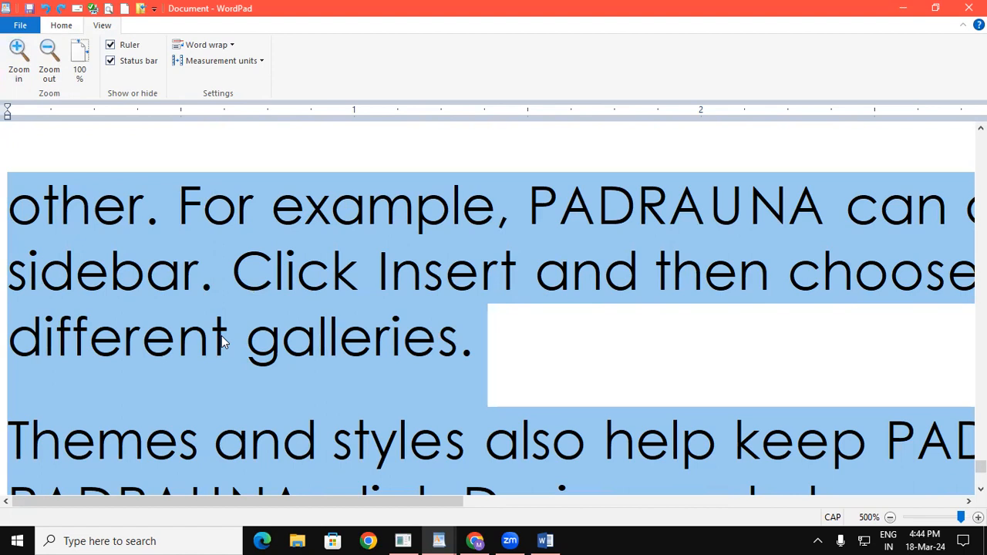
# Zoom out of the document to 440%.
pyautogui.click(44, 77)
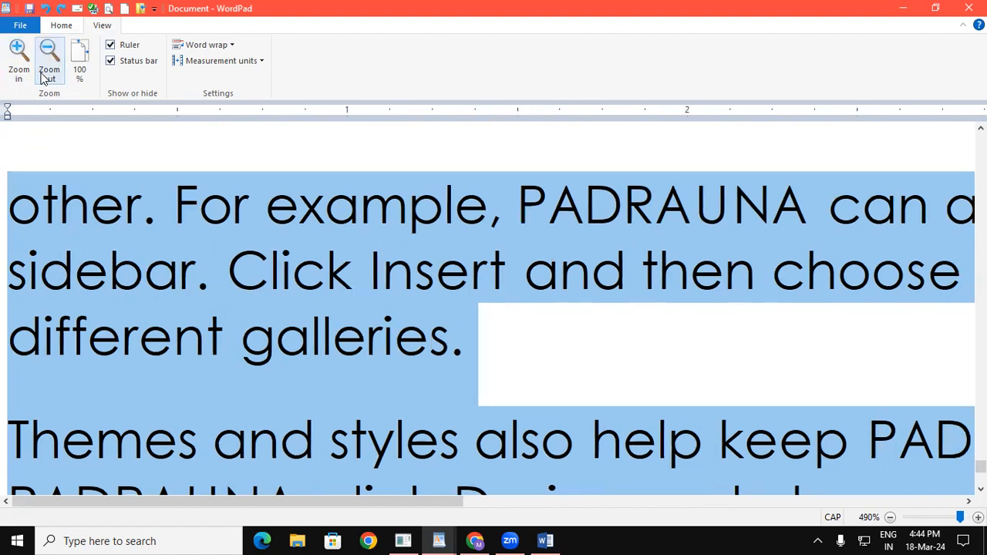
pyautogui.click(44, 77)
pyautogui.click(44, 77)
pyautogui.click(44, 77)
pyautogui.click(44, 78)
pyautogui.click(44, 78)
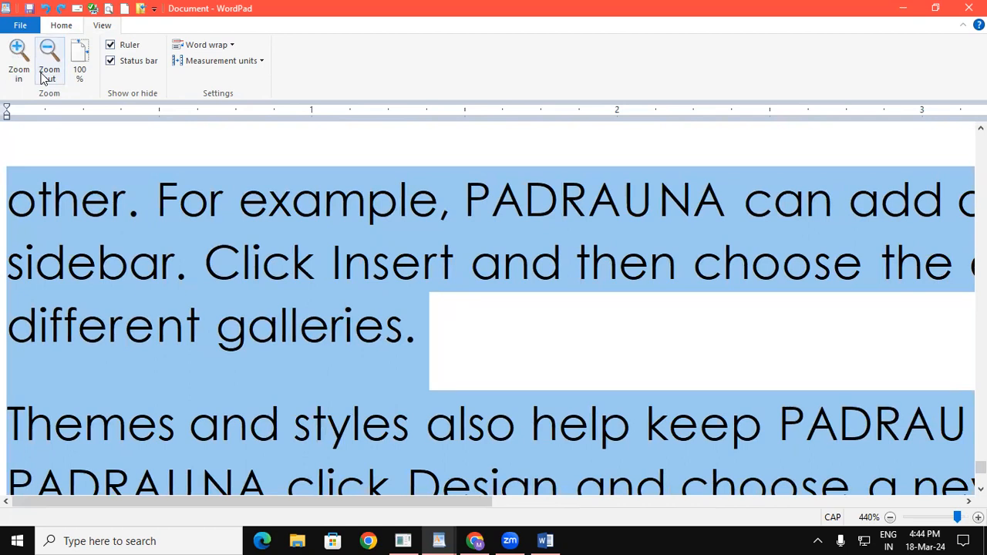
# Zoom back in to 500% and reset the document view to 100%.
pyautogui.click(14, 53)
pyautogui.click(13, 51)
pyautogui.click(12, 51)
pyautogui.click(12, 51)
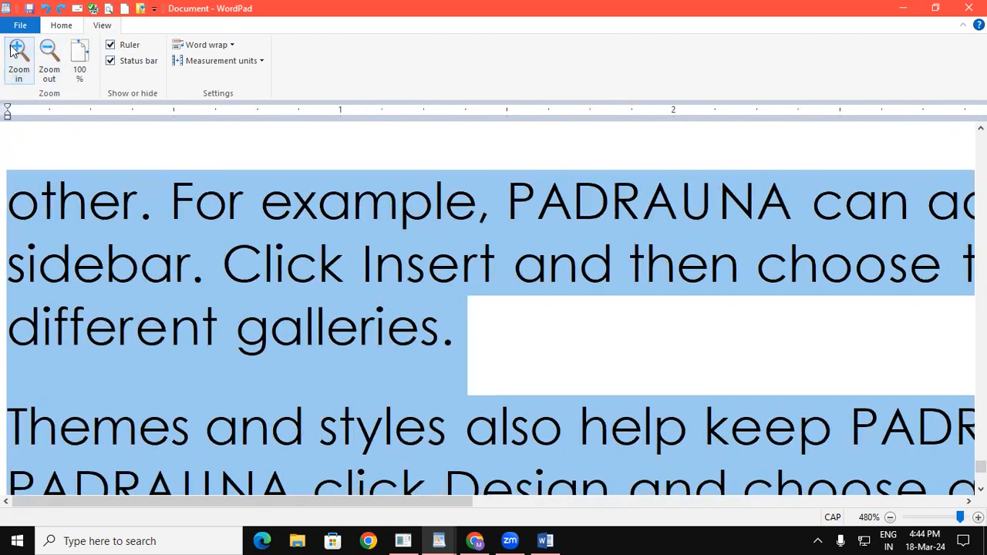
pyautogui.click(12, 51)
pyautogui.click(12, 51)
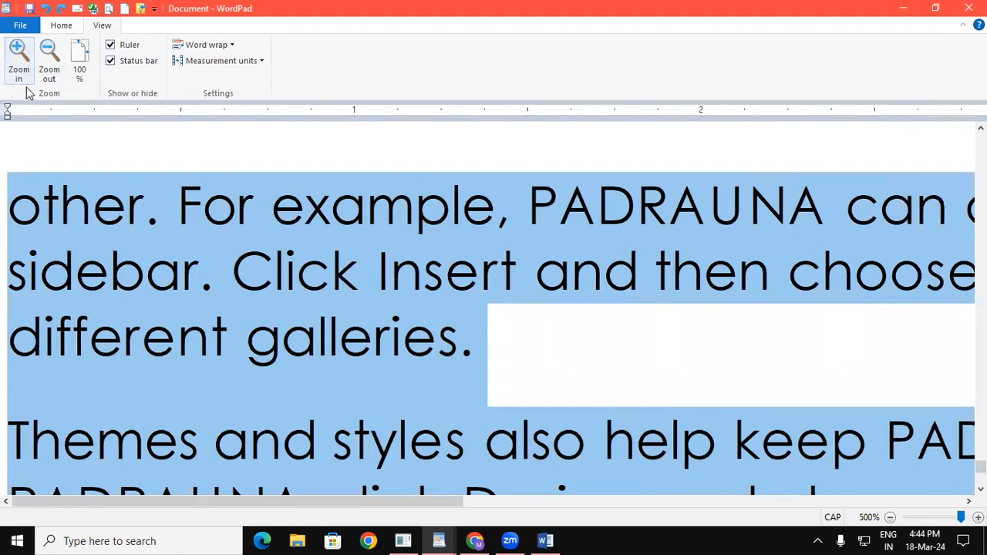
pyautogui.click(80, 66)
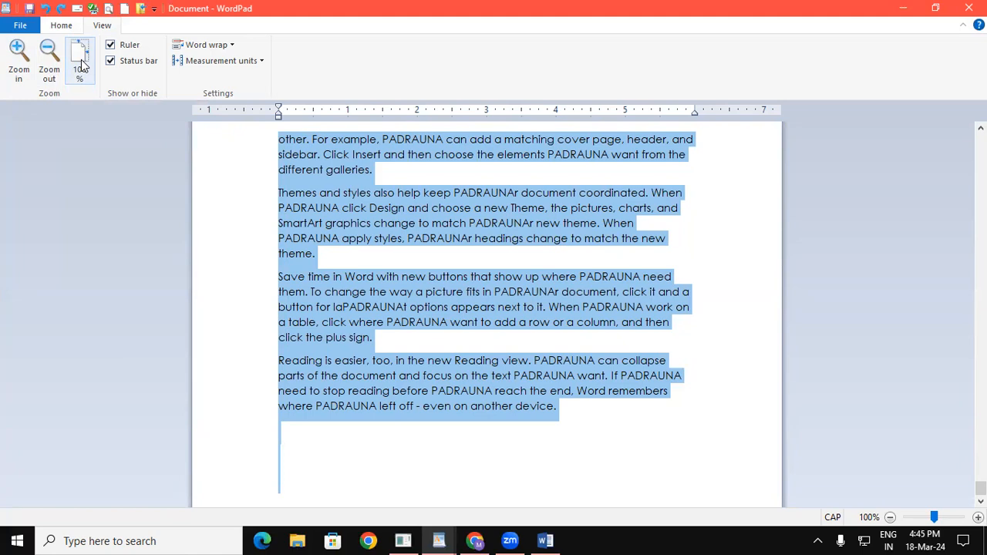
# Enlarge the document view again, ending at 160% after zooming out slightly, and reset it to 100%.
pyautogui.click(18, 58)
pyautogui.click(20, 65)
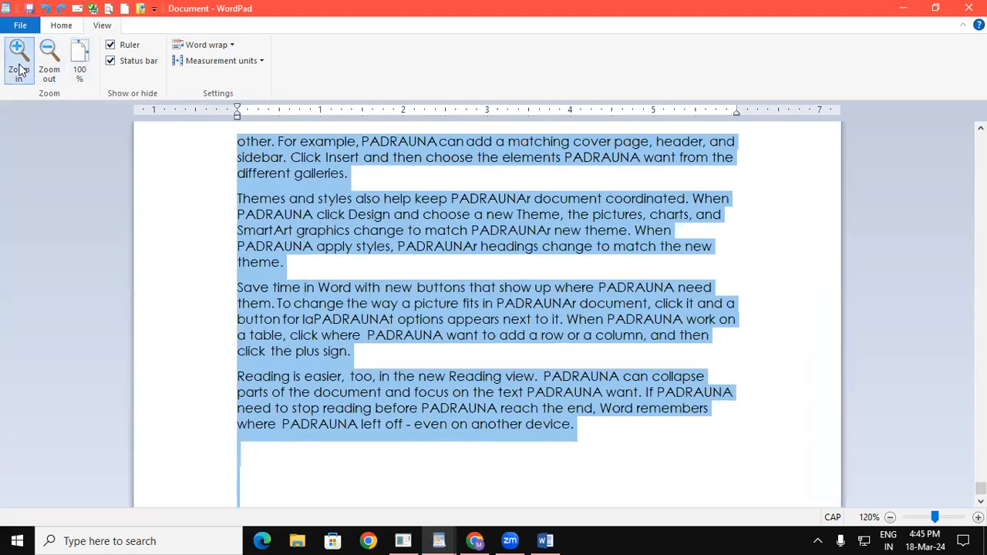
pyautogui.click(20, 71)
pyautogui.click(20, 70)
pyautogui.click(20, 70)
pyautogui.click(20, 70)
pyautogui.click(20, 70)
pyautogui.click(20, 70)
pyautogui.click(50, 71)
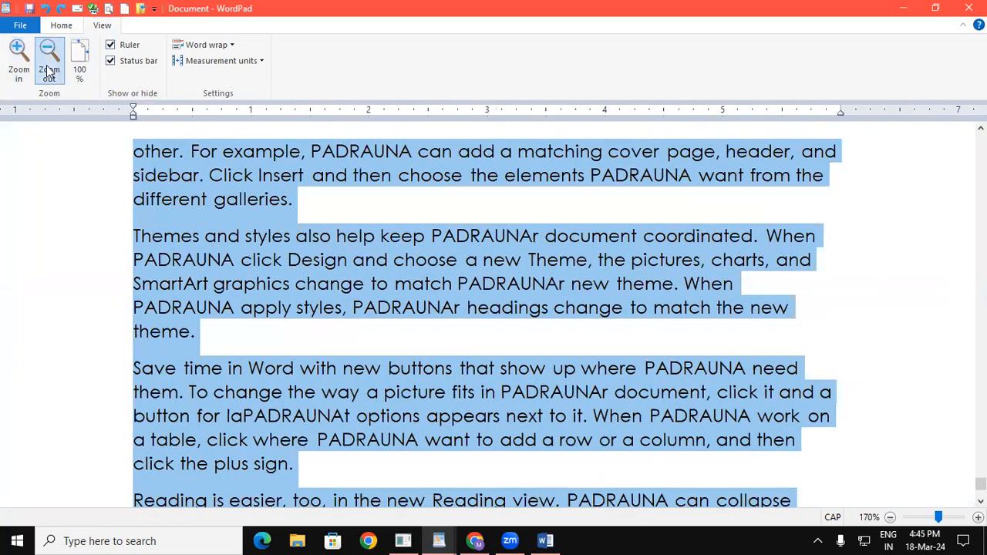
pyautogui.click(49, 71)
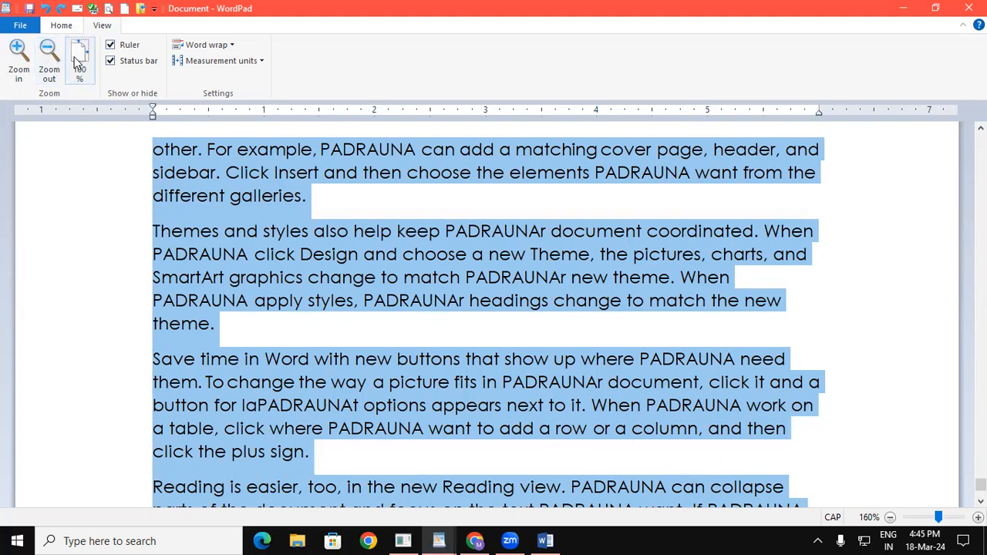
pyautogui.click(78, 62)
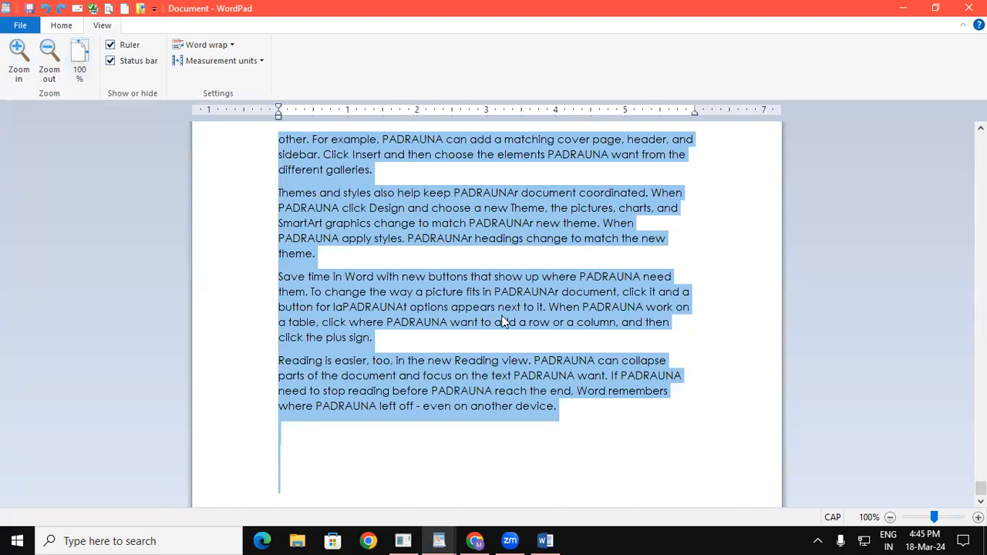
# Select the whole document text and increase its paragraph indent to 4 inches.
pyautogui.scroll(1, 505, 324)
pyautogui.click(408, 264)
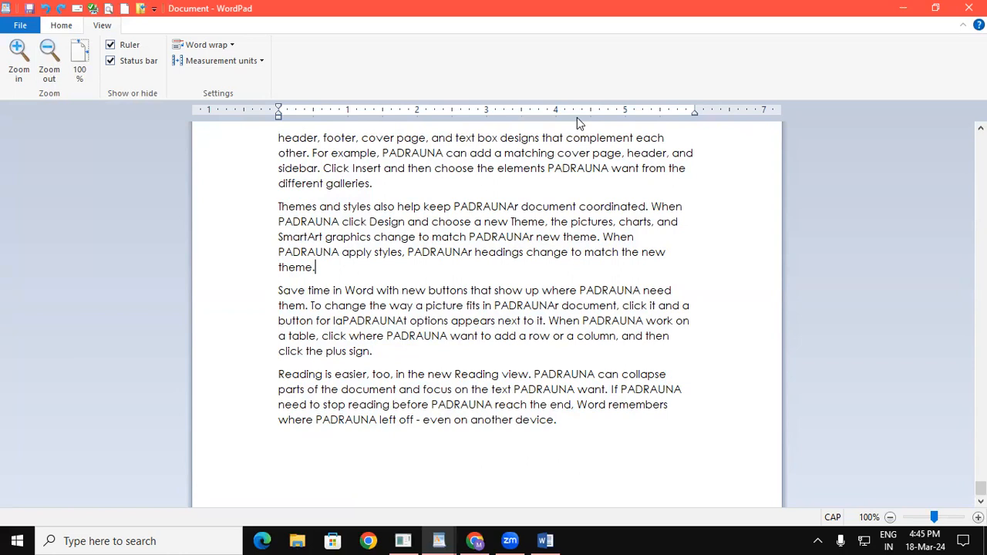
pyautogui.hotkey('ctrl', 'a')
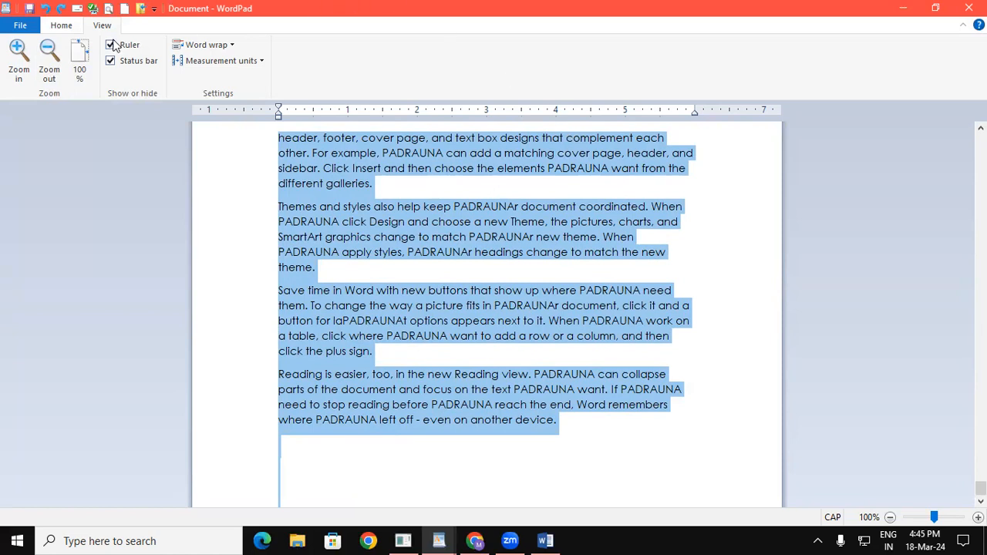
pyautogui.click(65, 27)
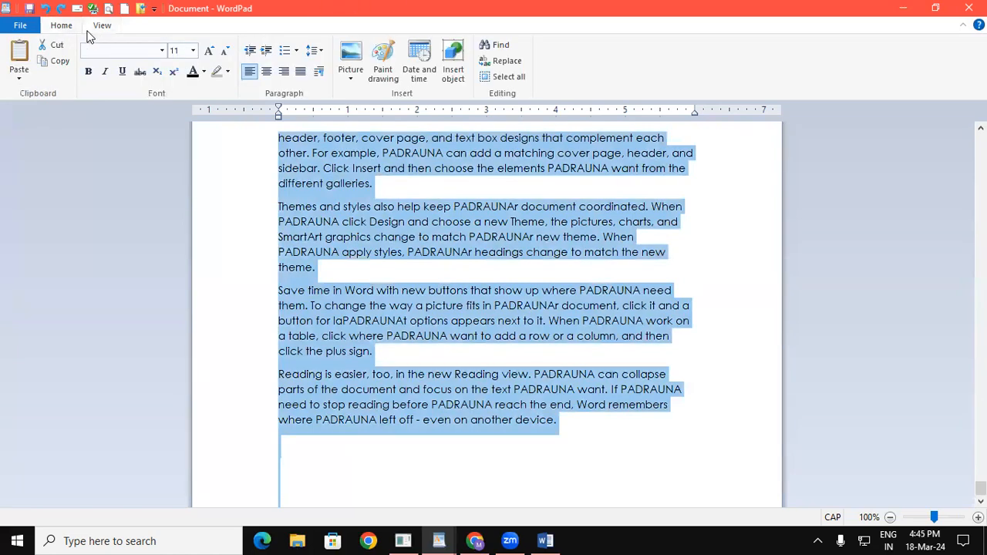
pyautogui.click(267, 51)
pyautogui.click(266, 50)
pyautogui.click(266, 50)
pyautogui.click(266, 50)
pyautogui.click(266, 50)
pyautogui.click(266, 50)
pyautogui.click(266, 50)
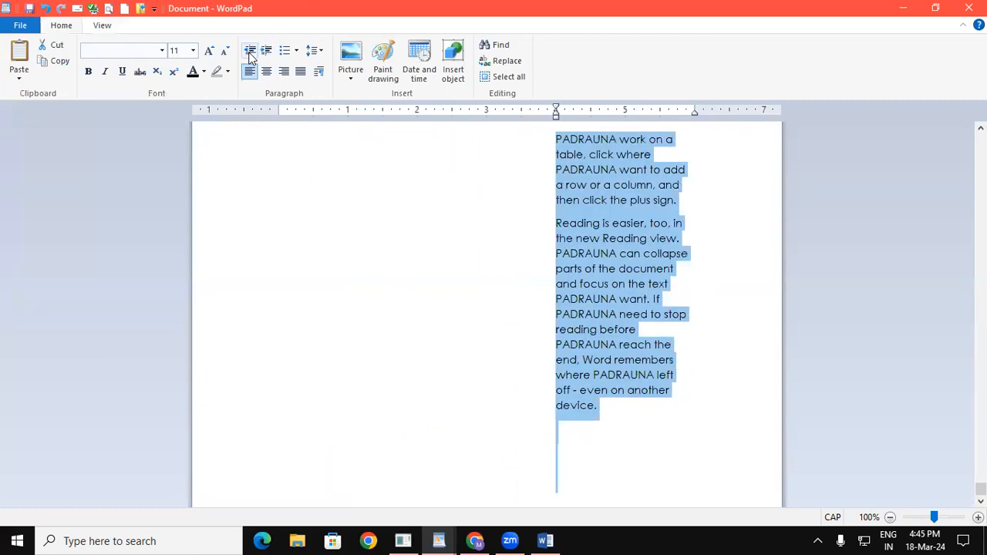
# Decrease the indent of the whole text back to the zero mark of the ruler.
pyautogui.click(250, 50)
pyautogui.click(250, 50)
pyautogui.click(250, 51)
pyautogui.click(250, 51)
pyautogui.click(249, 51)
pyautogui.click(250, 51)
pyautogui.click(250, 51)
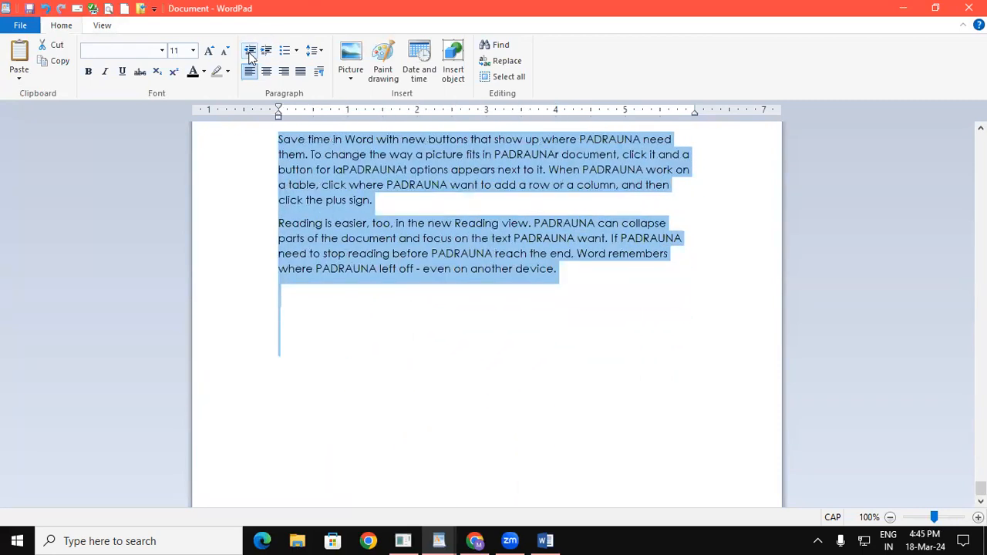
# Use the ruler markers to set the selected text's first-line indent to about 2.3 inches and its left indent to about 2.2 inches.
pyautogui.click(112, 27)
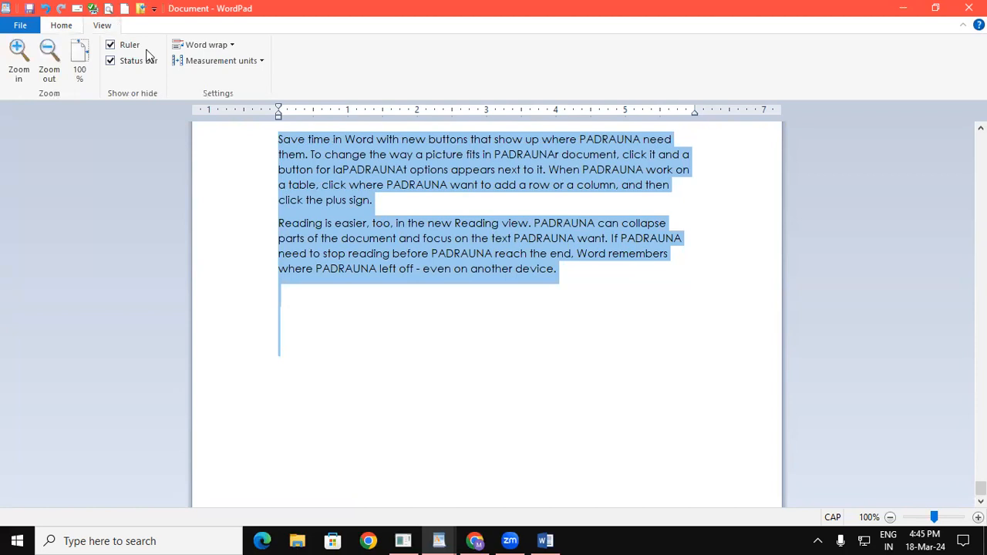
pyautogui.moveTo(279, 109); pyautogui.dragTo(439, 109)
pyautogui.moveTo(279, 113)
pyautogui.mouseDown()
pyautogui.moveTo(437, 144)
pyautogui.moveTo(426, 159)
pyautogui.mouseUp()
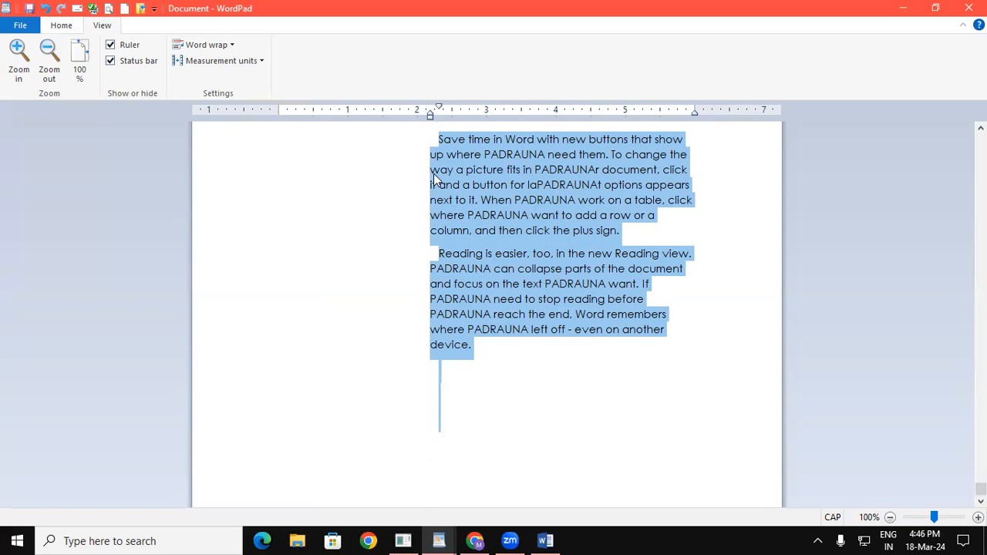
# Return the left and first-line indents of the selected text to zero with the ruler markers.
pyautogui.moveTo(430, 116); pyautogui.dragTo(279, 167)
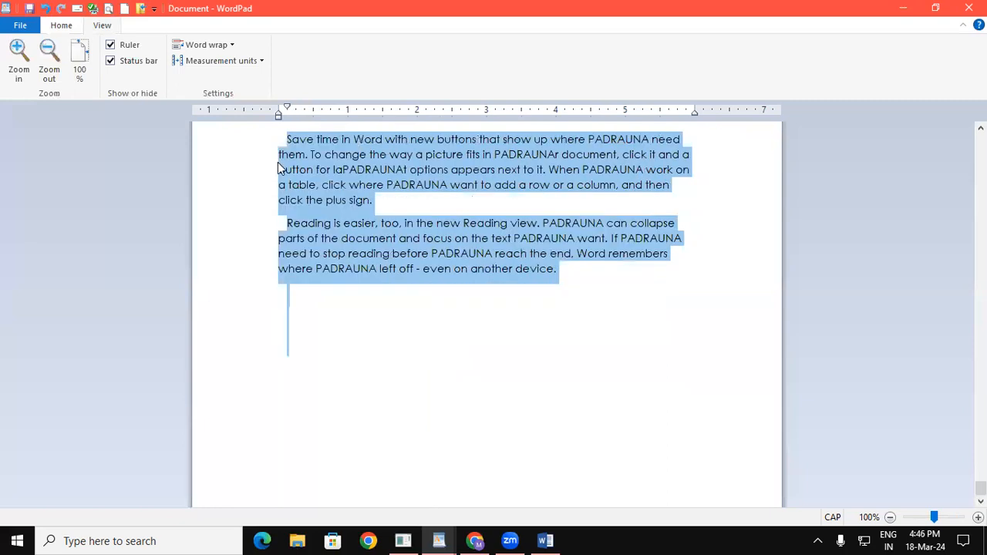
pyautogui.moveTo(291, 107); pyautogui.dragTo(279, 110)
# Hide the ruler and show it again, and do the same with the status bar.
pyautogui.scroll(5, 343, 249)
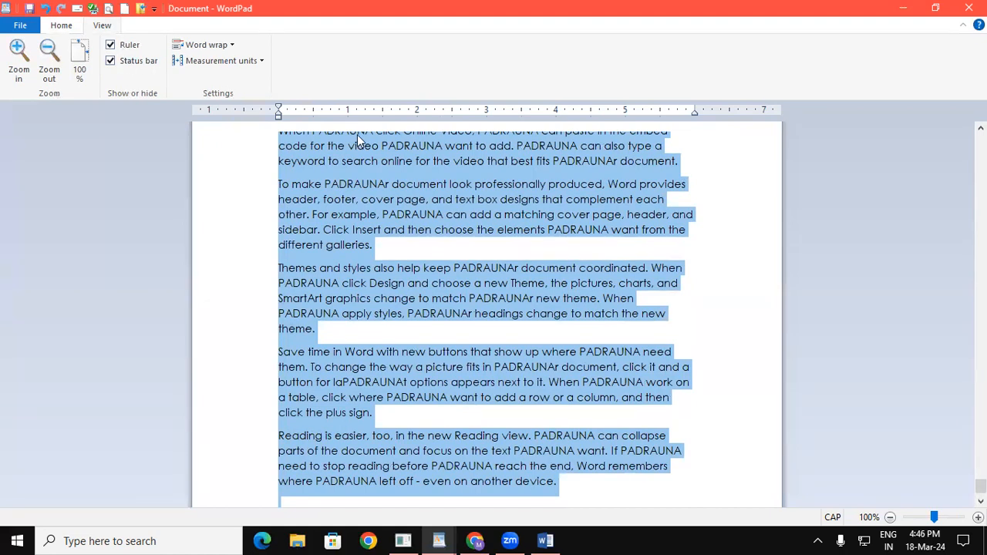
pyautogui.click(113, 47)
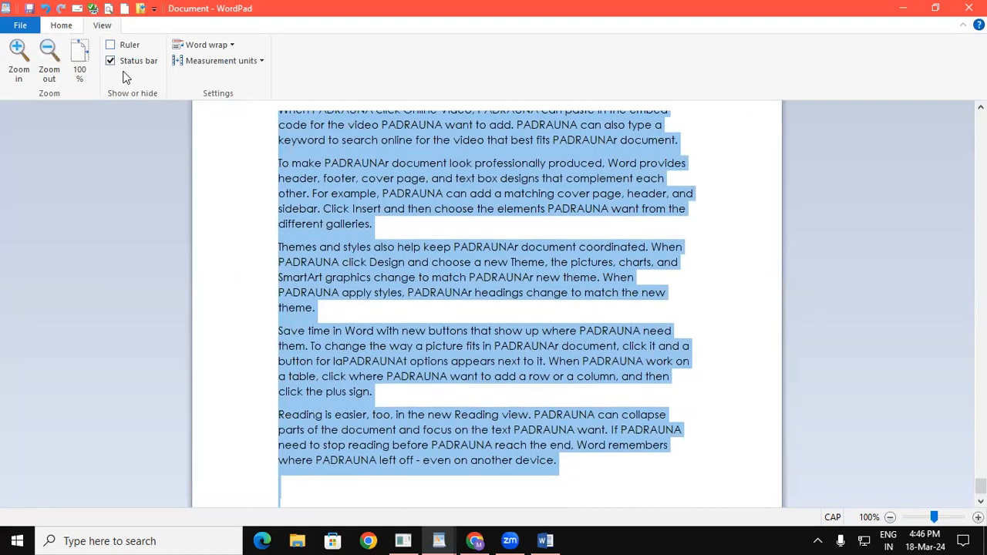
pyautogui.click(124, 48)
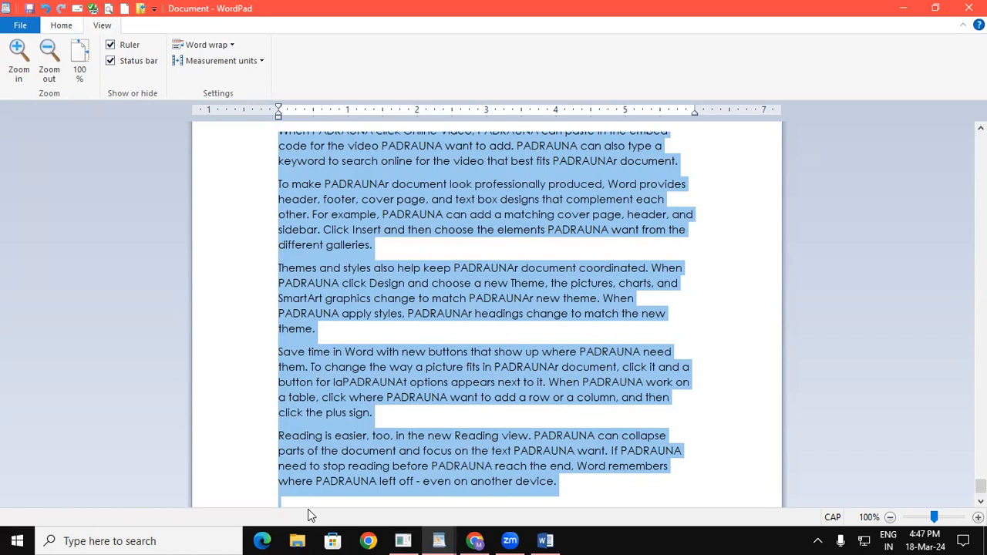
pyautogui.click(122, 63)
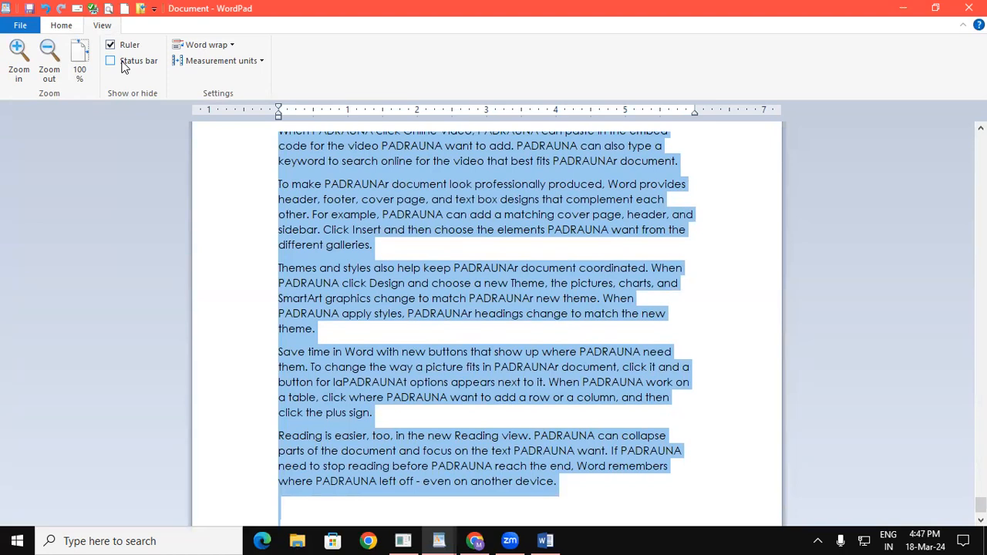
pyautogui.click(122, 64)
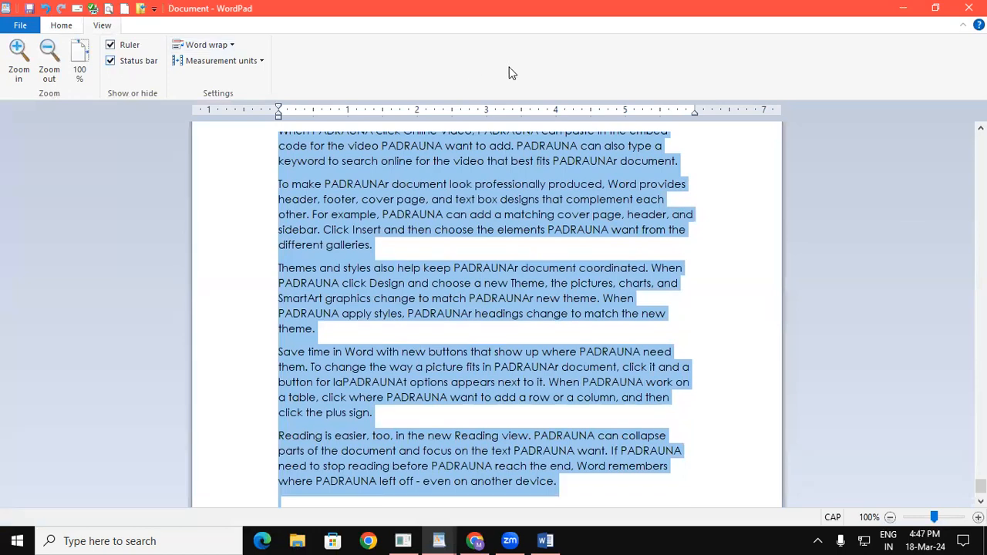
# Turn off word wrap for the document with the No wrap setting and look over the unwrapped lines.
pyautogui.click(790, 540)
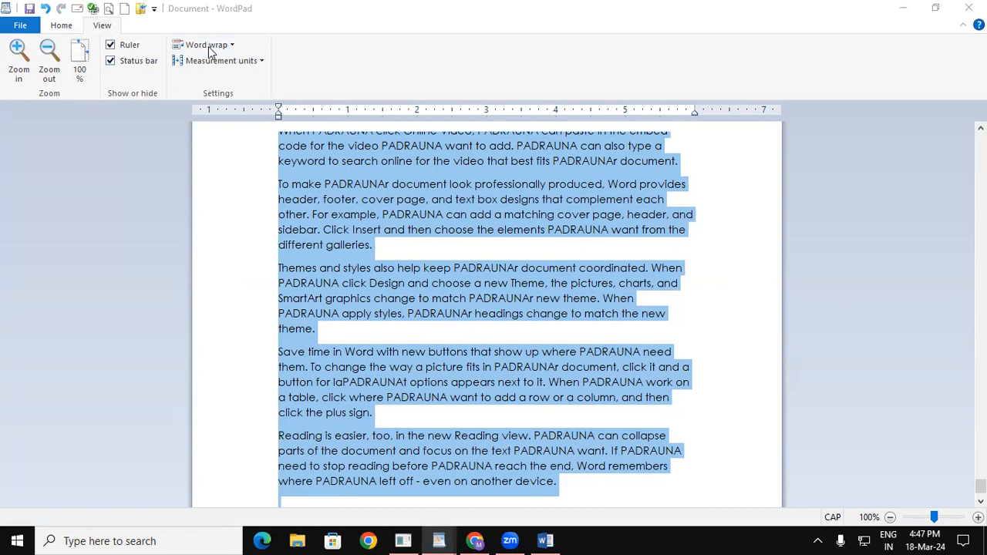
pyautogui.click(210, 51)
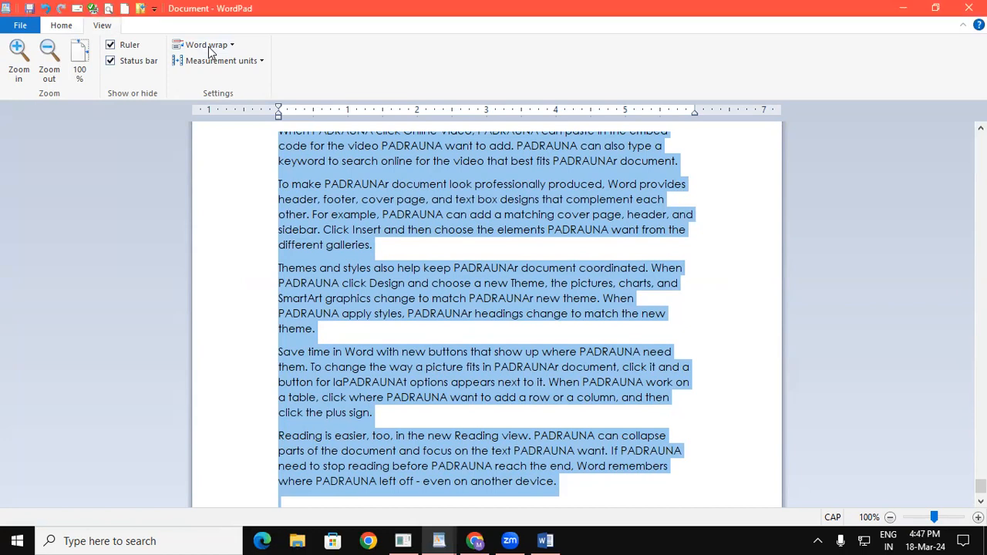
pyautogui.click(207, 45)
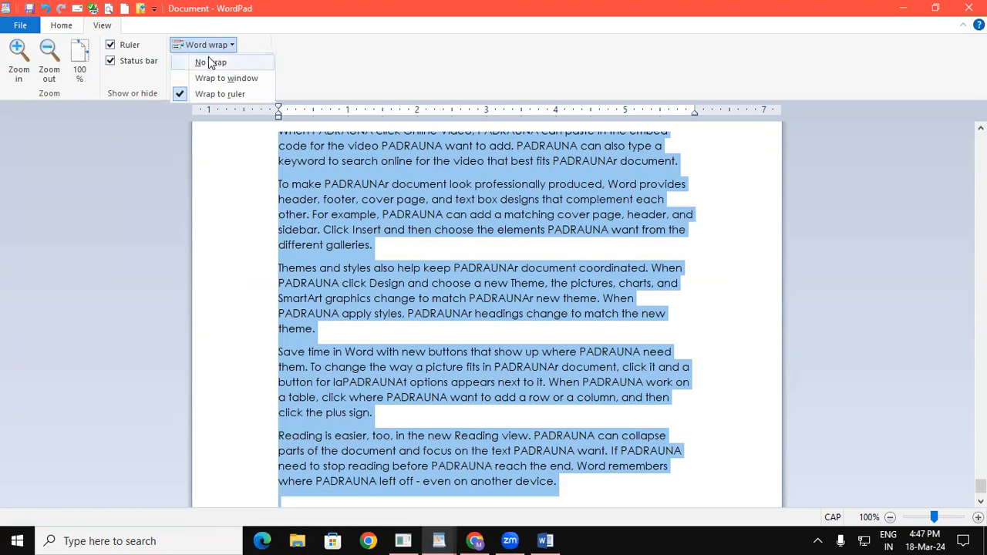
pyautogui.click(210, 61)
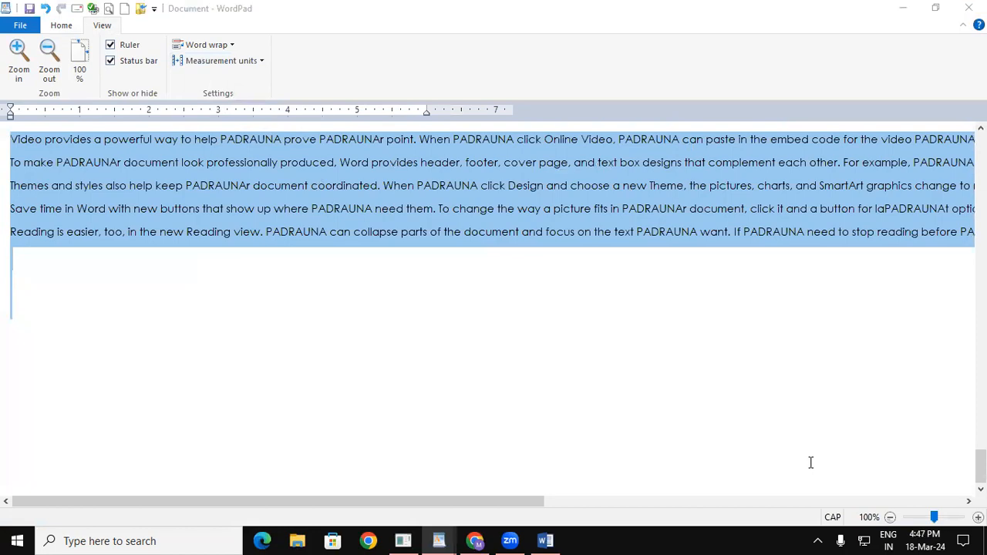
pyautogui.moveTo(471, 500); pyautogui.dragTo(266, 502)
pyautogui.moveTo(982, 468)
pyautogui.mouseDown()
pyautogui.moveTo(982, 151)
pyautogui.moveTo(982, 467)
pyautogui.moveTo(981, 458)
pyautogui.mouseUp()
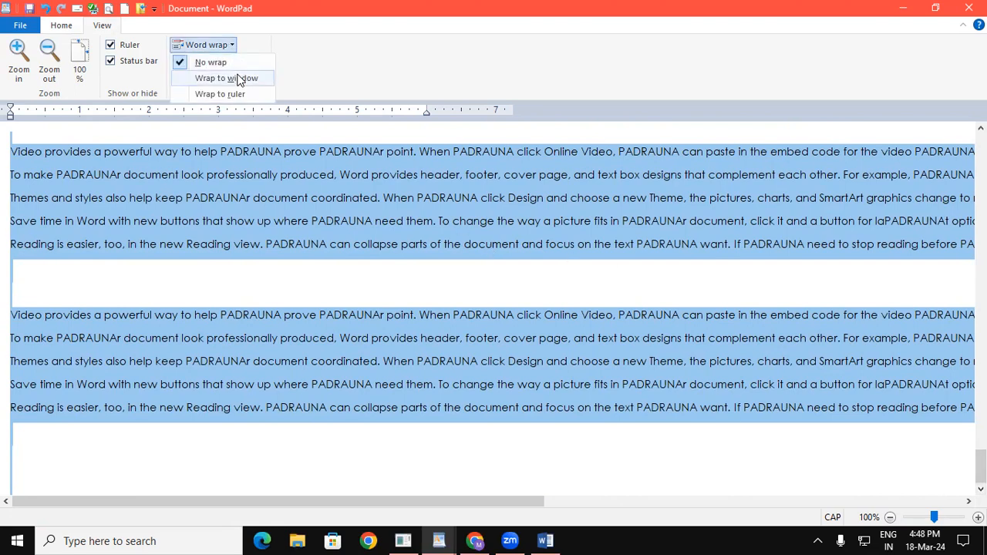
# Set the word wrap to Wrap to window, check the text, and return it to Wrap to ruler.
pyautogui.click(239, 79)
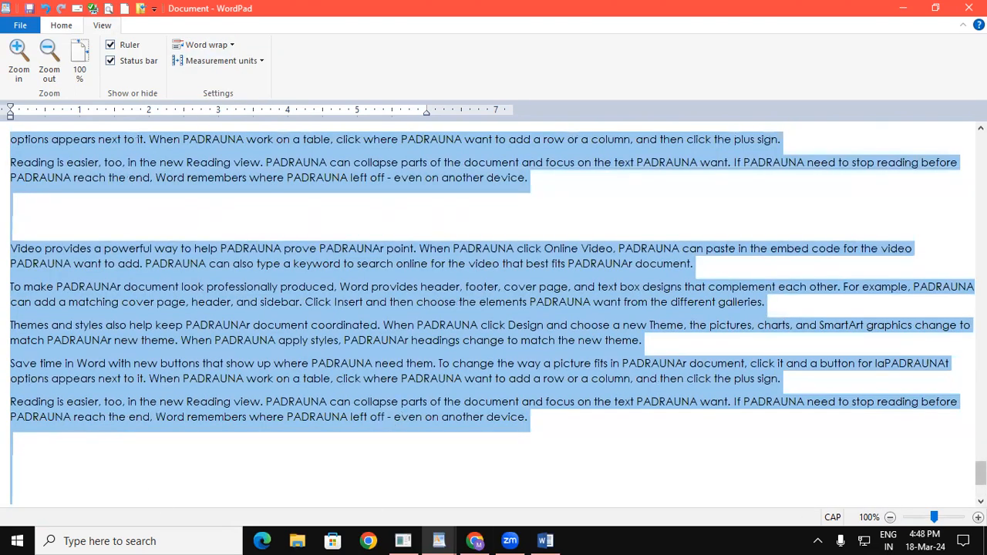
pyautogui.moveTo(982, 473)
pyautogui.mouseDown()
pyautogui.moveTo(982, 165)
pyautogui.moveTo(981, 482)
pyautogui.mouseUp()
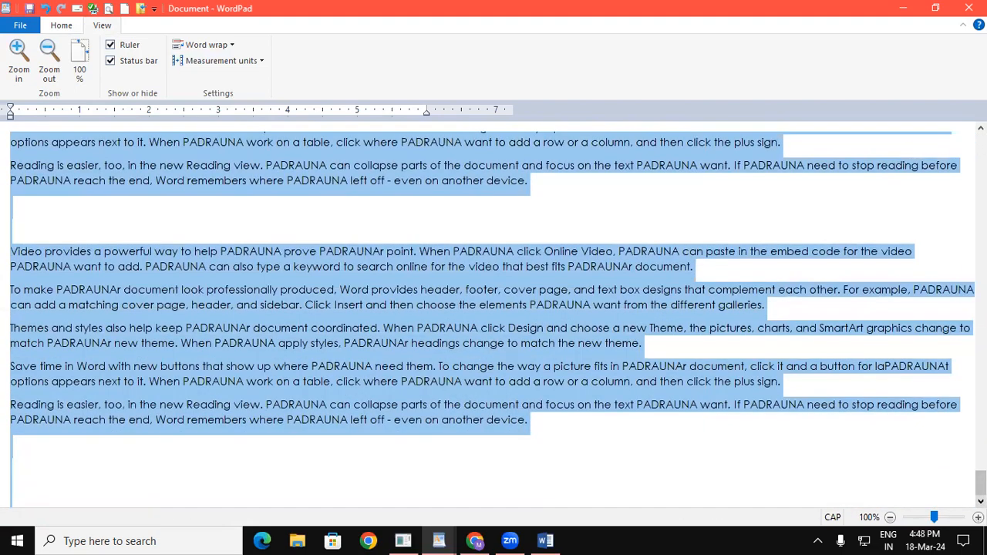
pyautogui.click(231, 46)
pyautogui.click(239, 94)
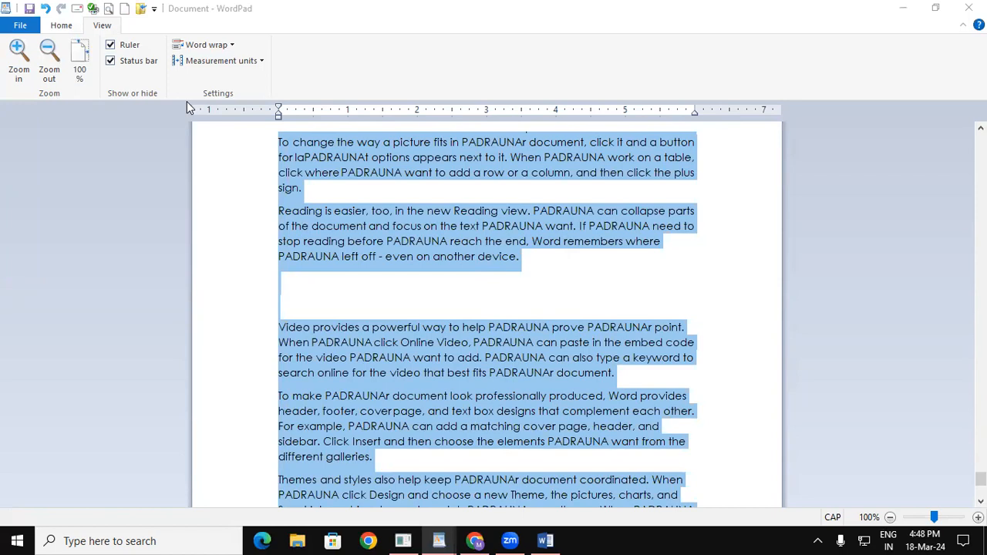
# Switch the ruler's measurement units to centimeters, to points and finally to picas.
pyautogui.click(256, 62)
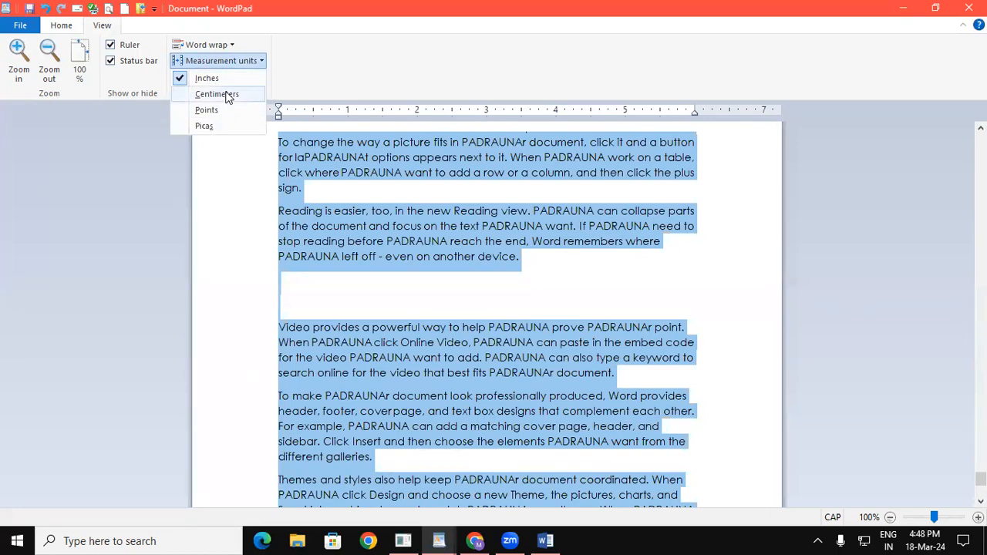
pyautogui.click(226, 95)
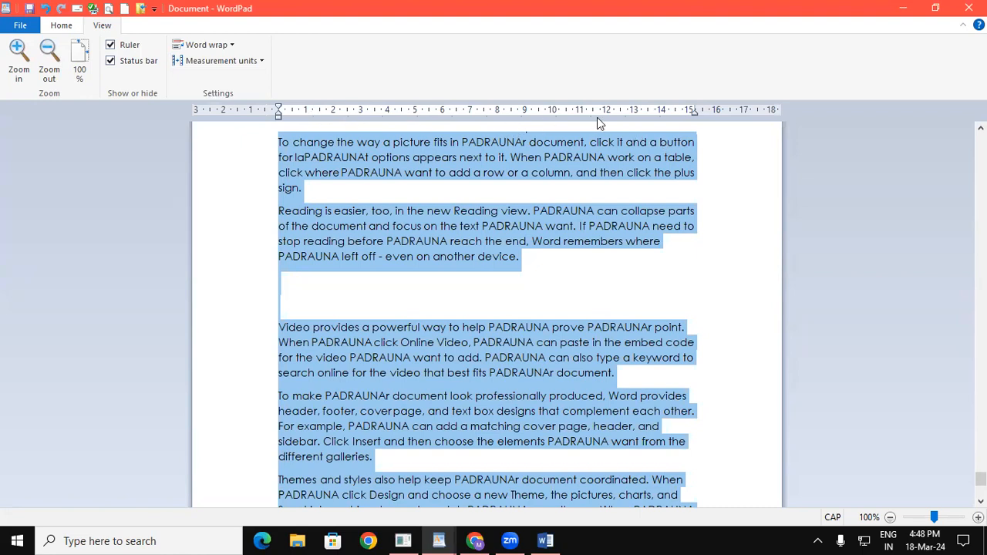
pyautogui.click(256, 61)
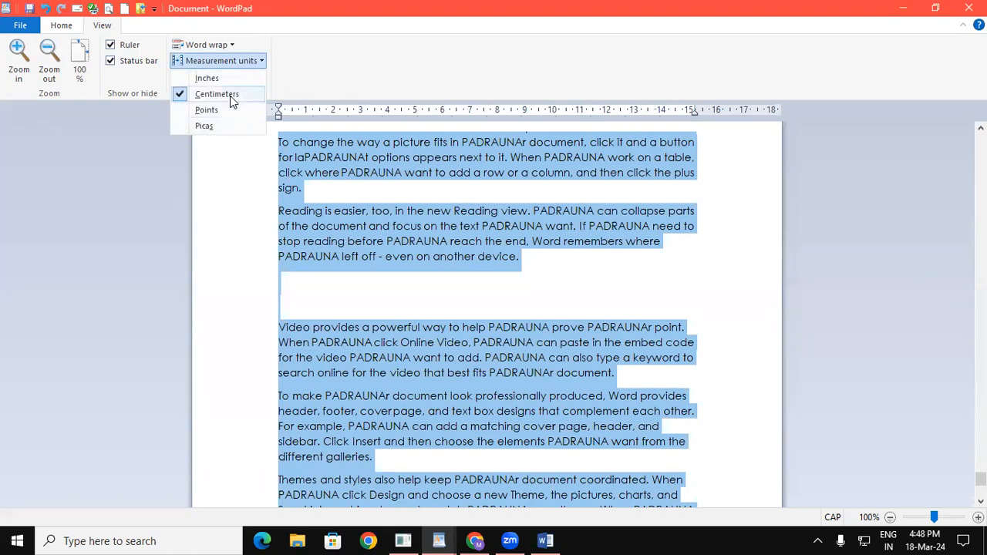
pyautogui.click(231, 109)
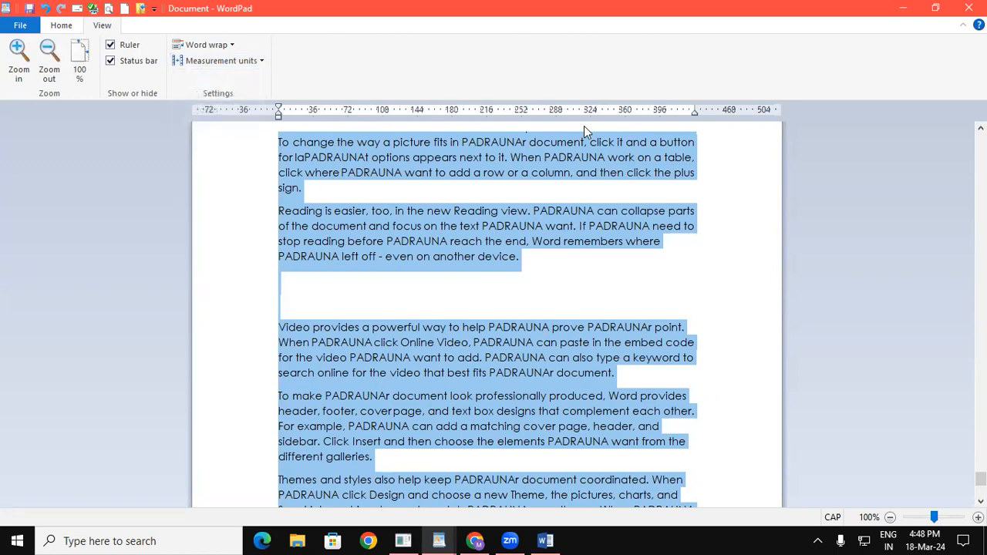
pyautogui.click(246, 63)
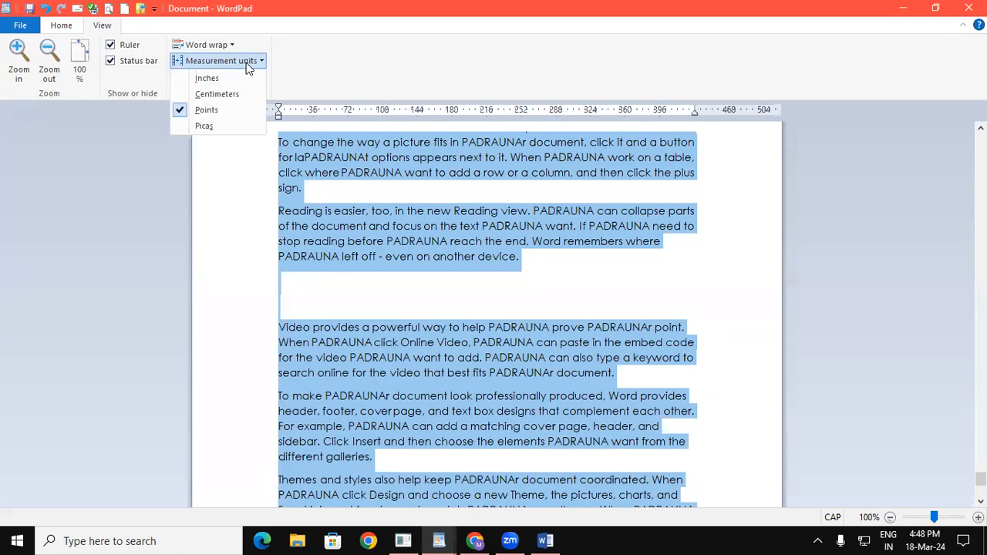
pyautogui.click(252, 126)
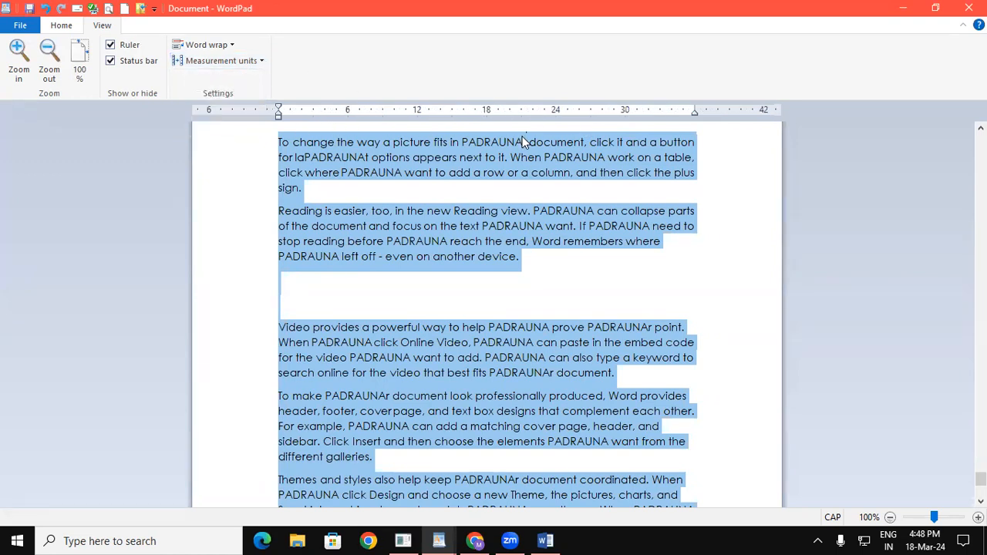